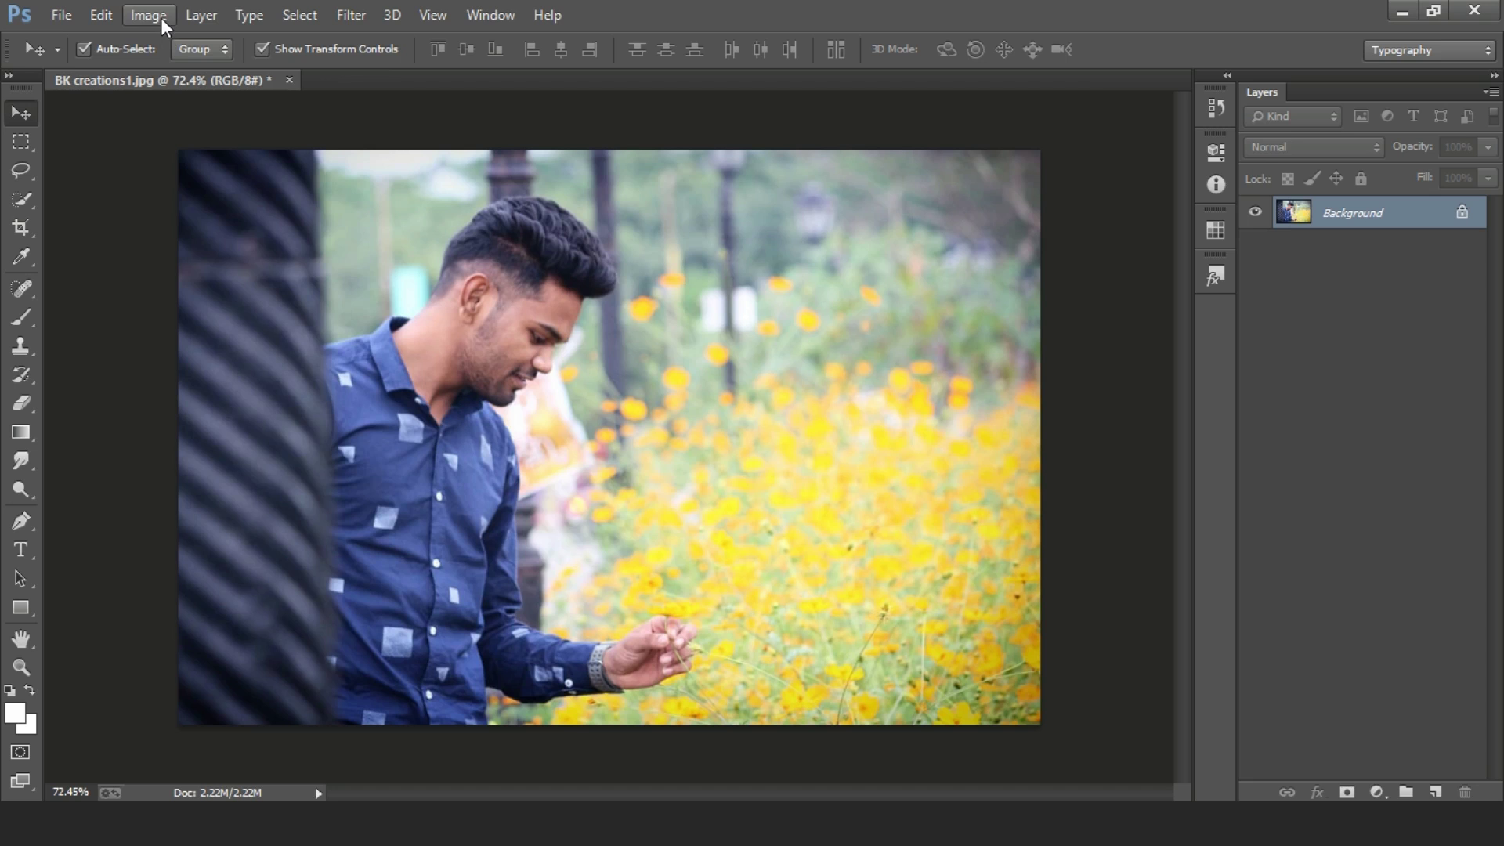
Adjust the photo's Brightness/Contrast with brightness at -14 and contrast at 9.
{"action": "mouse_move", "coordinate": [361, 70]}
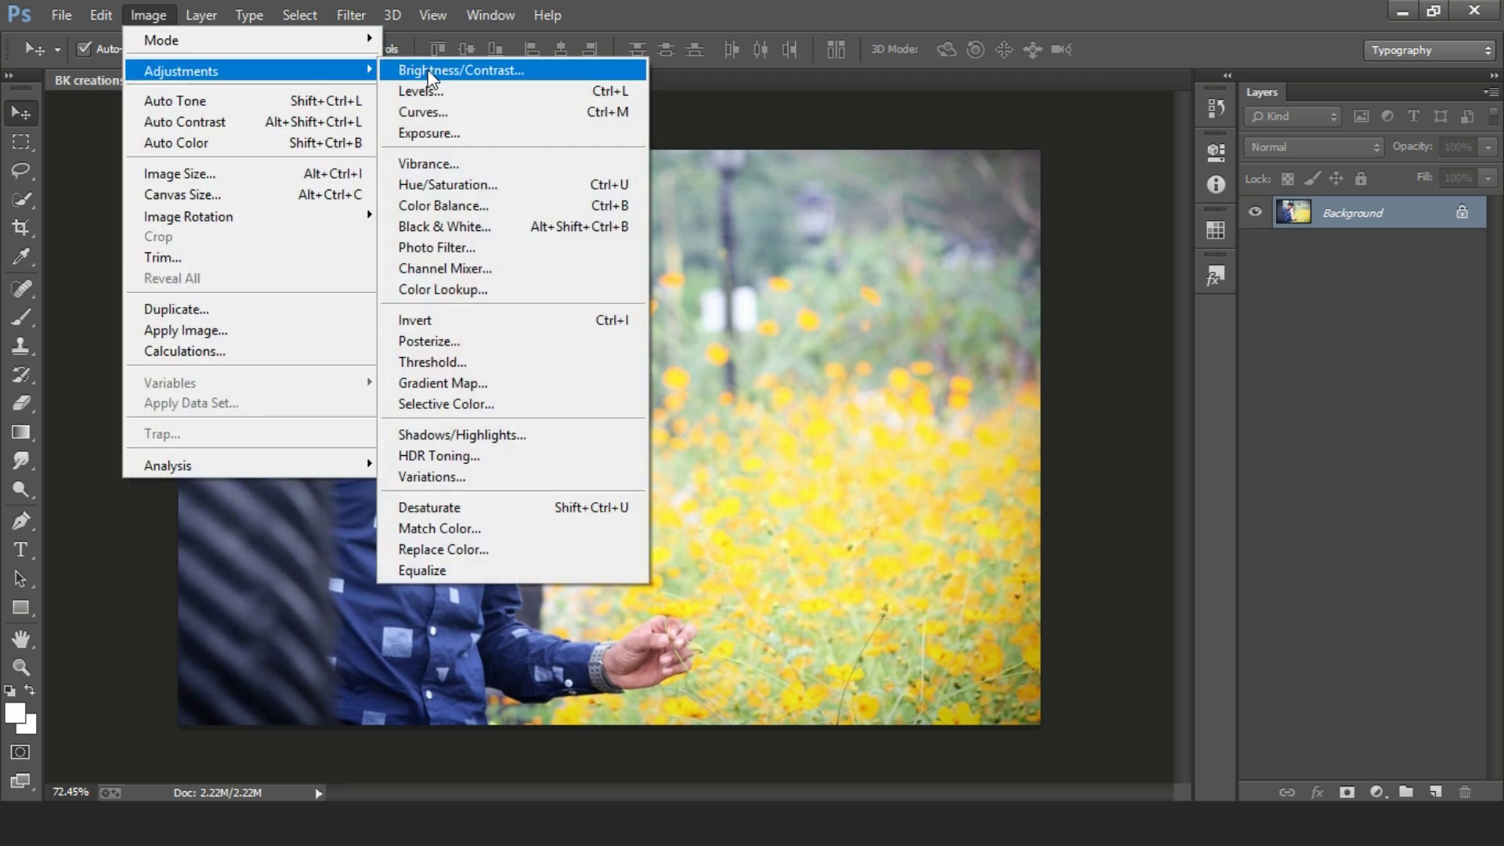
{"action": "left_click", "coordinate": [430, 71]}
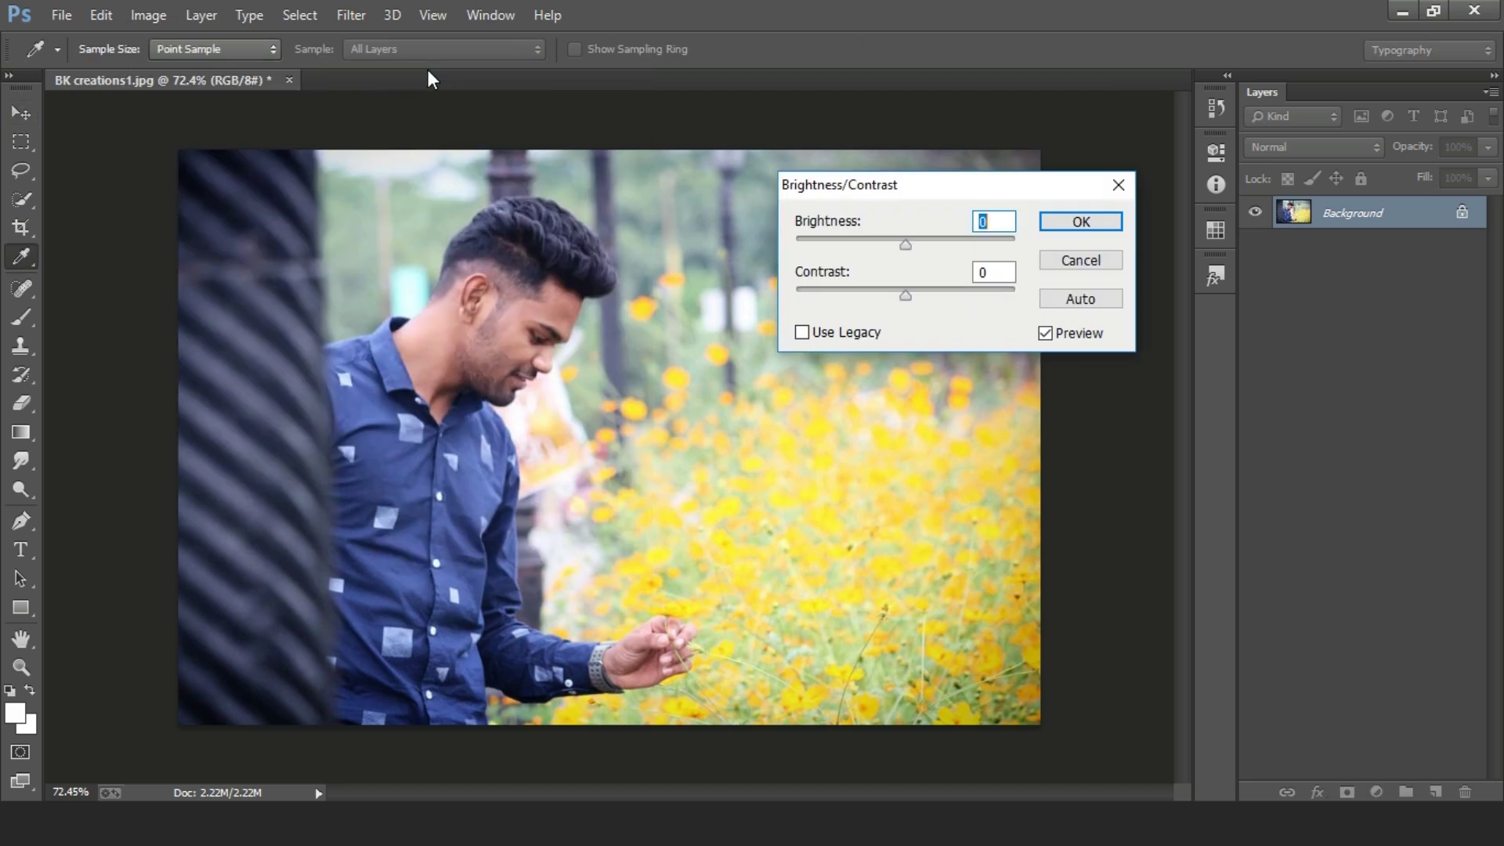
{"action": "left_click_drag", "start_coordinate": [913, 245], "coordinate": [915, 297]}
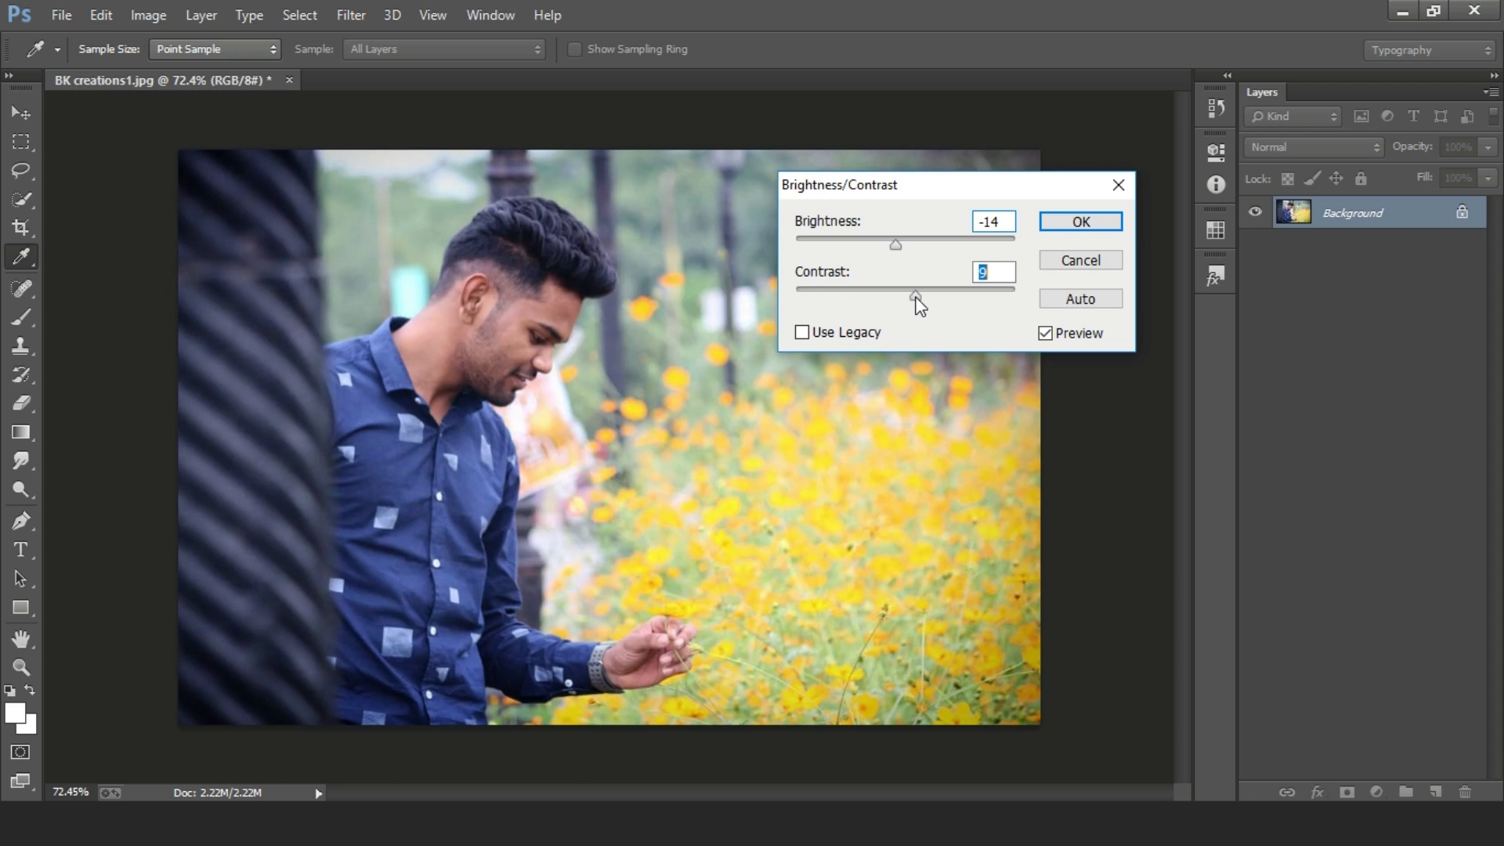
{"action": "left_click", "coordinate": [1078, 223]}
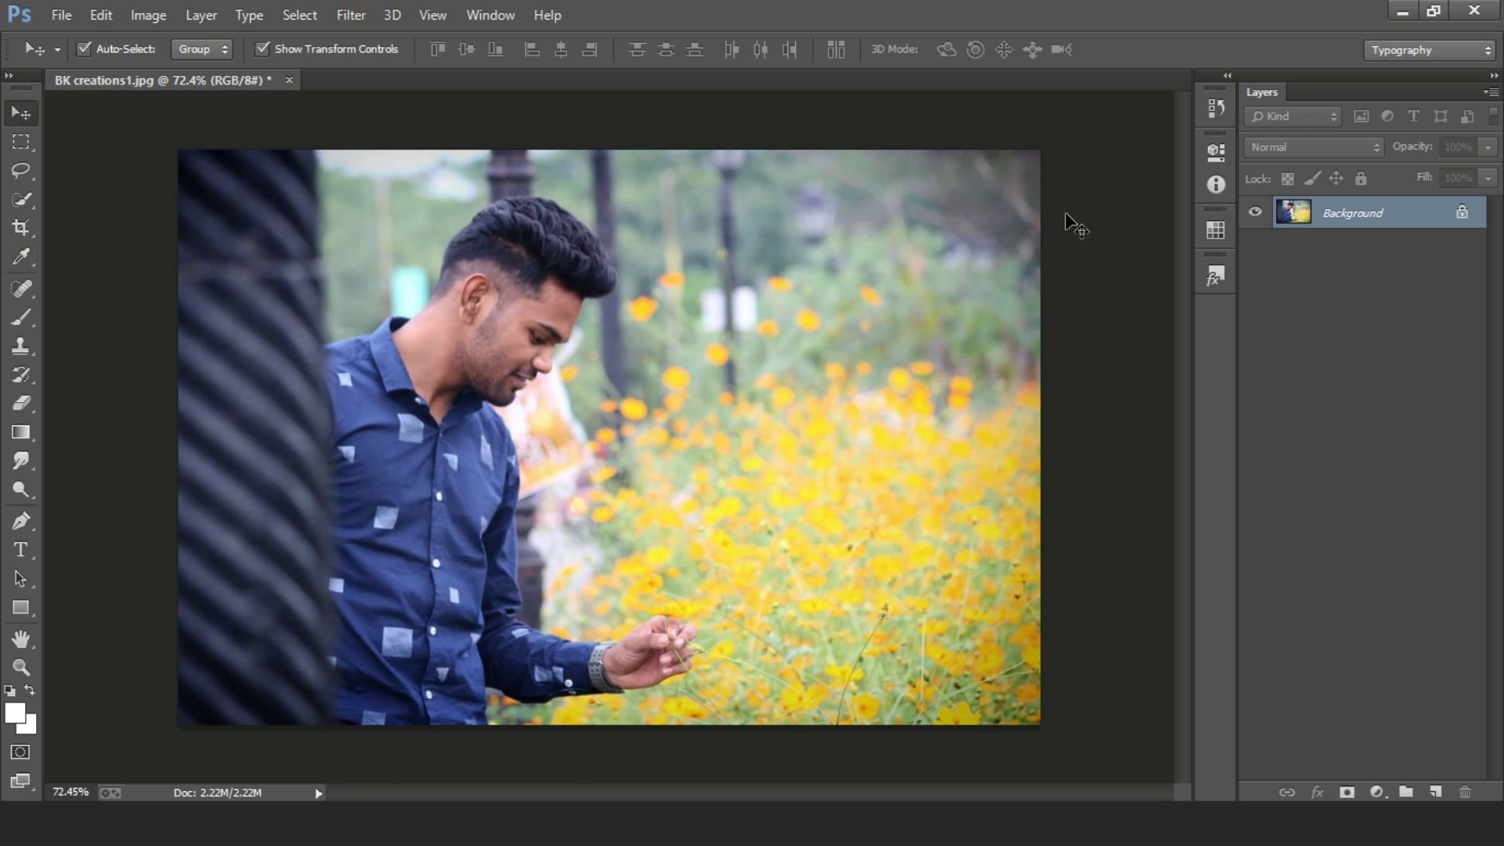
In the Camera Raw Filter, set Exposure +0.10, Contrast +3, Highlights -28, Shadows -5, Whites +13, Blacks -23 and Clarity +8.
{"action": "left_click", "coordinate": [347, 17]}
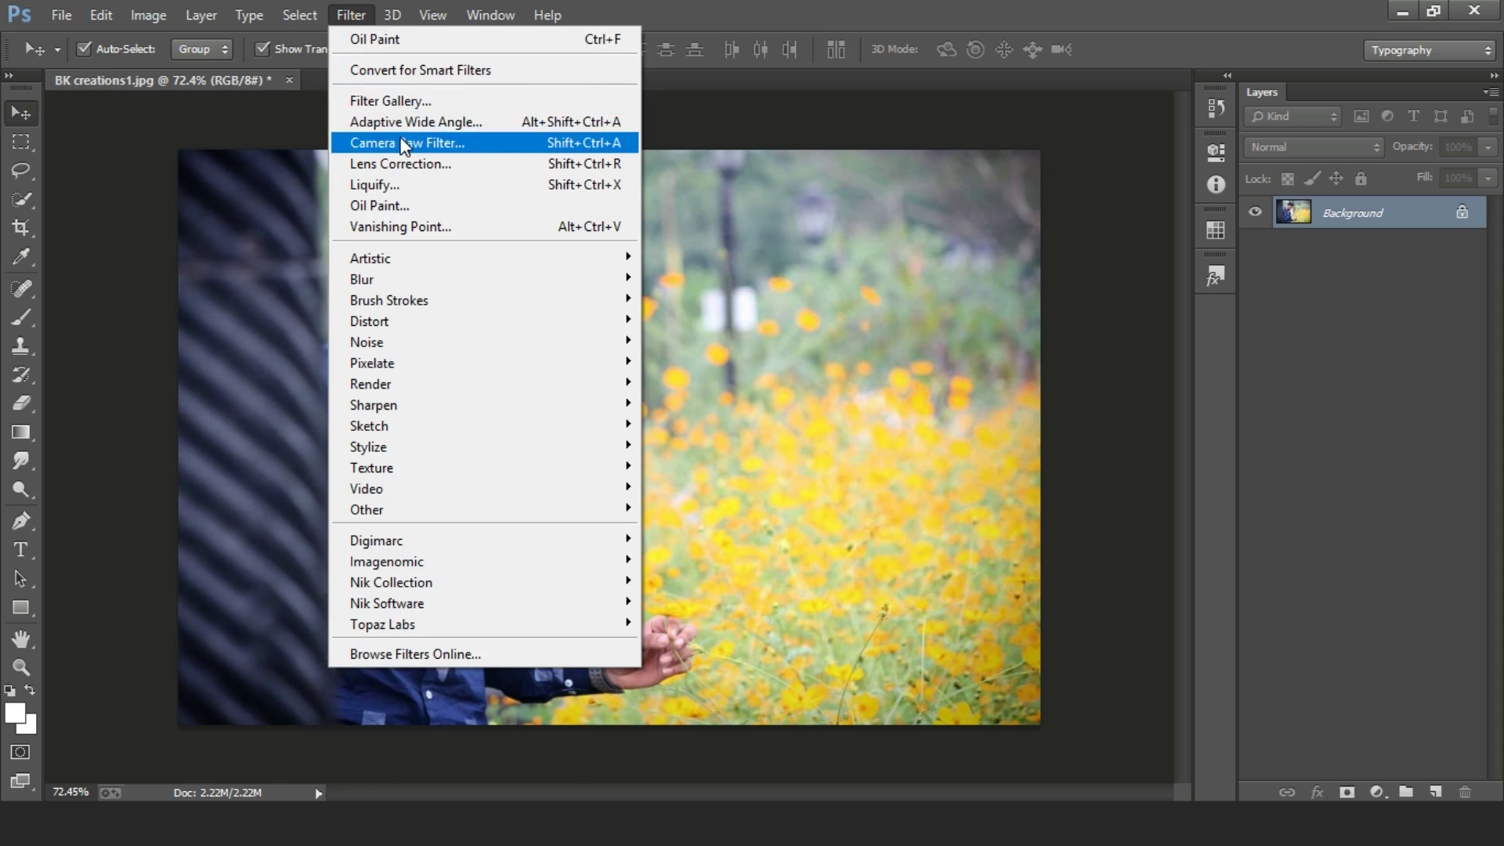
{"action": "left_click", "coordinate": [401, 143]}
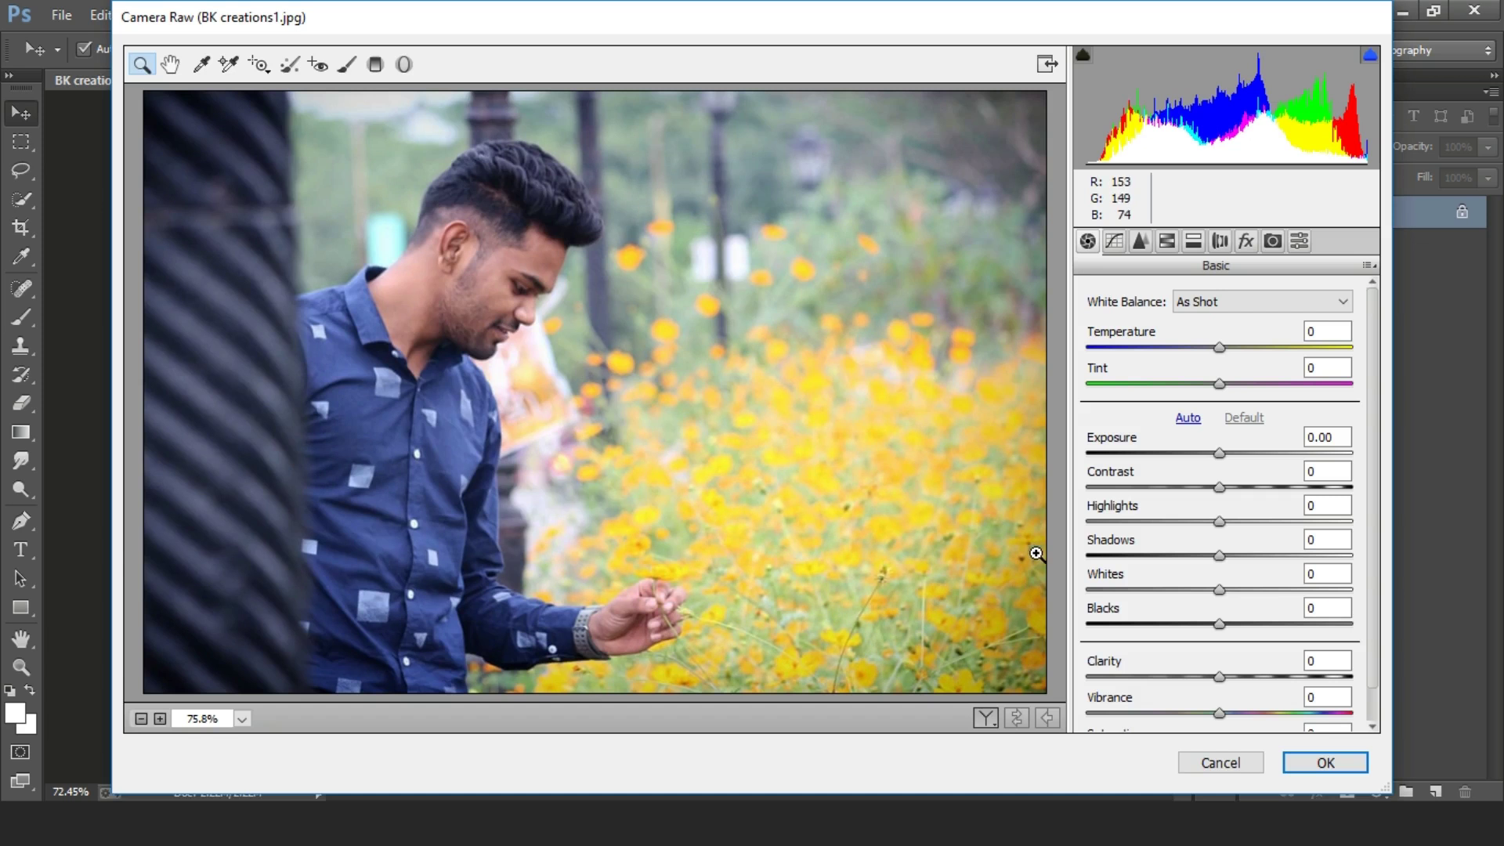
{"action": "left_click_drag", "start_coordinate": [1221, 675], "coordinate": [1230, 677]}
{"action": "left_click", "coordinate": [1228, 624]}
{"action": "left_click_drag", "start_coordinate": [1229, 624], "coordinate": [1183, 533]}
{"action": "left_click", "coordinate": [1219, 589]}
{"action": "left_click_drag", "start_coordinate": [1223, 486], "coordinate": [1222, 460]}
{"action": "left_click", "coordinate": [1219, 454]}
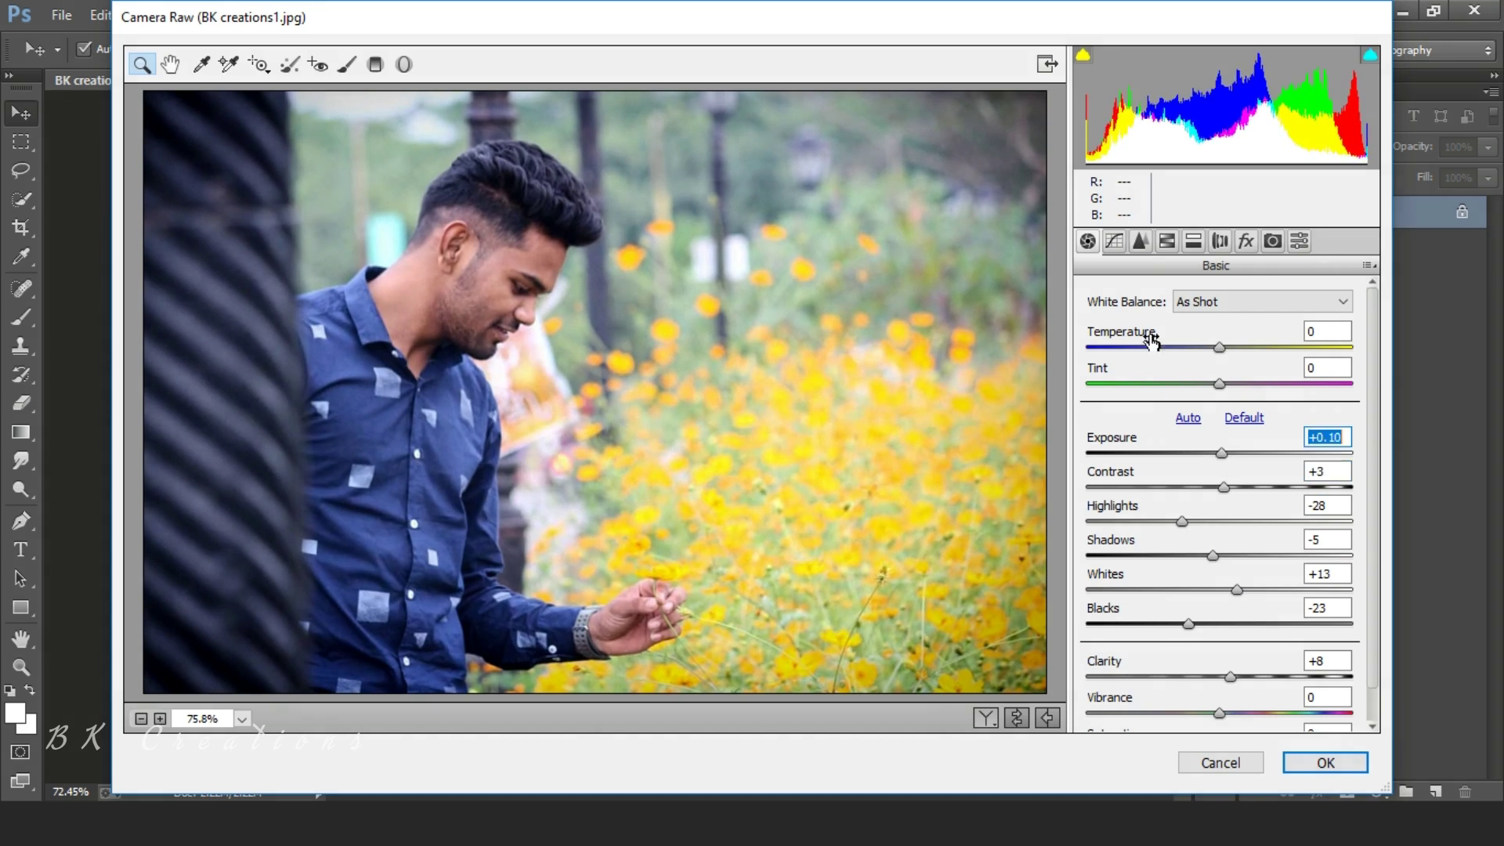
Raise the Oranges luminance slightly and set the Yellows saturation to -14 in the HSL adjustments.
{"action": "left_click", "coordinate": [1167, 240]}
{"action": "left_click", "coordinate": [1223, 328]}
{"action": "left_click_drag", "start_coordinate": [1225, 435], "coordinate": [1245, 407]}
{"action": "left_click_drag", "start_coordinate": [1226, 470], "coordinate": [1208, 470]}
{"action": "left_click", "coordinate": [1164, 324]}
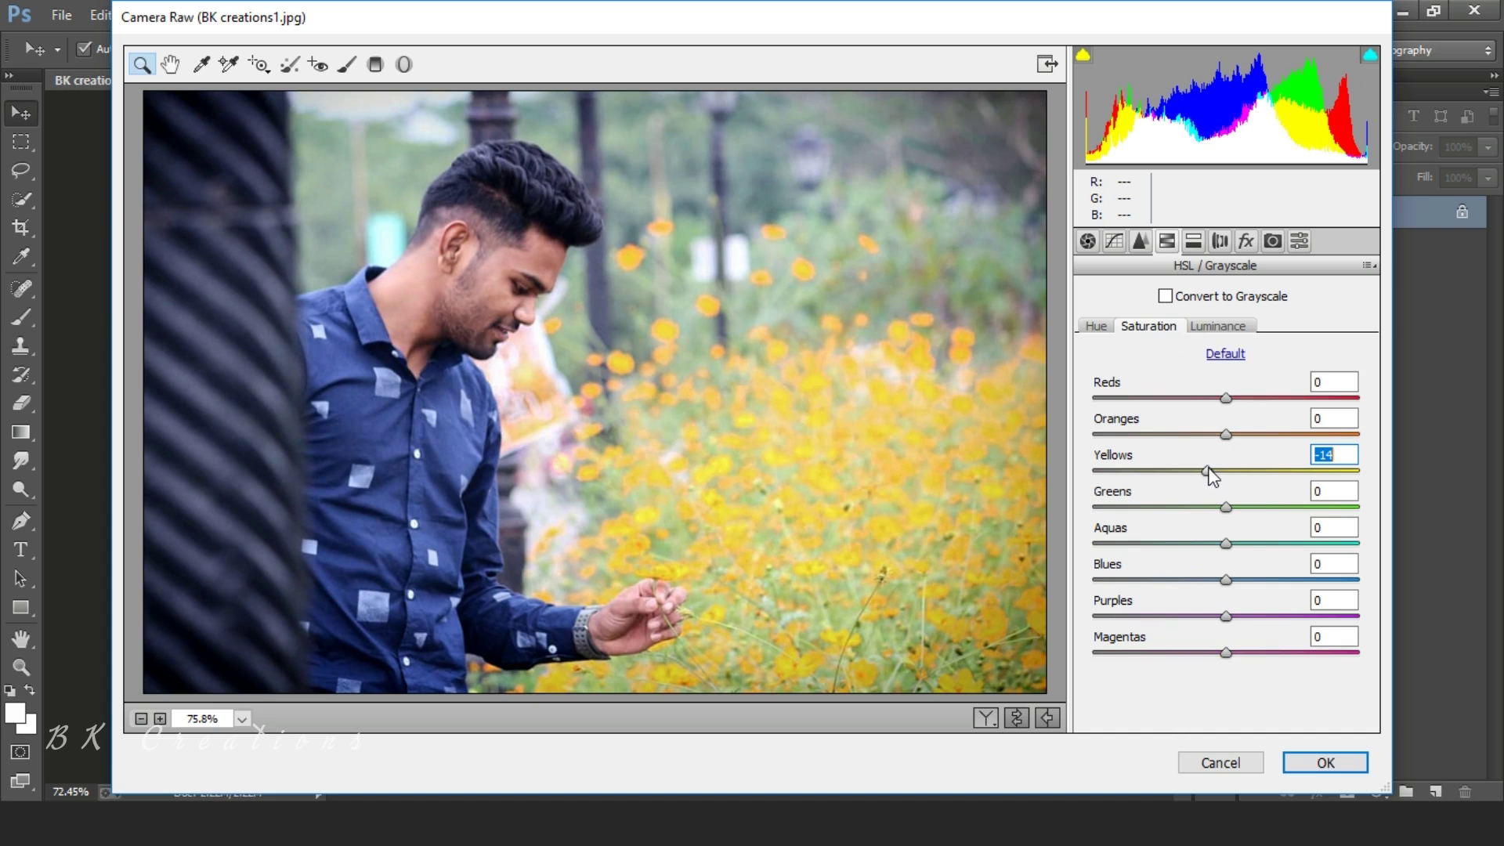
Shift the hues to Yellows +6, Greens +100, Aquas -42 and Blues +19.
{"action": "left_click", "coordinate": [1113, 328]}
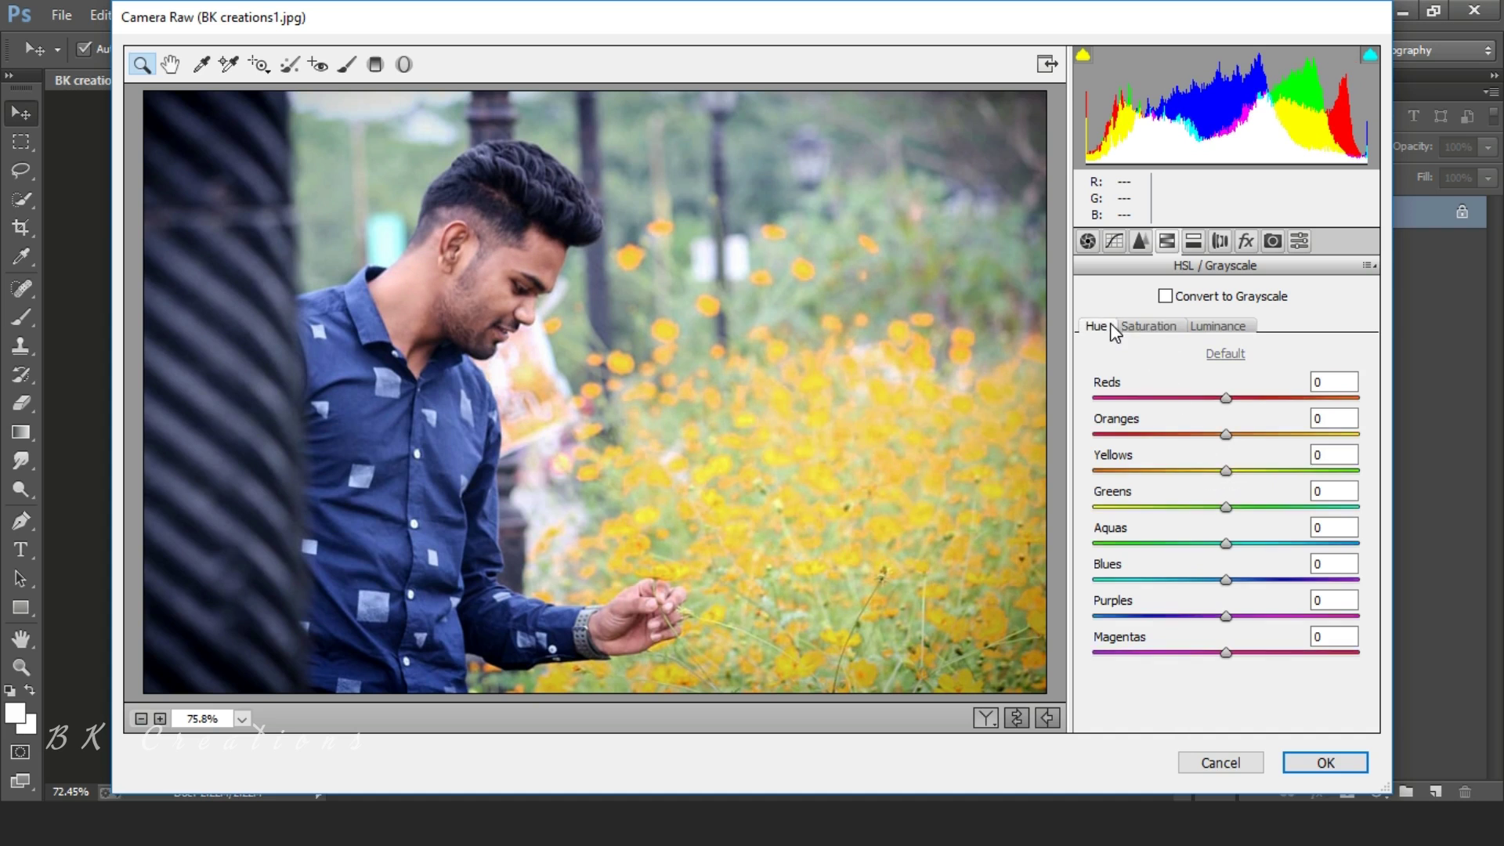
{"action": "left_click_drag", "start_coordinate": [1226, 470], "coordinate": [1383, 527]}
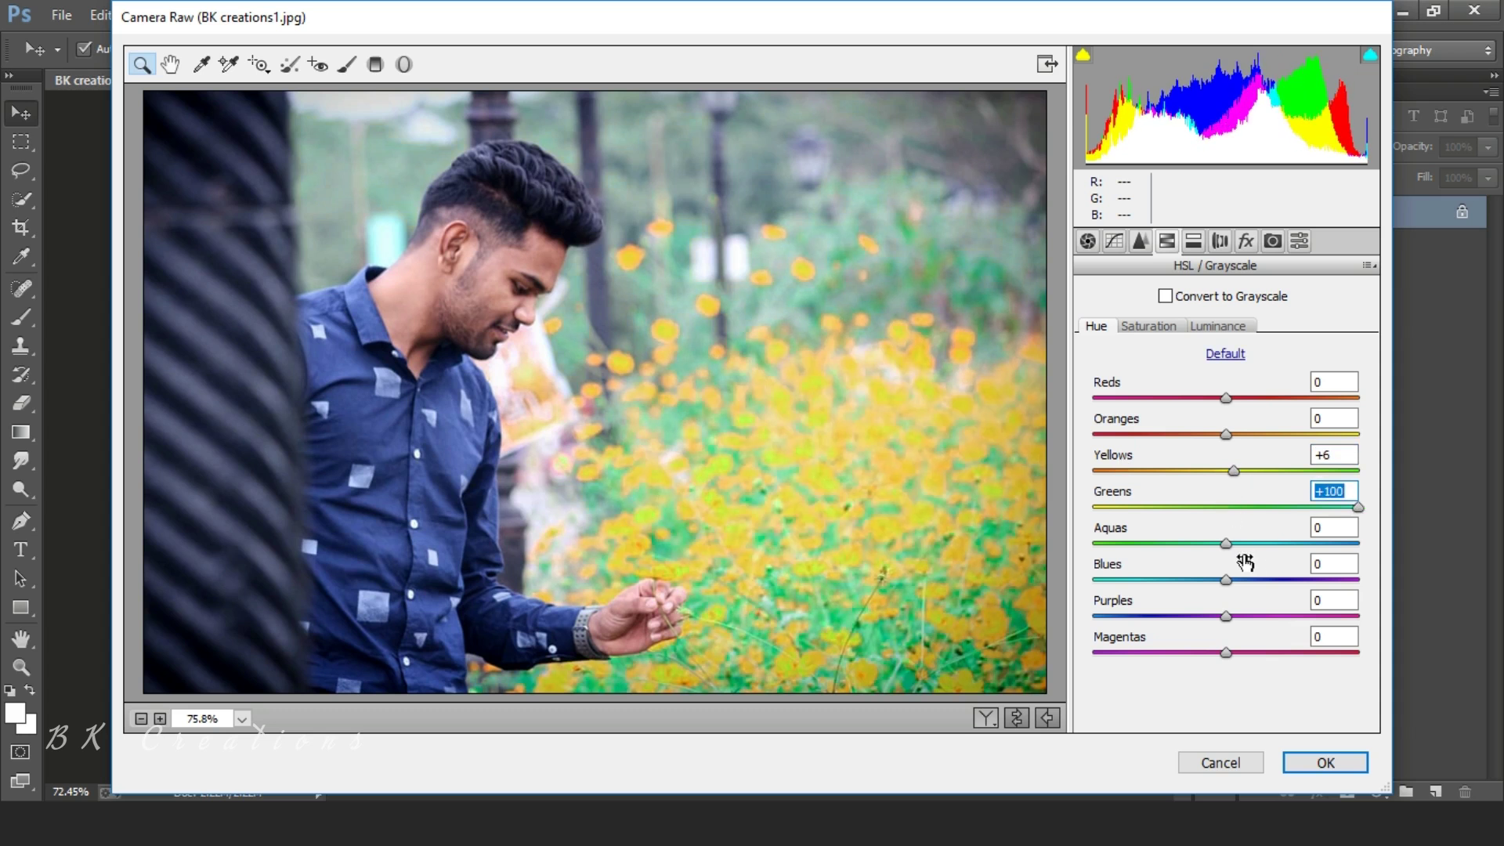
{"action": "left_click_drag", "start_coordinate": [1226, 543], "coordinate": [1255, 588]}
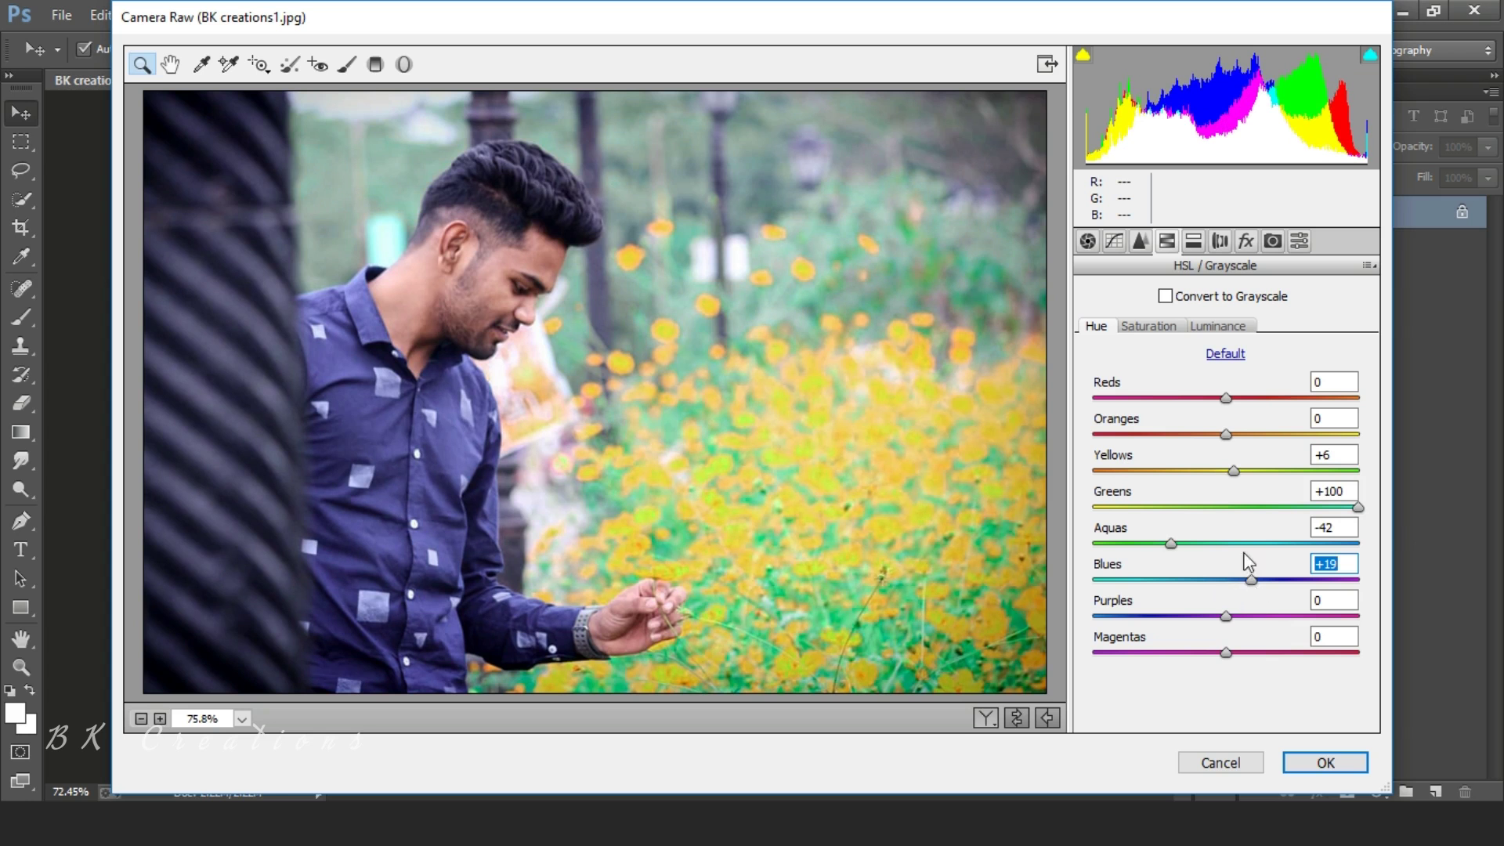
Add a Highlight Priority post-crop vignette with amount -20 and apply the Camera Raw edits.
{"action": "left_click", "coordinate": [1247, 241]}
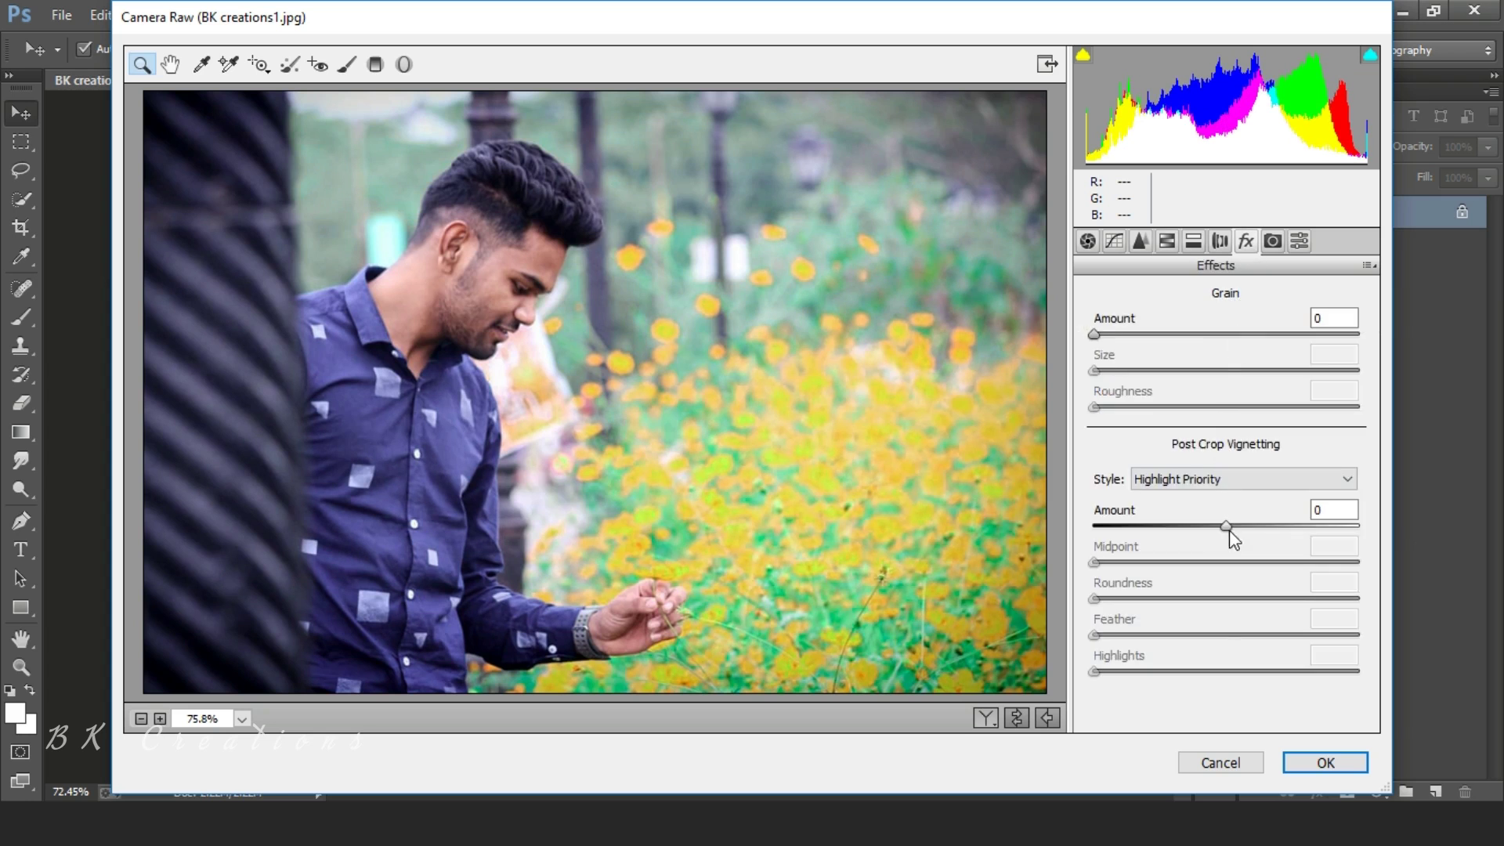
{"action": "left_click_drag", "start_coordinate": [1227, 526], "coordinate": [1206, 528]}
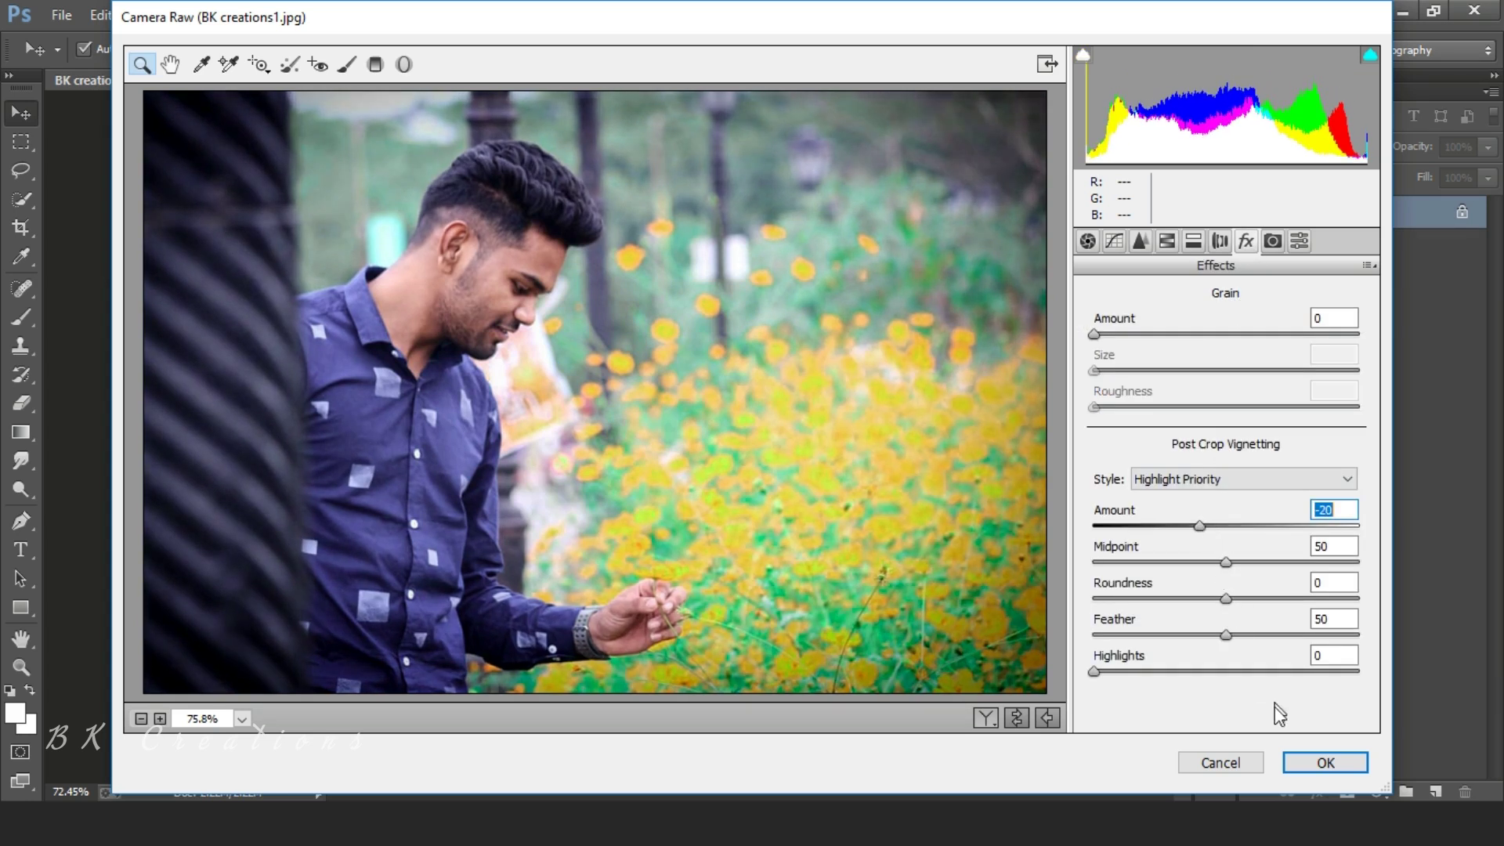
{"action": "left_click", "coordinate": [1327, 761]}
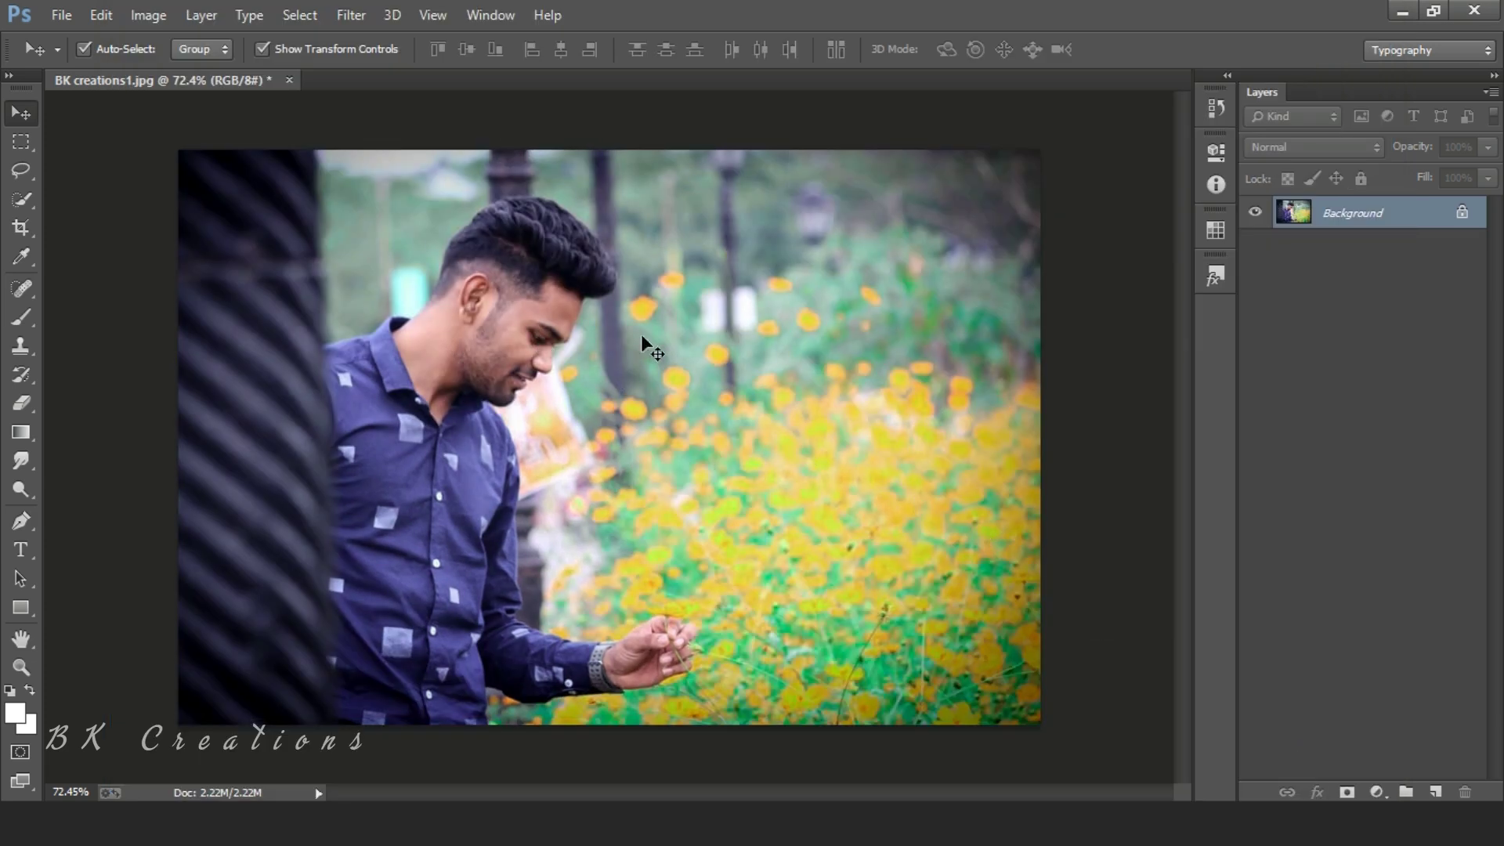
Duplicate the Background layer, reduce noise on the copy with Noiseware Professional's Default settings, and compare it with the original.
{"action": "left_click_drag", "start_coordinate": [1393, 221], "coordinate": [1434, 789]}
{"action": "left_click", "coordinate": [351, 14]}
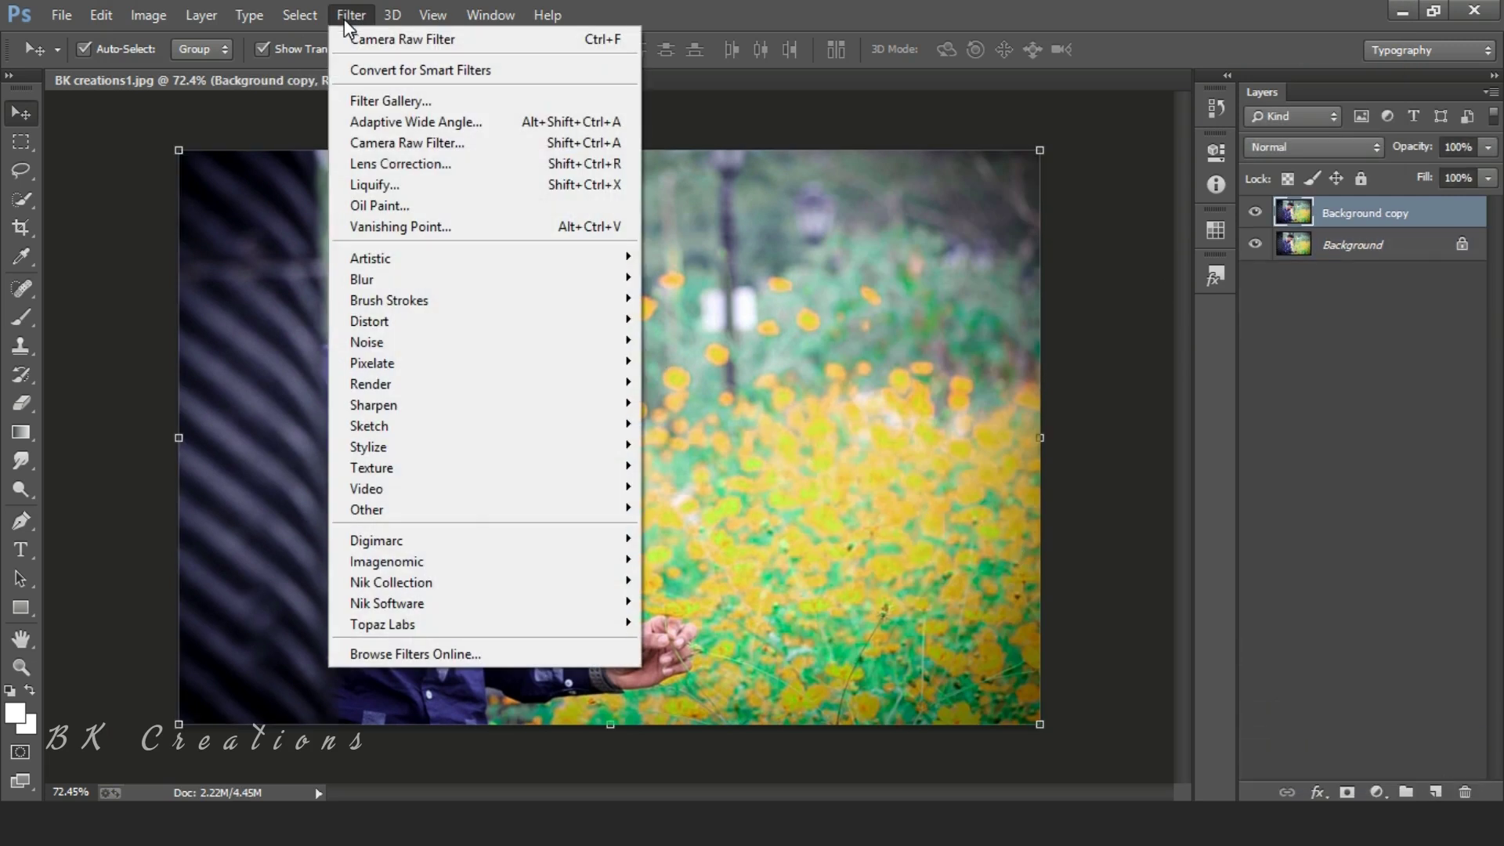
{"action": "mouse_move", "coordinate": [491, 560]}
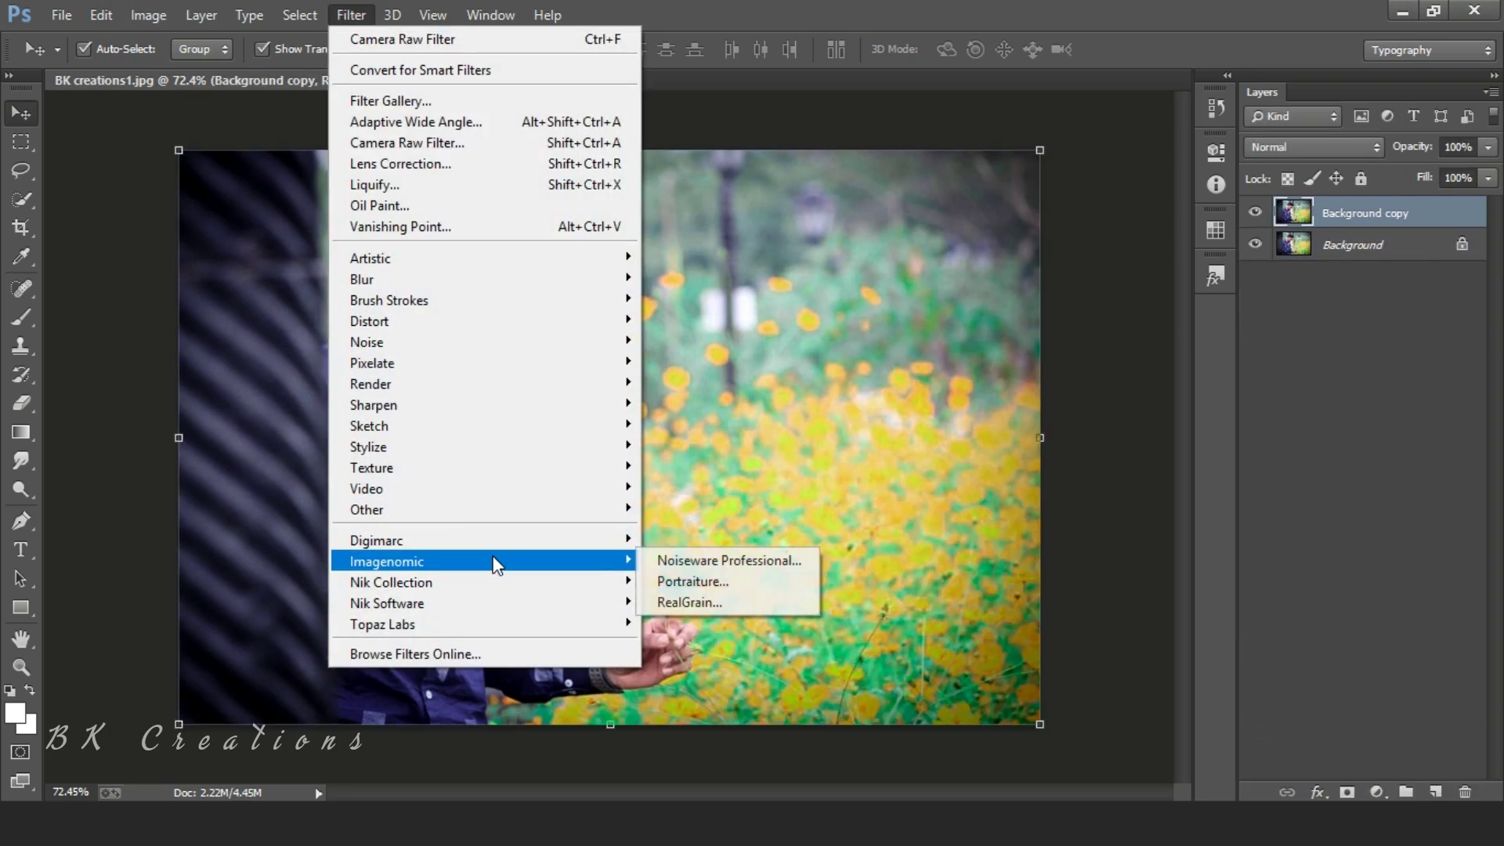
{"action": "left_click", "coordinate": [680, 559]}
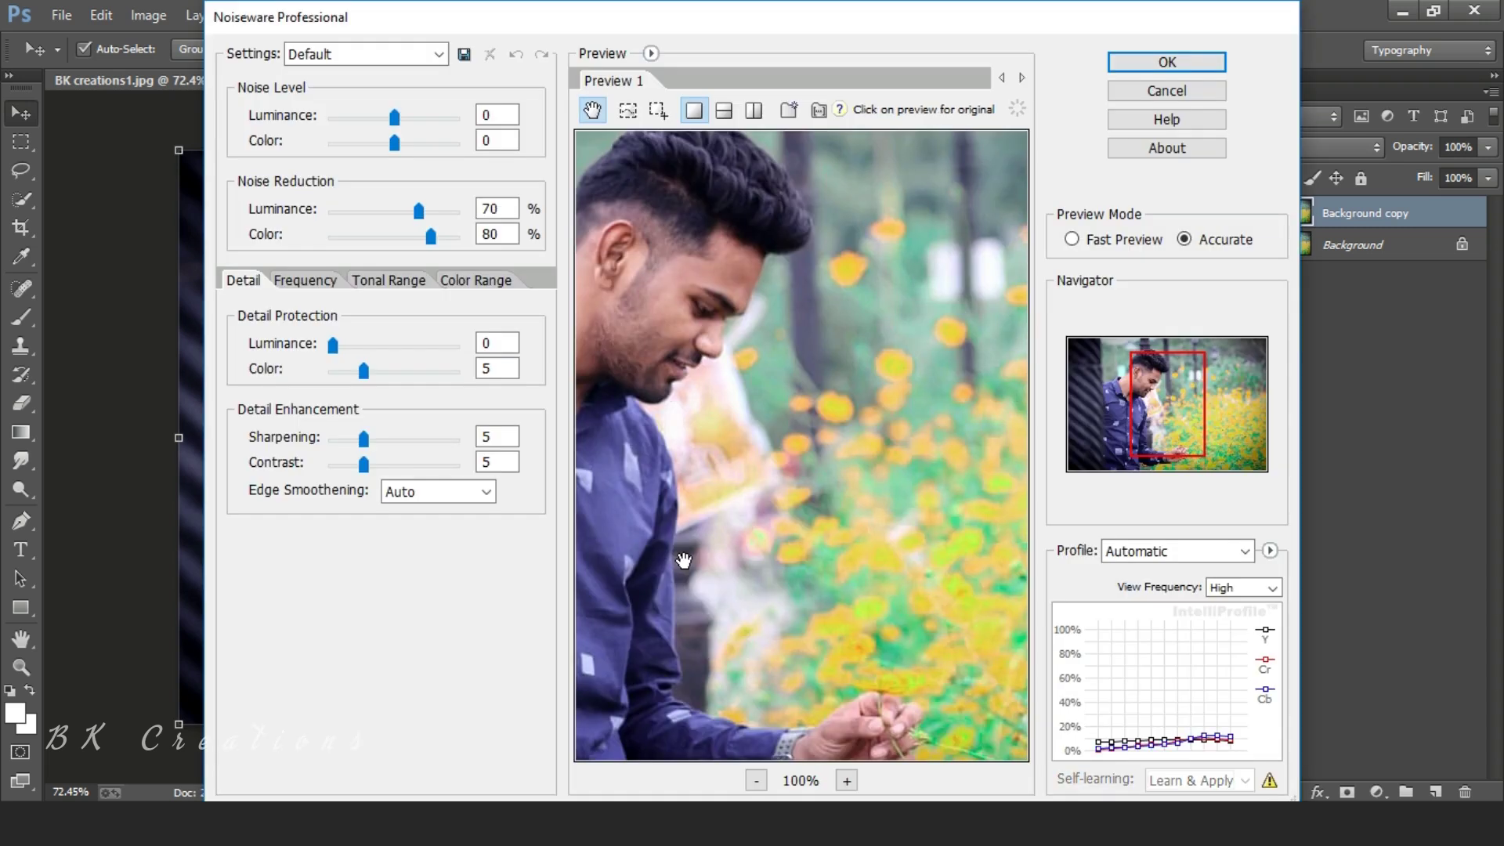
{"action": "left_click", "coordinate": [1142, 66]}
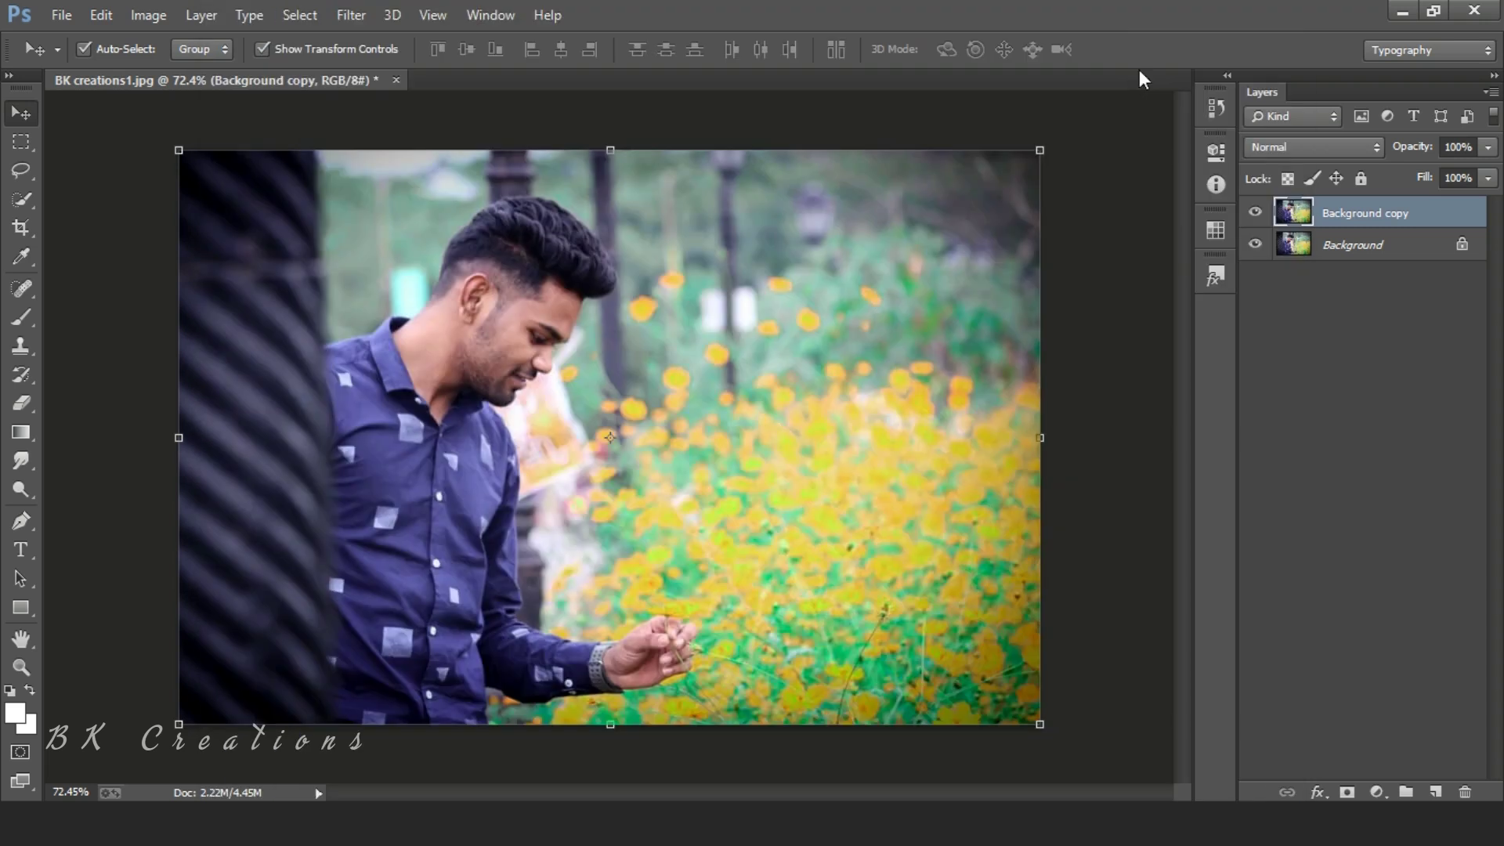
{"action": "left_click", "coordinate": [1258, 214]}
{"action": "left_click", "coordinate": [1258, 214]}
Smooth the man's facial skin using a 20 to 25 px Mixer Brush that is cleaned but not loaded after each stroke.
{"action": "key", "text": "z"}
{"action": "left_click_drag", "start_coordinate": [510, 329], "coordinate": [689, 299]}
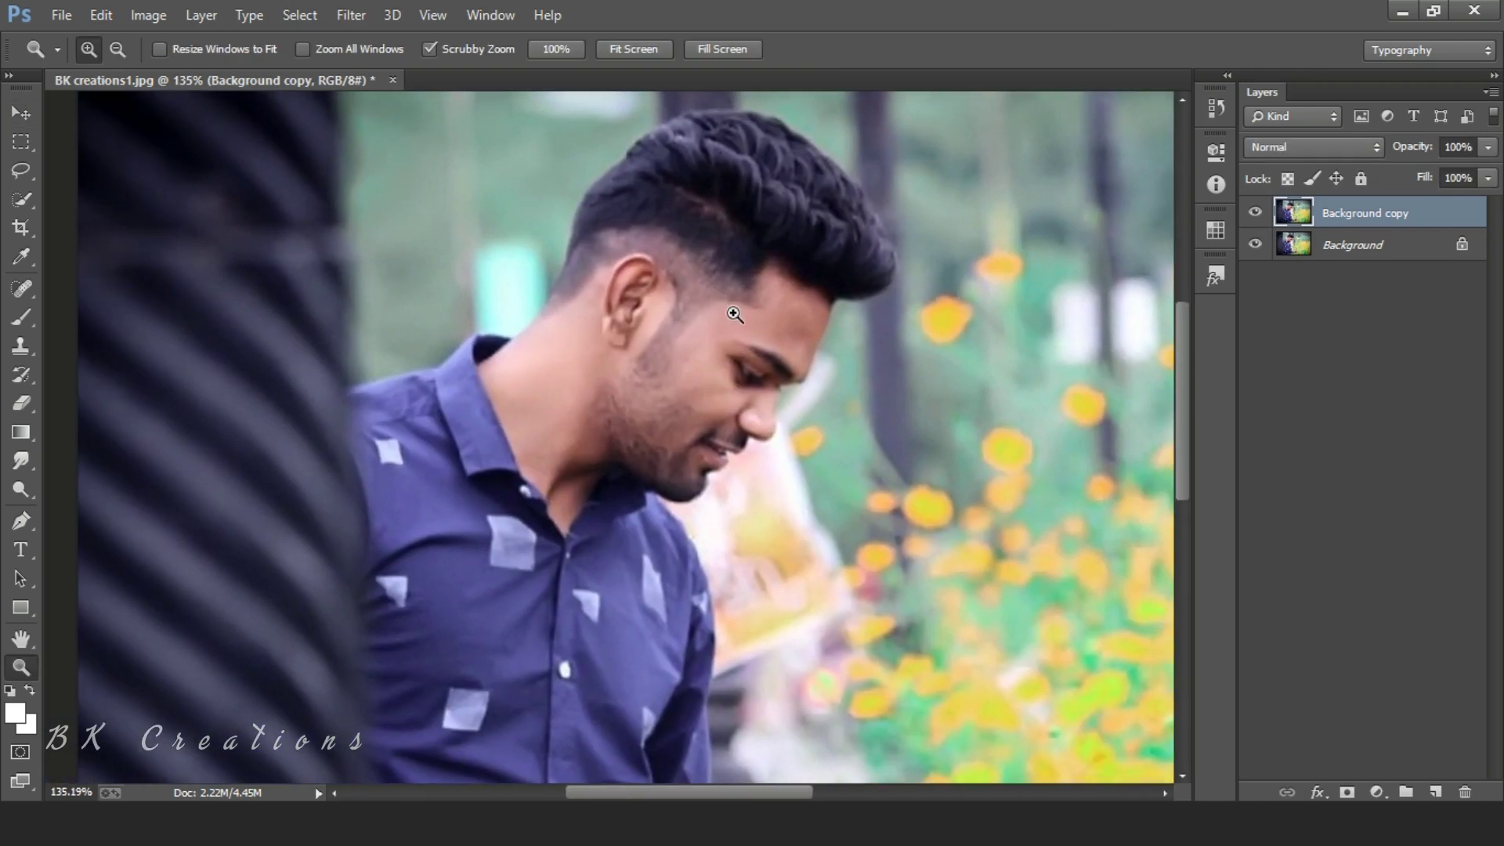
{"action": "left_click", "coordinate": [20, 318]}
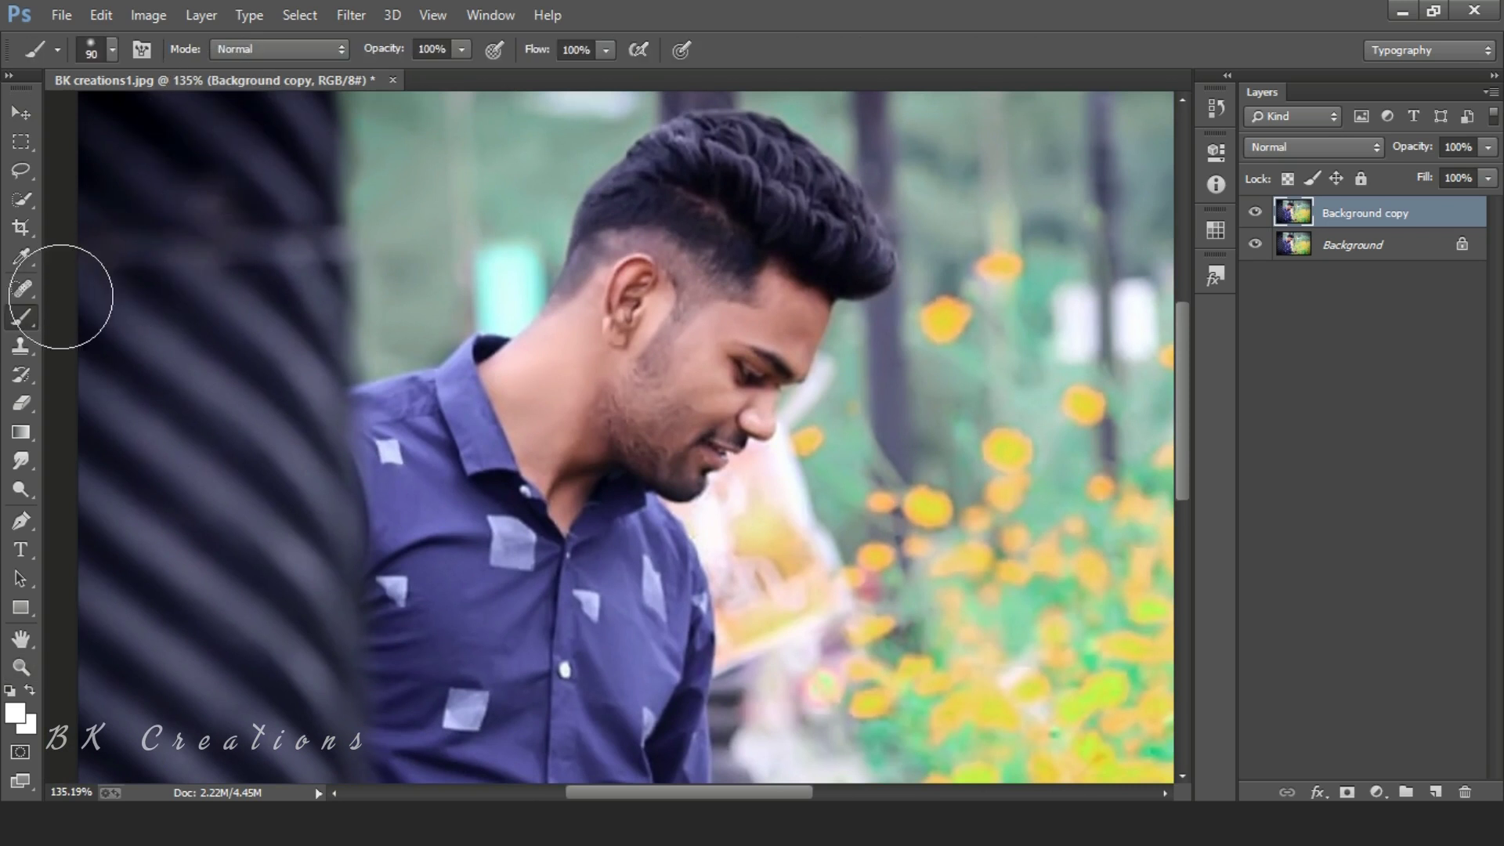
{"action": "right_click", "coordinate": [24, 317]}
{"action": "left_click", "coordinate": [90, 379]}
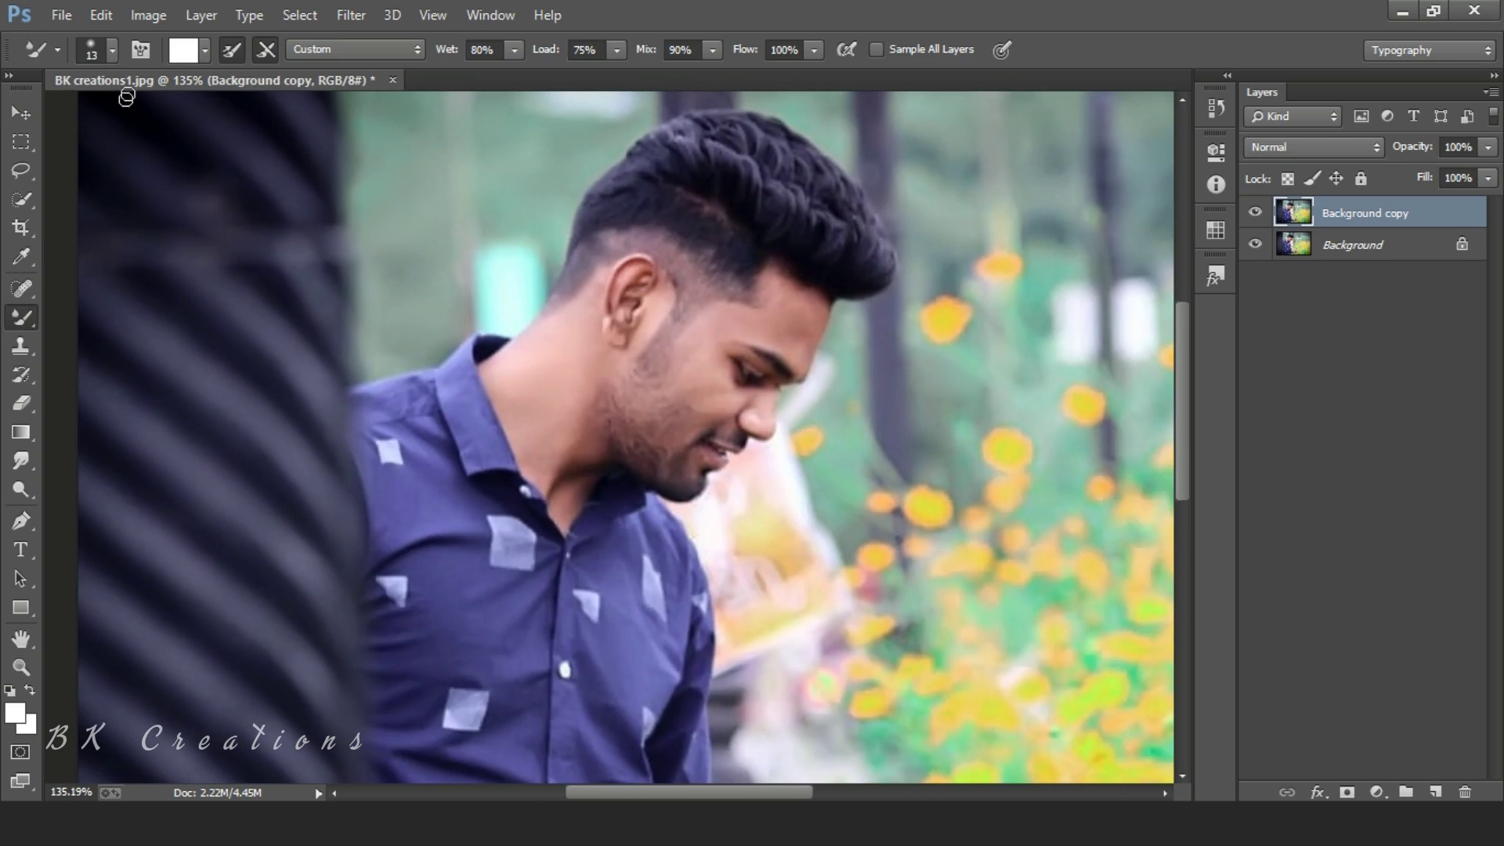
{"action": "left_click", "coordinate": [260, 49]}
{"action": "left_click", "coordinate": [230, 49]}
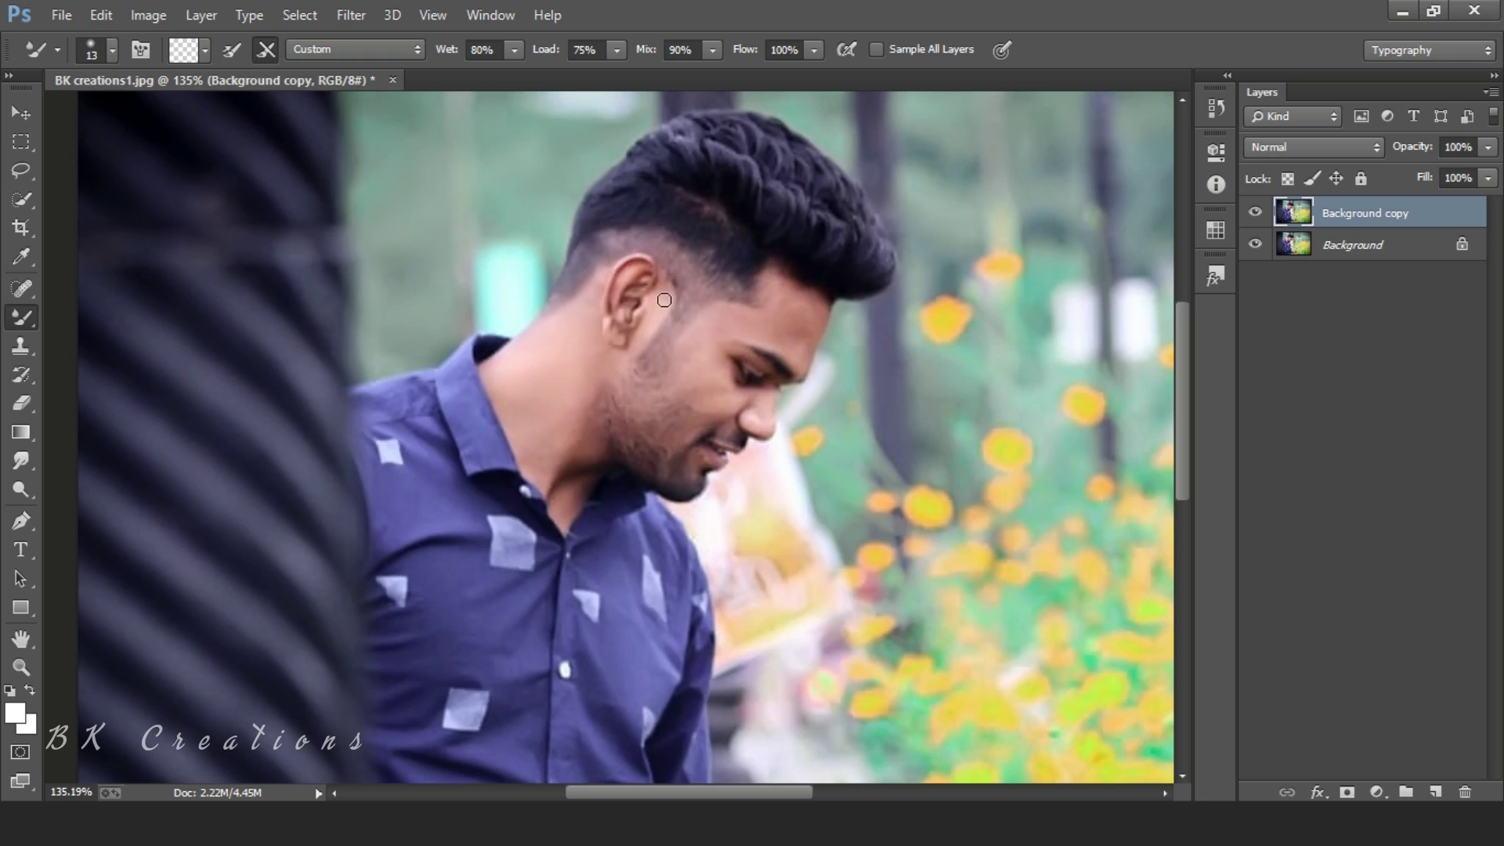
{"action": "key", "text": "bracketright"}
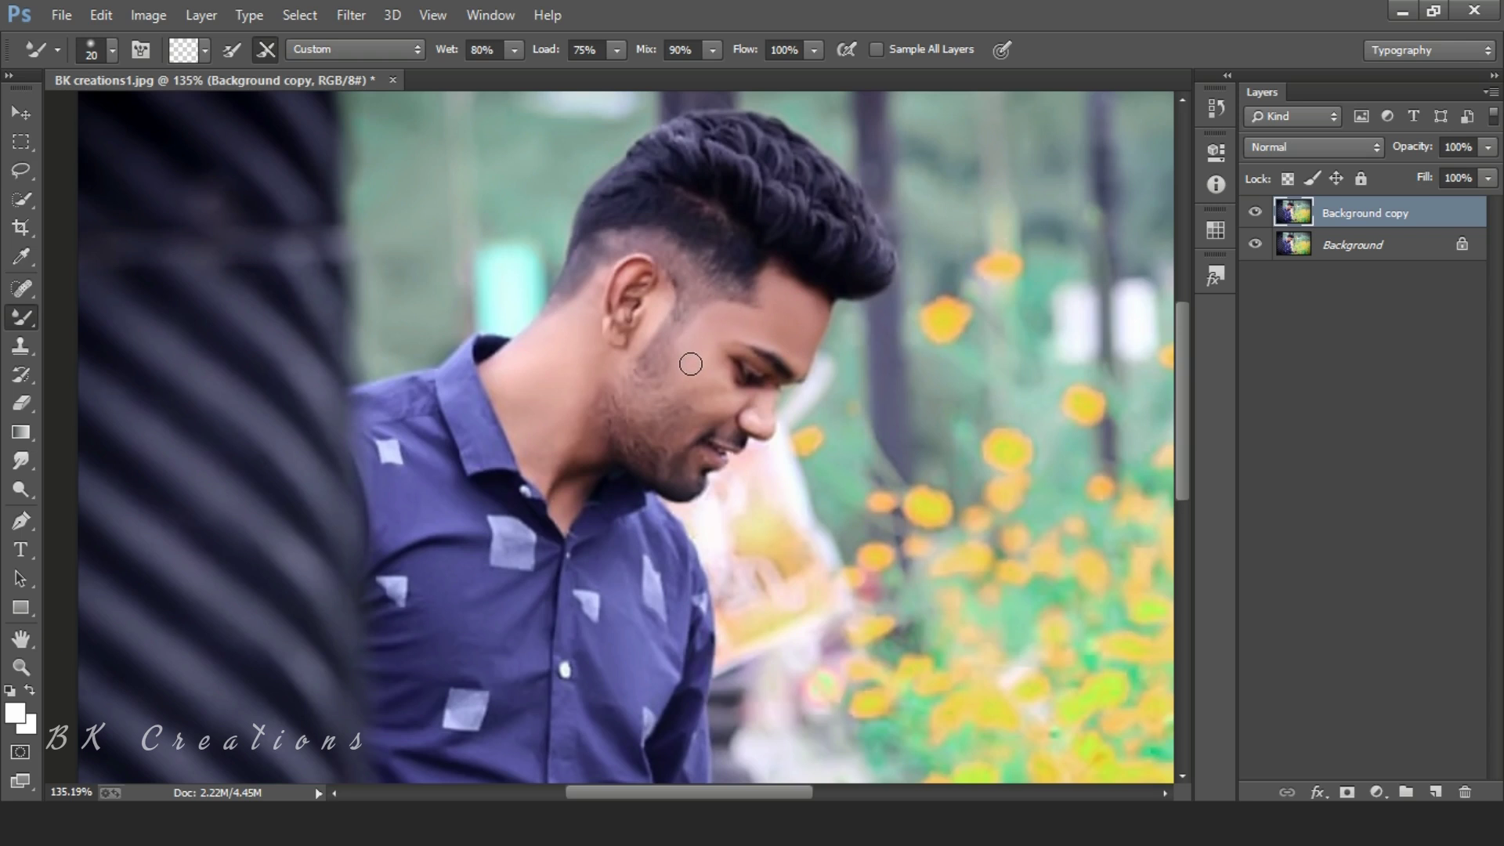
{"action": "key", "text": "bracketleft"}
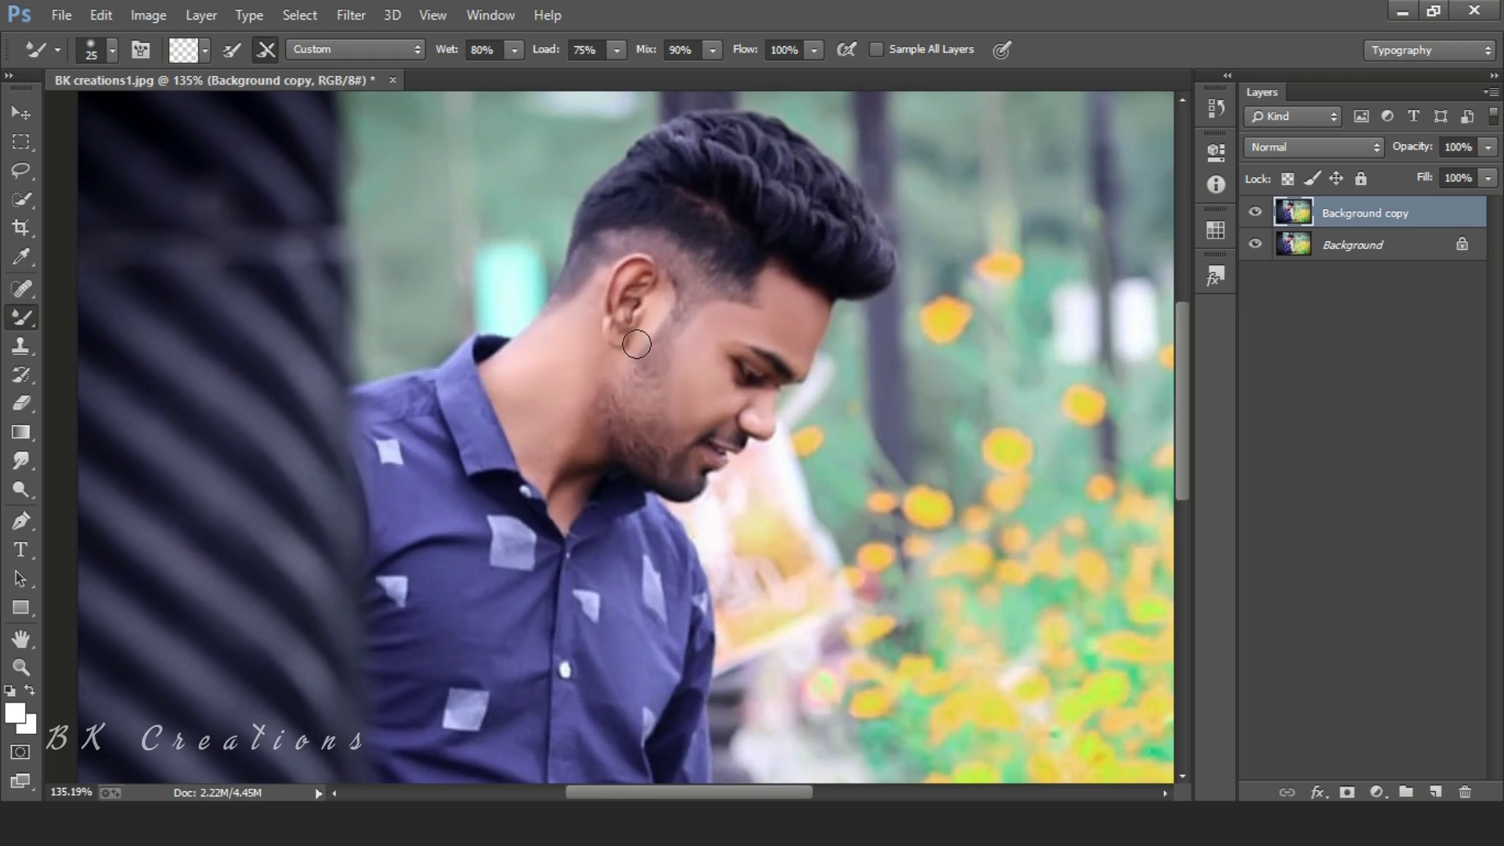
{"action": "scroll", "coordinate": [589, 398], "scroll_direction": "down", "scroll_amount": 1}
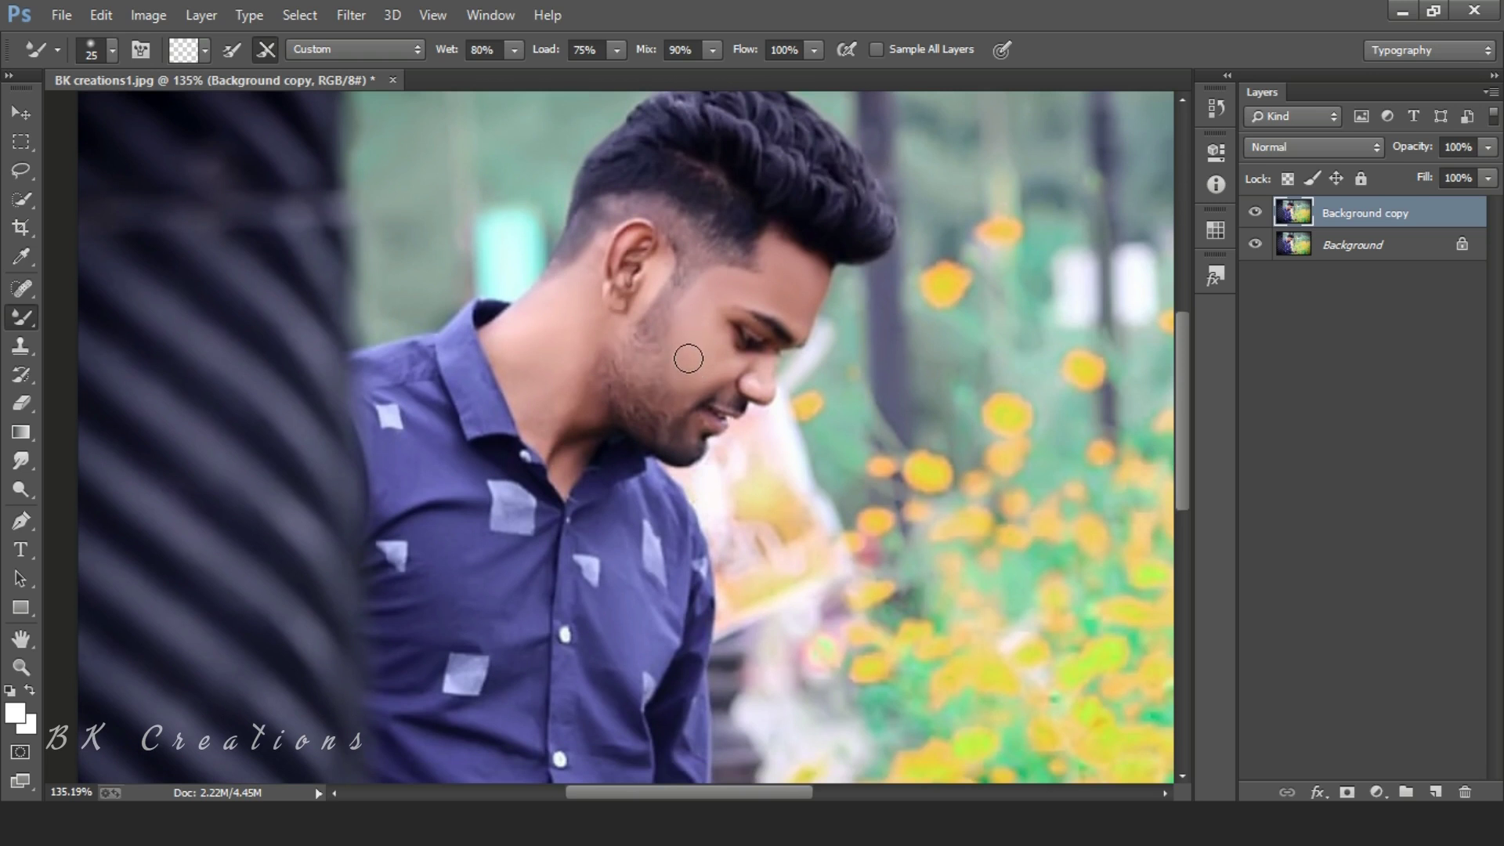
{"action": "key", "text": "bracketleft"}
Sample a light skin tone from the man's neck as the foreground color, e2ada5.
{"action": "left_click", "coordinate": [15, 709]}
{"action": "left_click", "coordinate": [713, 342]}
{"action": "left_click", "coordinate": [714, 371]}
{"action": "left_click", "coordinate": [541, 345]}
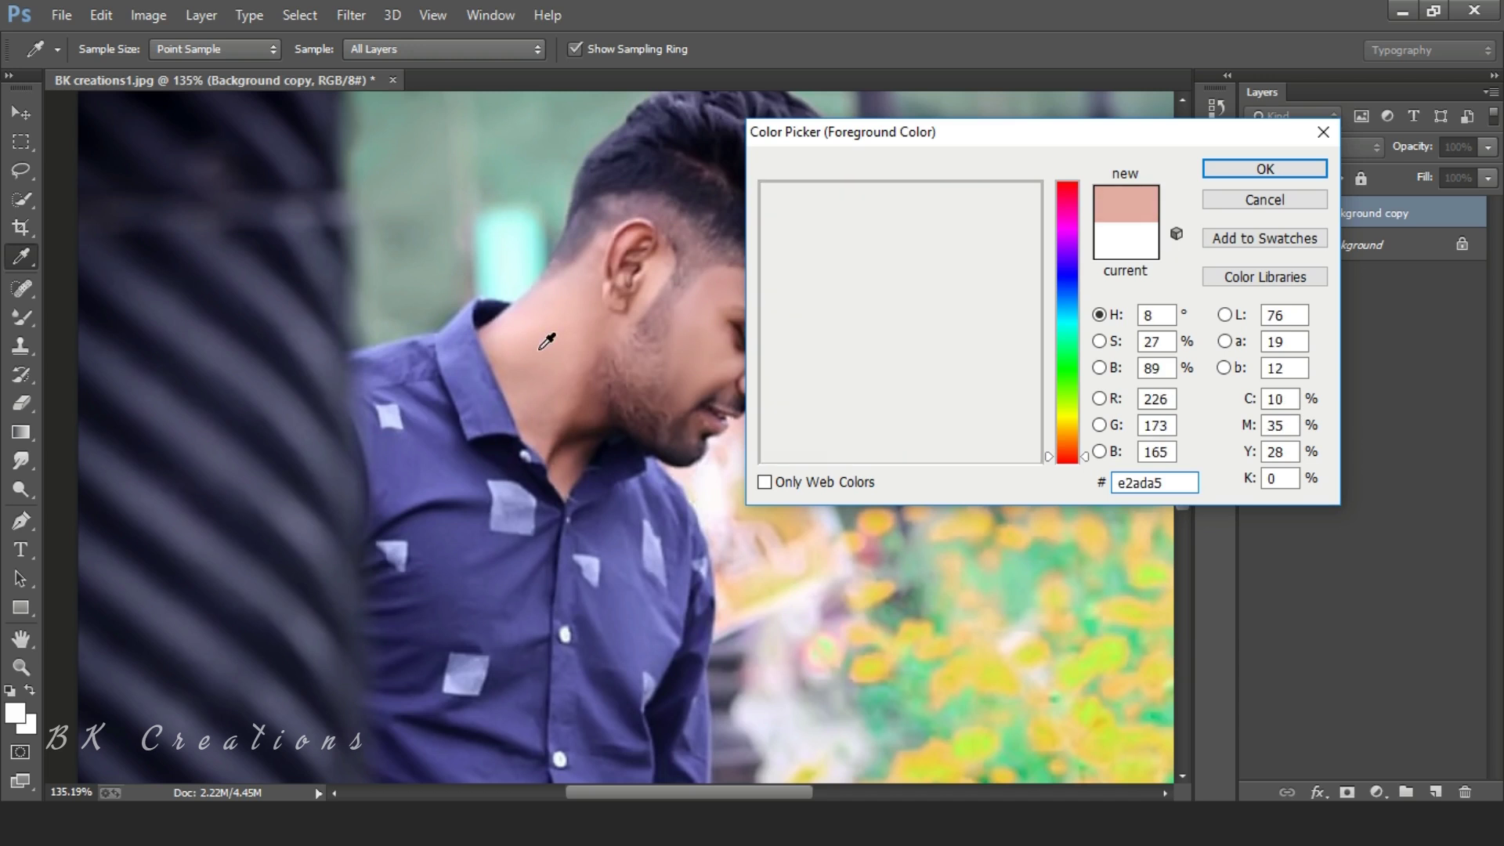
{"action": "left_click", "coordinate": [1264, 169]}
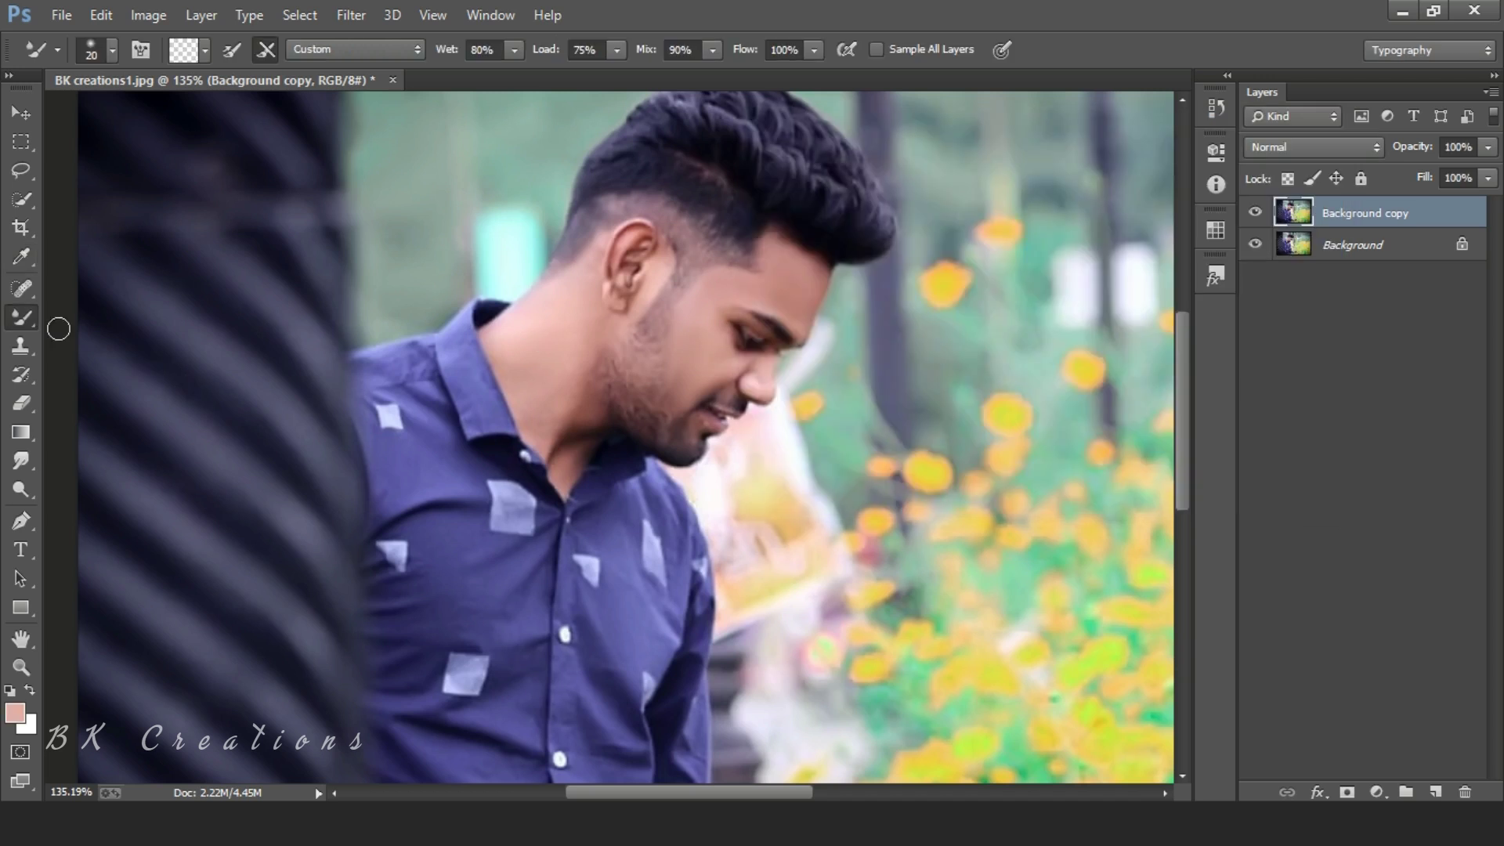
Paint the sampled skin tone lightly over the face and neck using the Brush at 5% flow and sizes between 15 and 30 px.
{"action": "left_click", "coordinate": [19, 315]}
{"action": "key", "text": "bracketleft"}
{"action": "key", "text": "bracketleft"}
{"action": "key", "text": "bracketleft"}
{"action": "key", "text": "bracketleft"}
{"action": "key", "text": "bracketleft"}
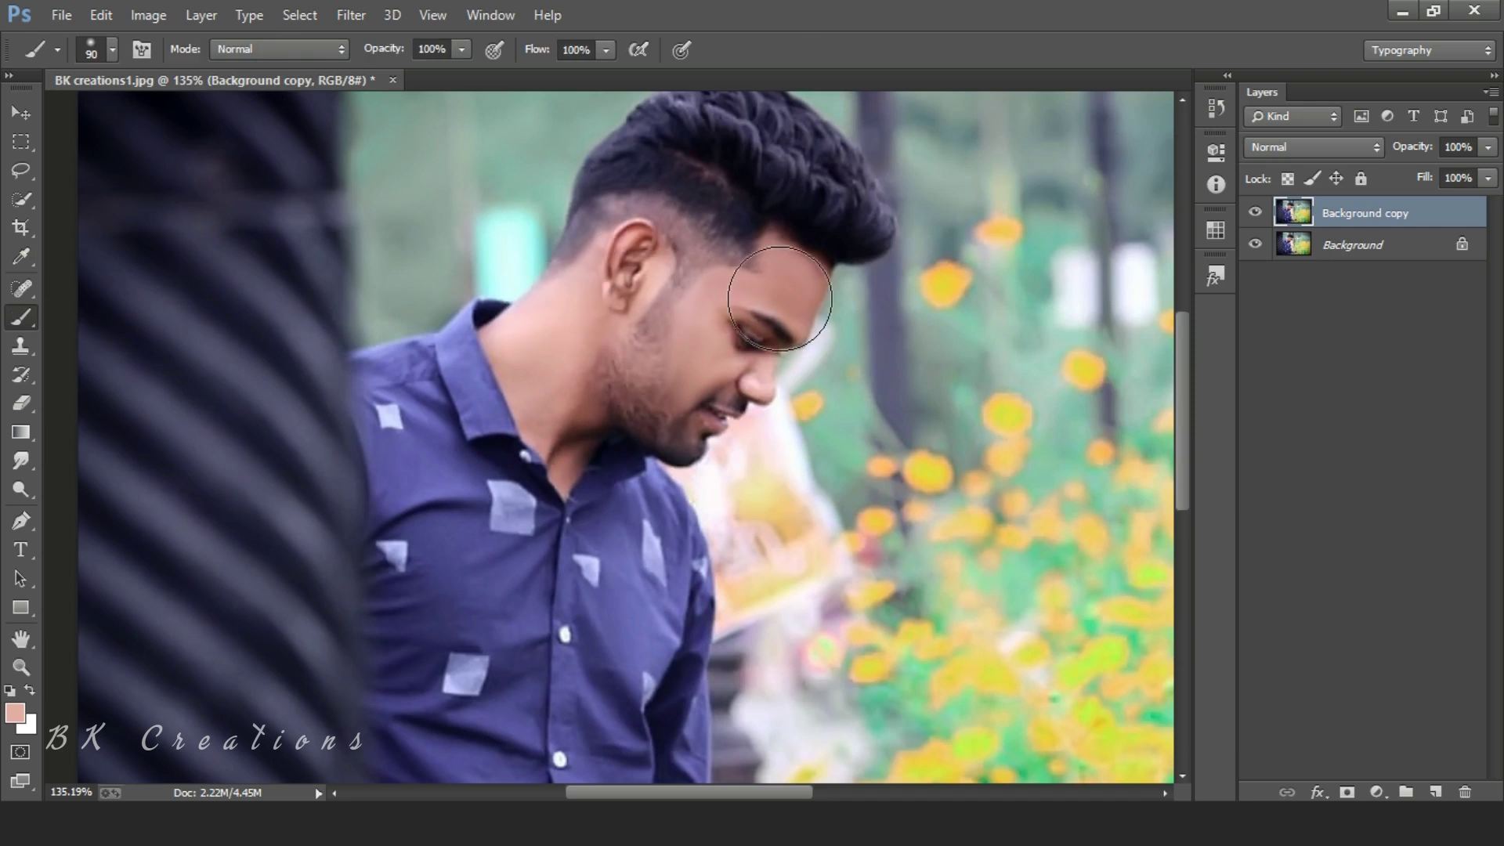
{"action": "key", "text": "bracketleft"}
{"action": "key", "text": "bracketleft"}
{"action": "key", "text": "bracketleft"}
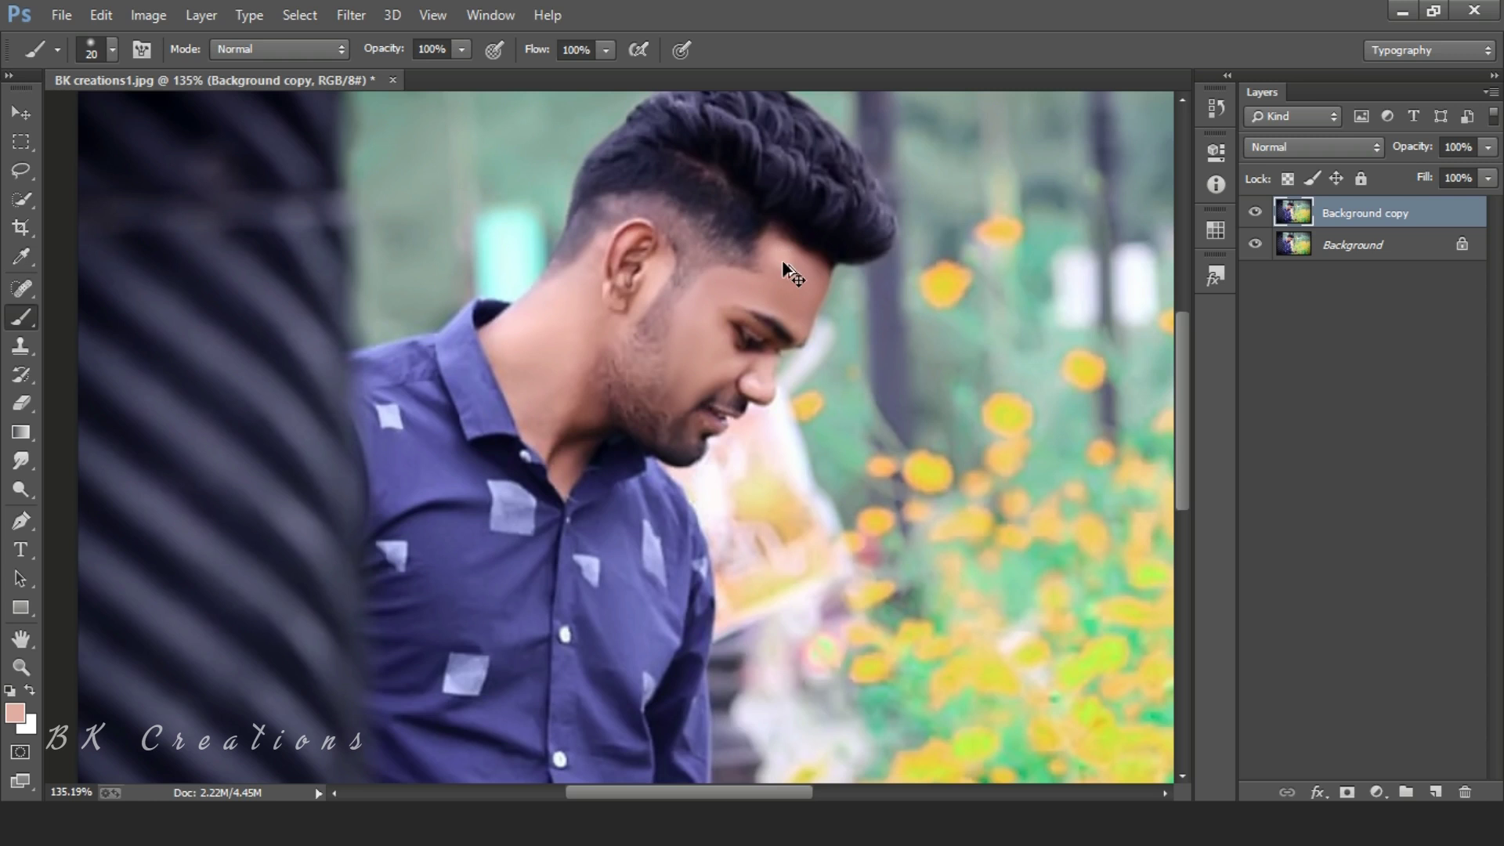
{"action": "left_click_drag", "start_coordinate": [539, 59], "coordinate": [436, 68]}
{"action": "key", "text": "bracketright"}
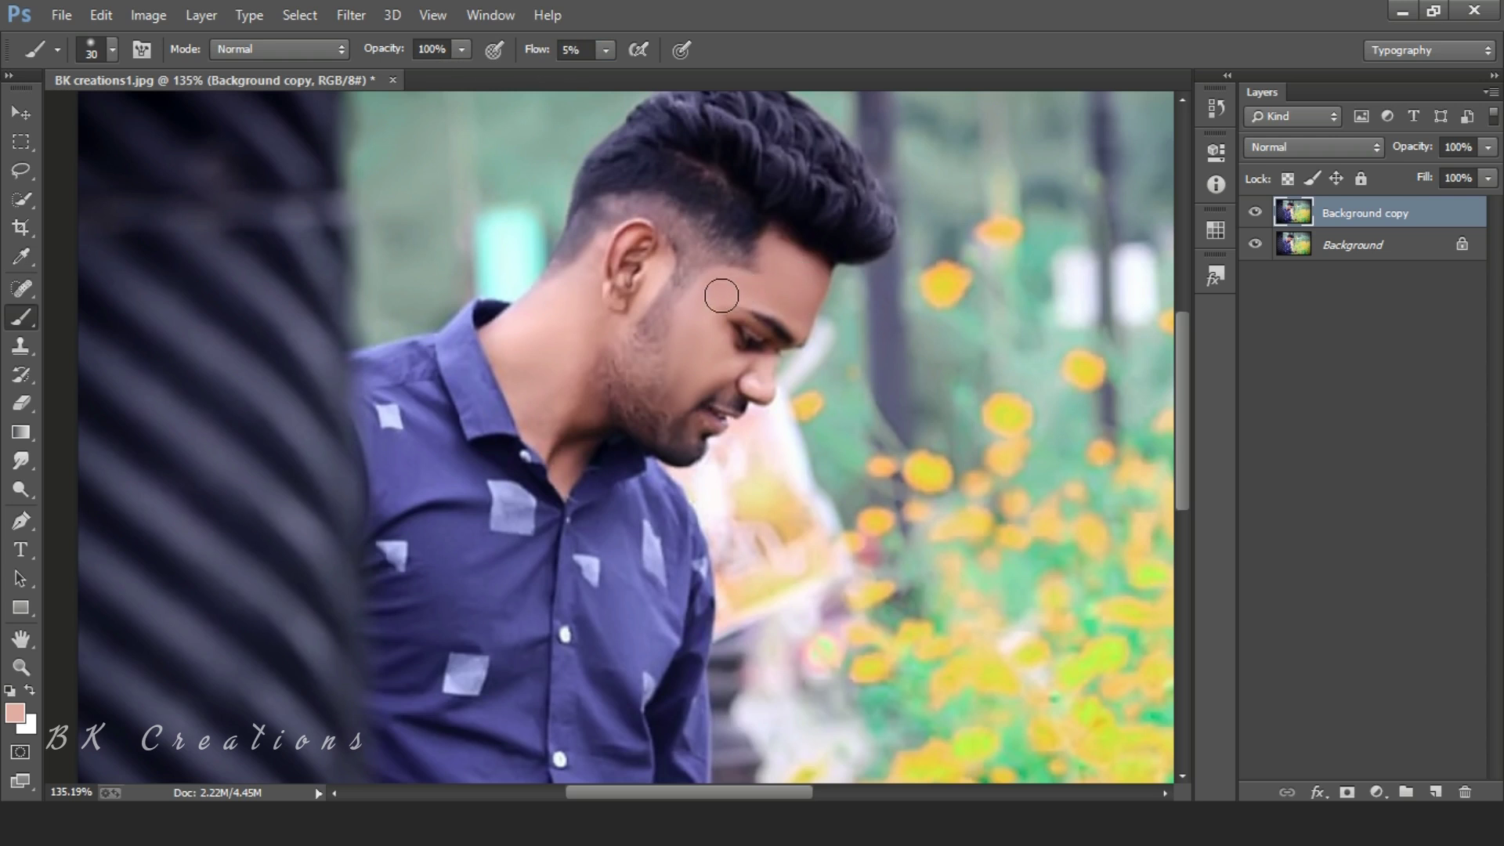
{"action": "key", "text": "bracketleft"}
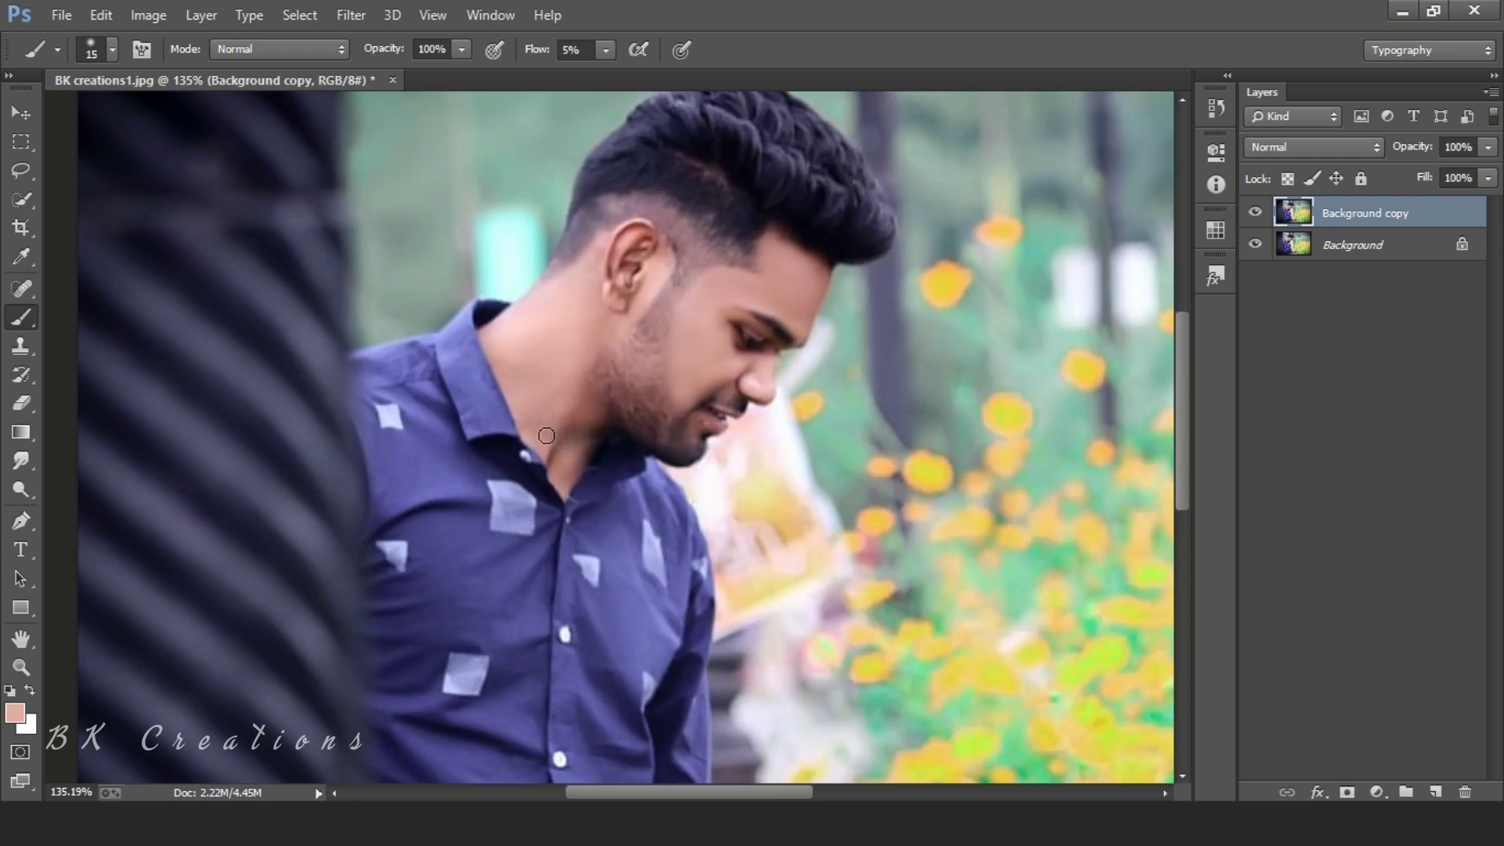
{"action": "key", "text": "bracketright"}
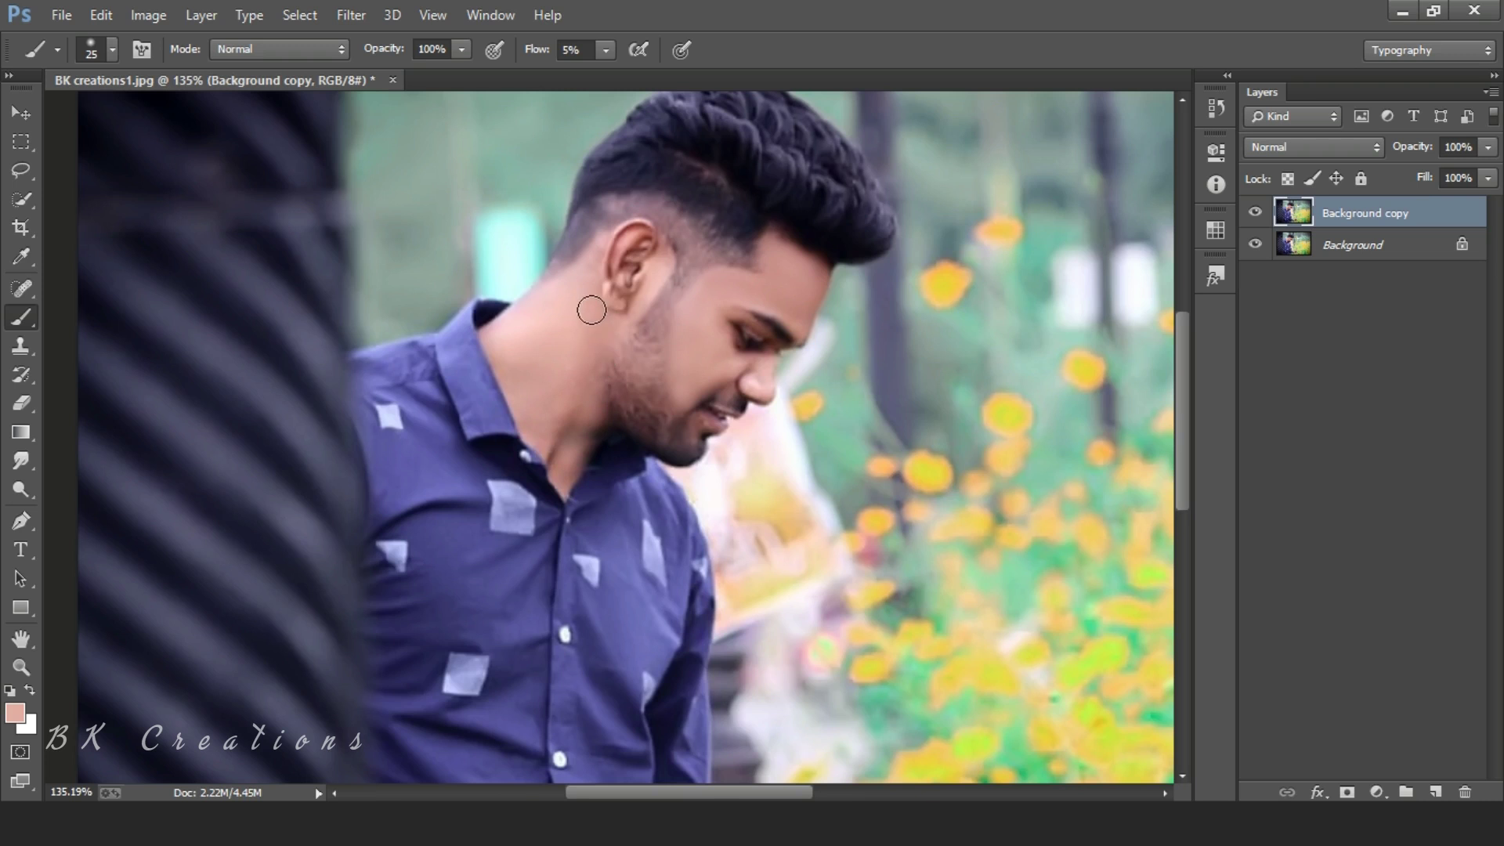
Blend the painted skin tone on the face and neck with the Mixer Brush, varying the brush size from 20 px.
{"action": "right_click", "coordinate": [28, 312]}
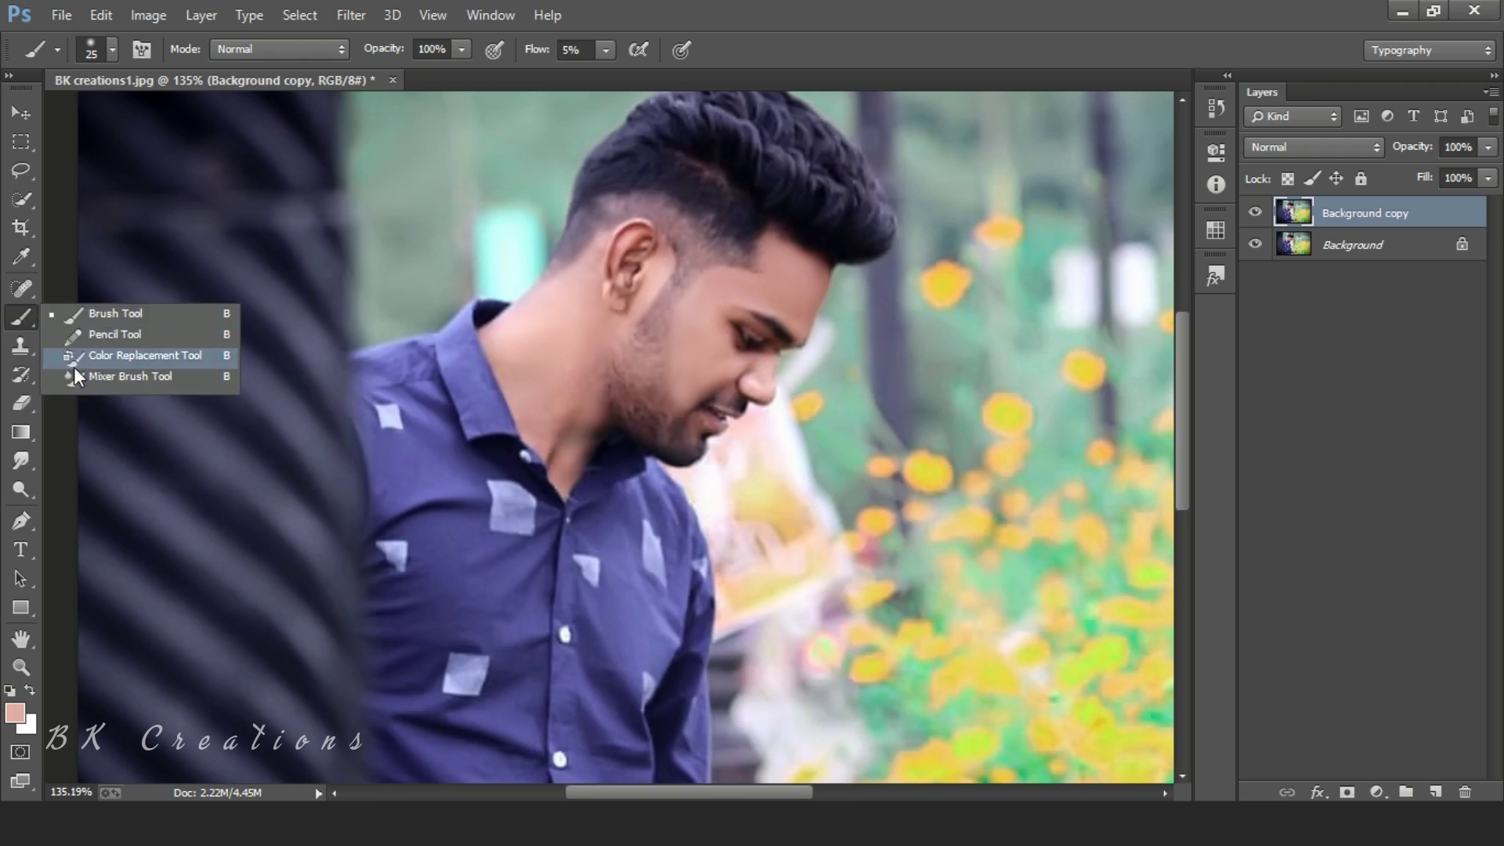
{"action": "left_click", "coordinate": [87, 374]}
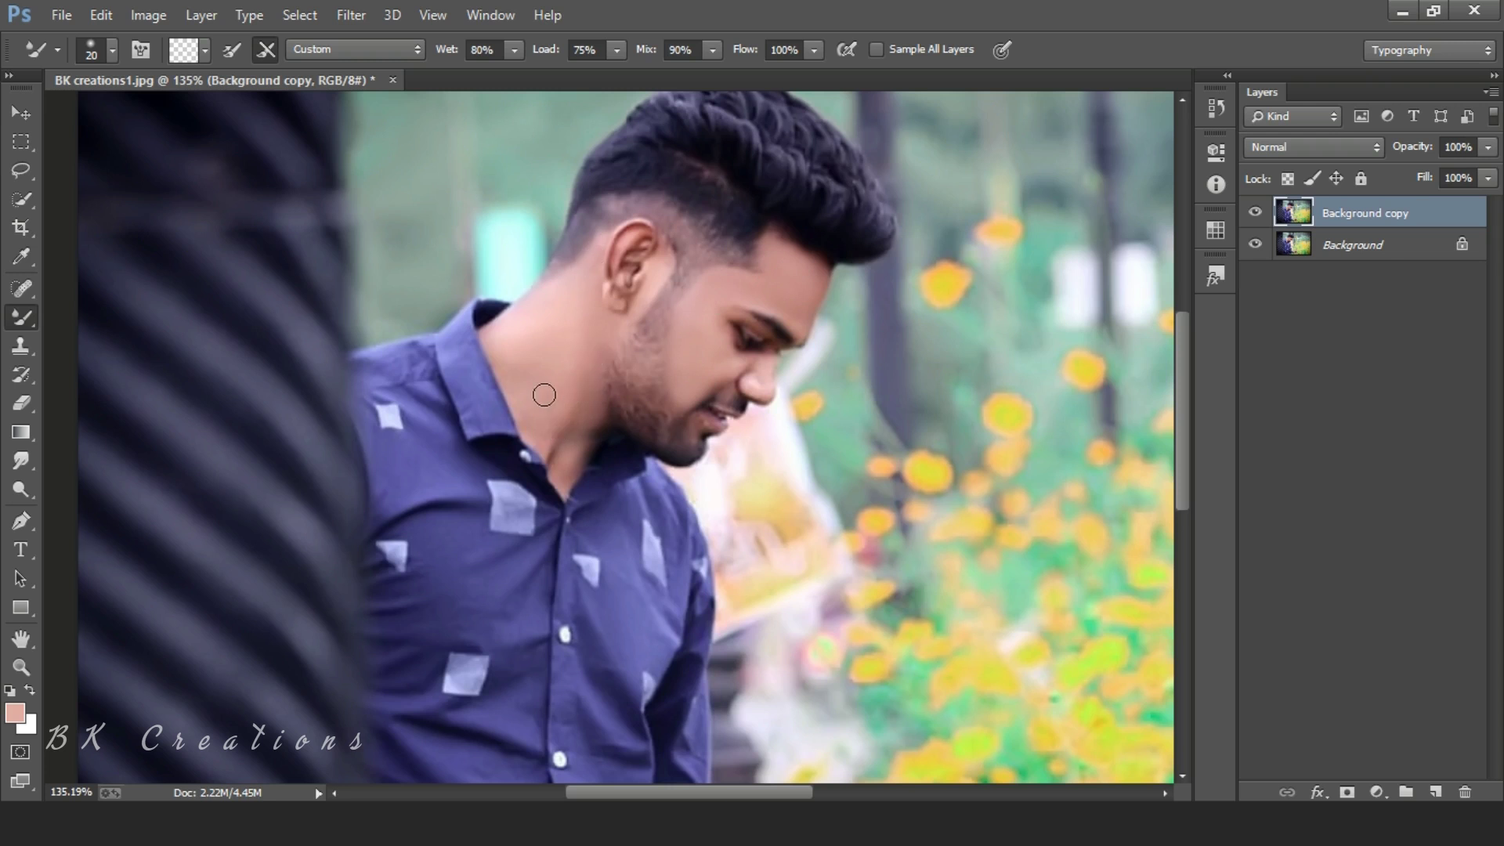
{"action": "key", "text": "bracketright"}
{"action": "key", "text": "bracketleft"}
{"action": "key", "text": "bracketleft"}
{"action": "key", "text": "bracketleft"}
View the whole photo and hide the Background copy layer to compare the retouching with the original.
{"action": "key", "text": "z"}
{"action": "left_click_drag", "start_coordinate": [705, 333], "coordinate": [650, 337]}
{"action": "left_click", "coordinate": [1255, 212]}
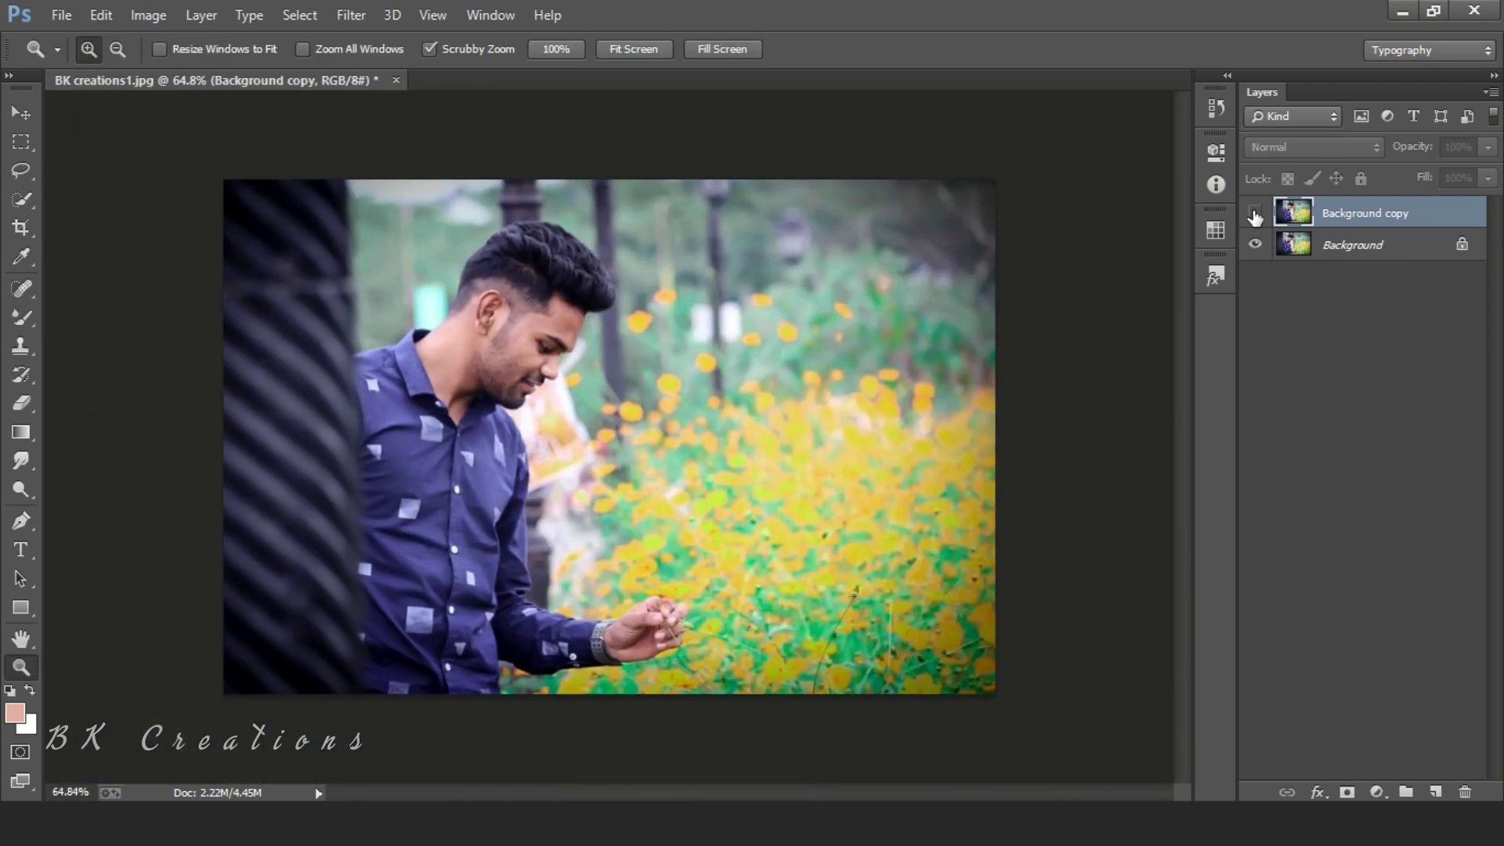
Show the Background copy layer again and merge the visible layers.
{"action": "left_click", "coordinate": [1256, 212]}
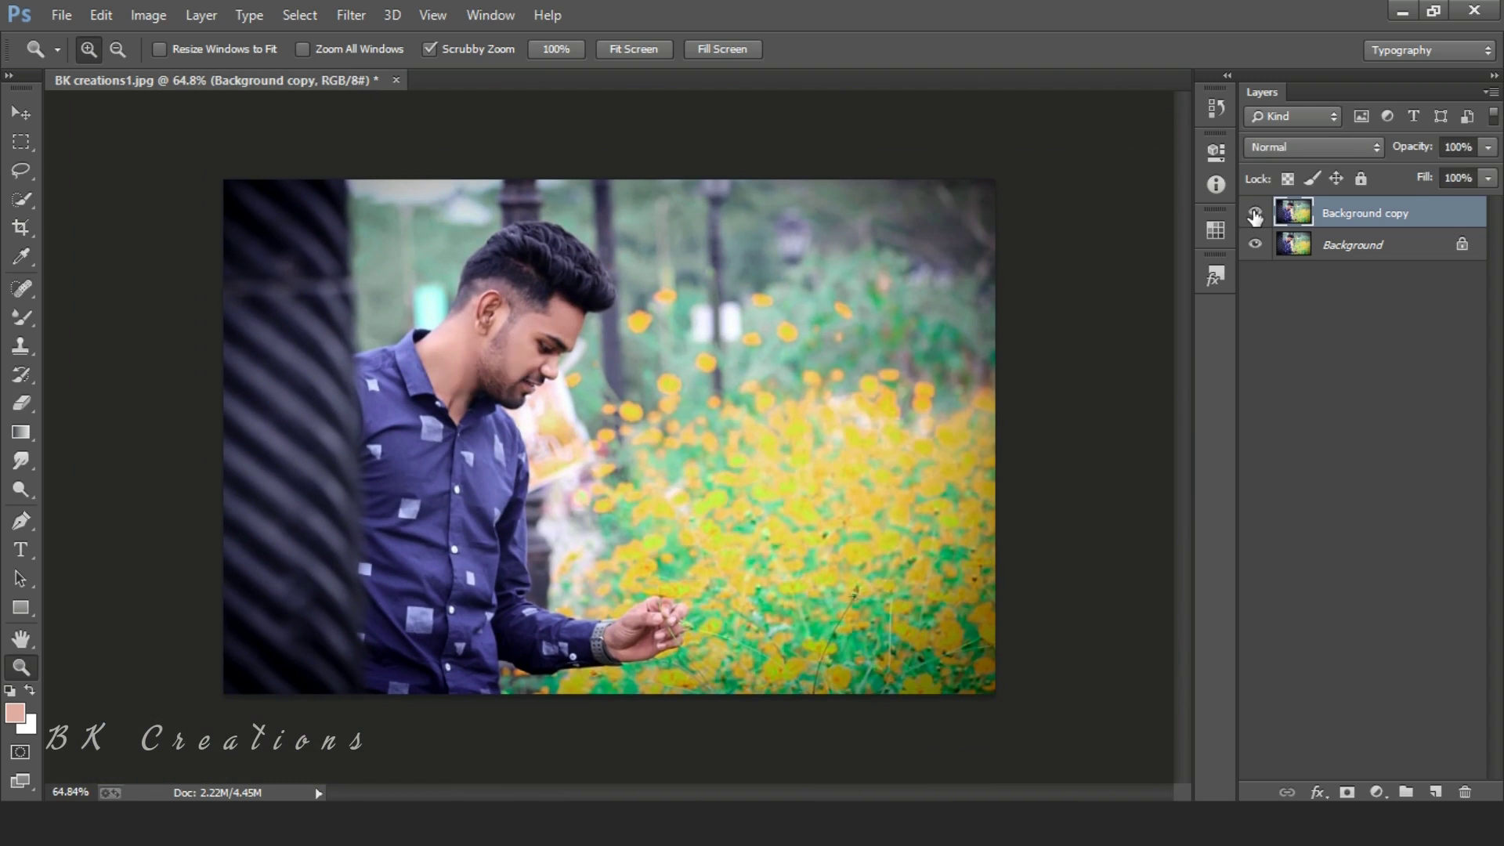
{"action": "left_click", "coordinate": [1355, 251], "text": "shift"}
{"action": "right_click", "coordinate": [1356, 253]}
{"action": "left_click", "coordinate": [1316, 412]}
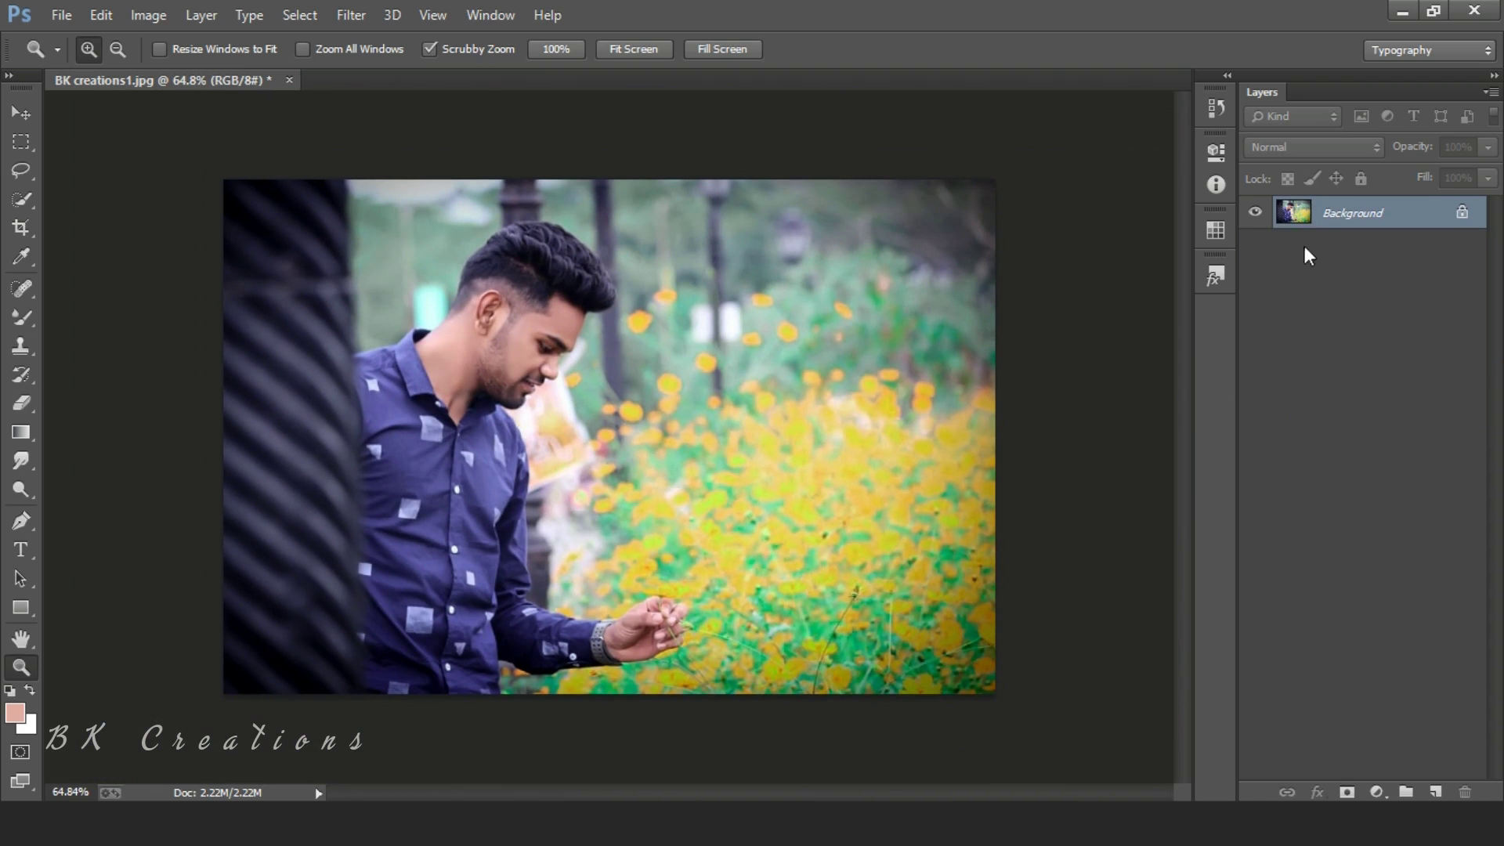
Smooth the skin with the Imagenomic Portraiture filter using its Default preset.
{"action": "left_click", "coordinate": [364, 15]}
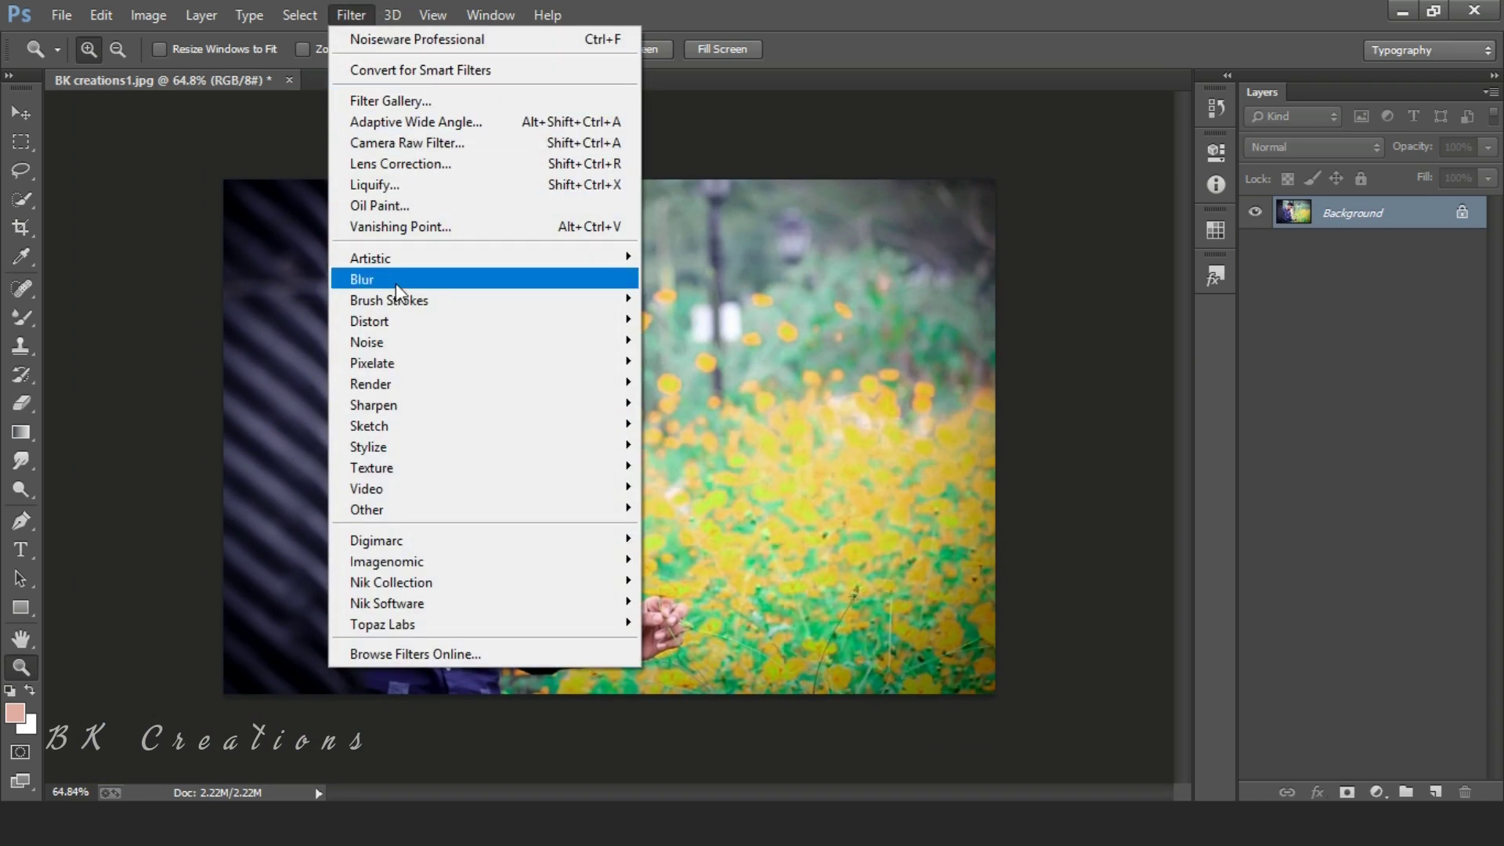
{"action": "mouse_move", "coordinate": [623, 573]}
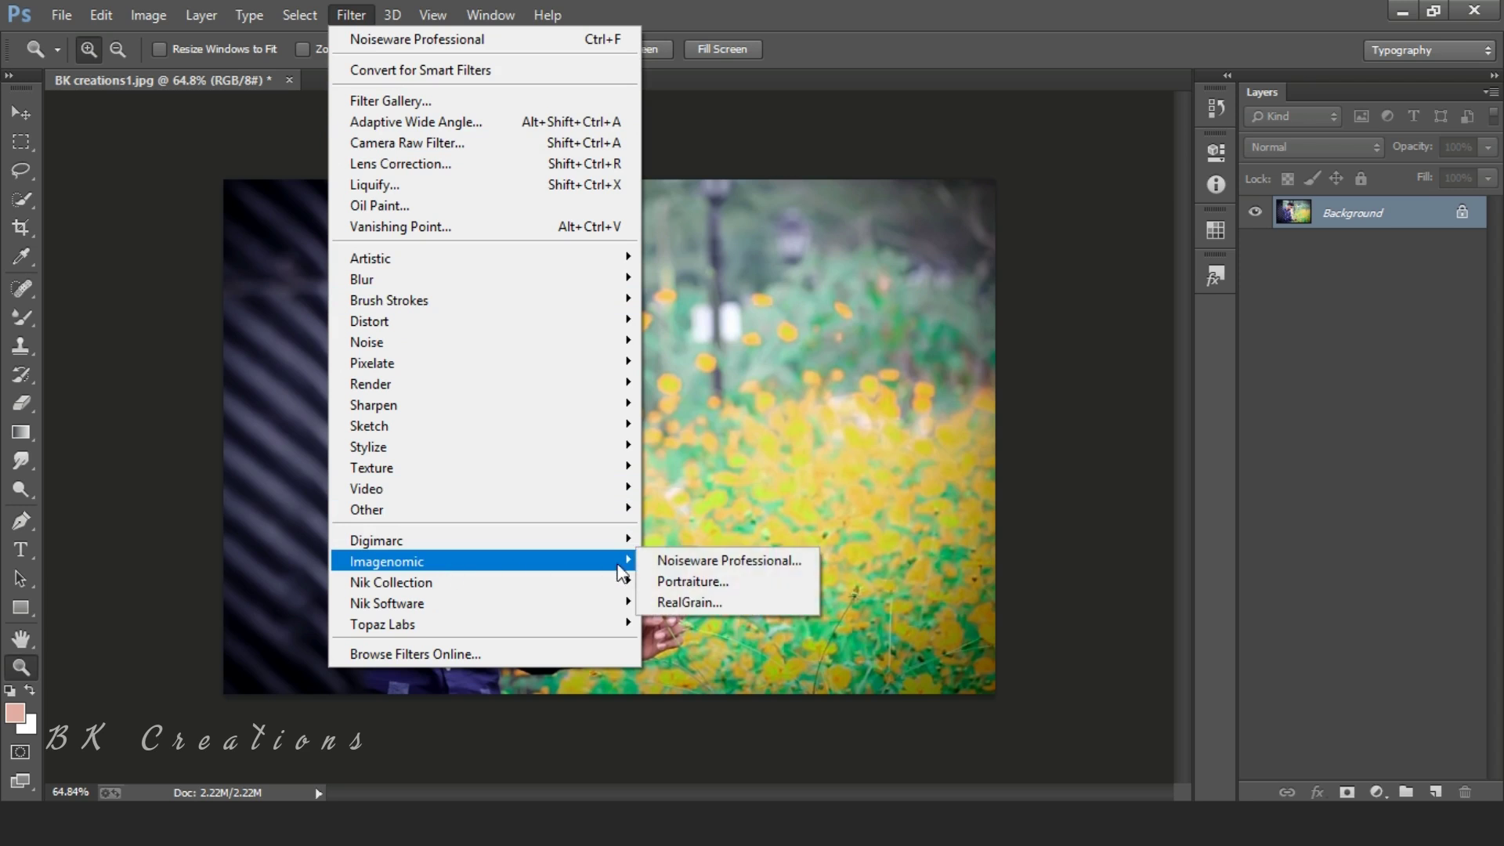
{"action": "left_click", "coordinate": [689, 580]}
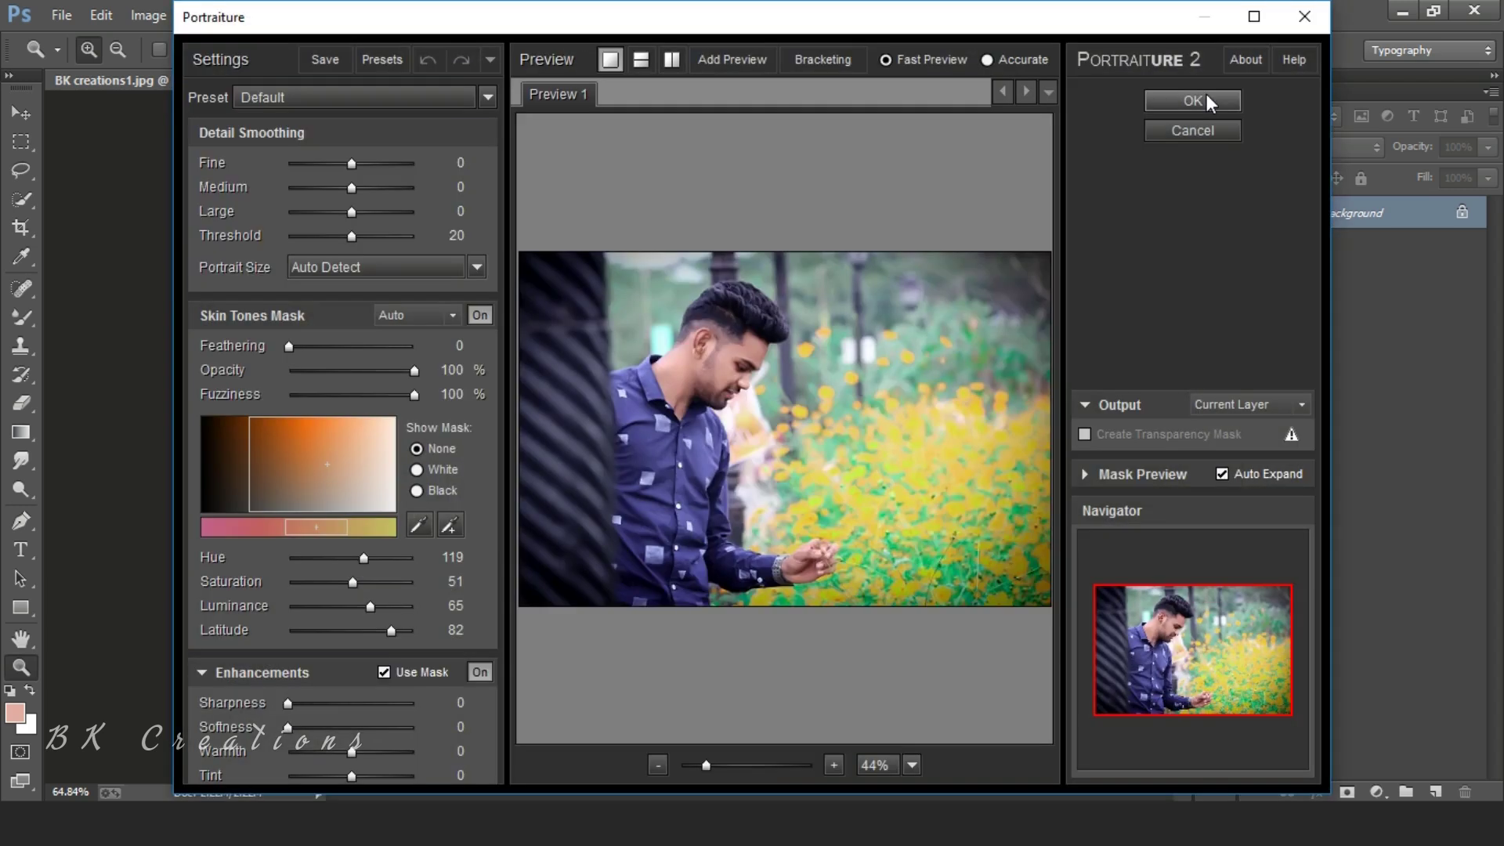
{"action": "left_click", "coordinate": [1207, 94]}
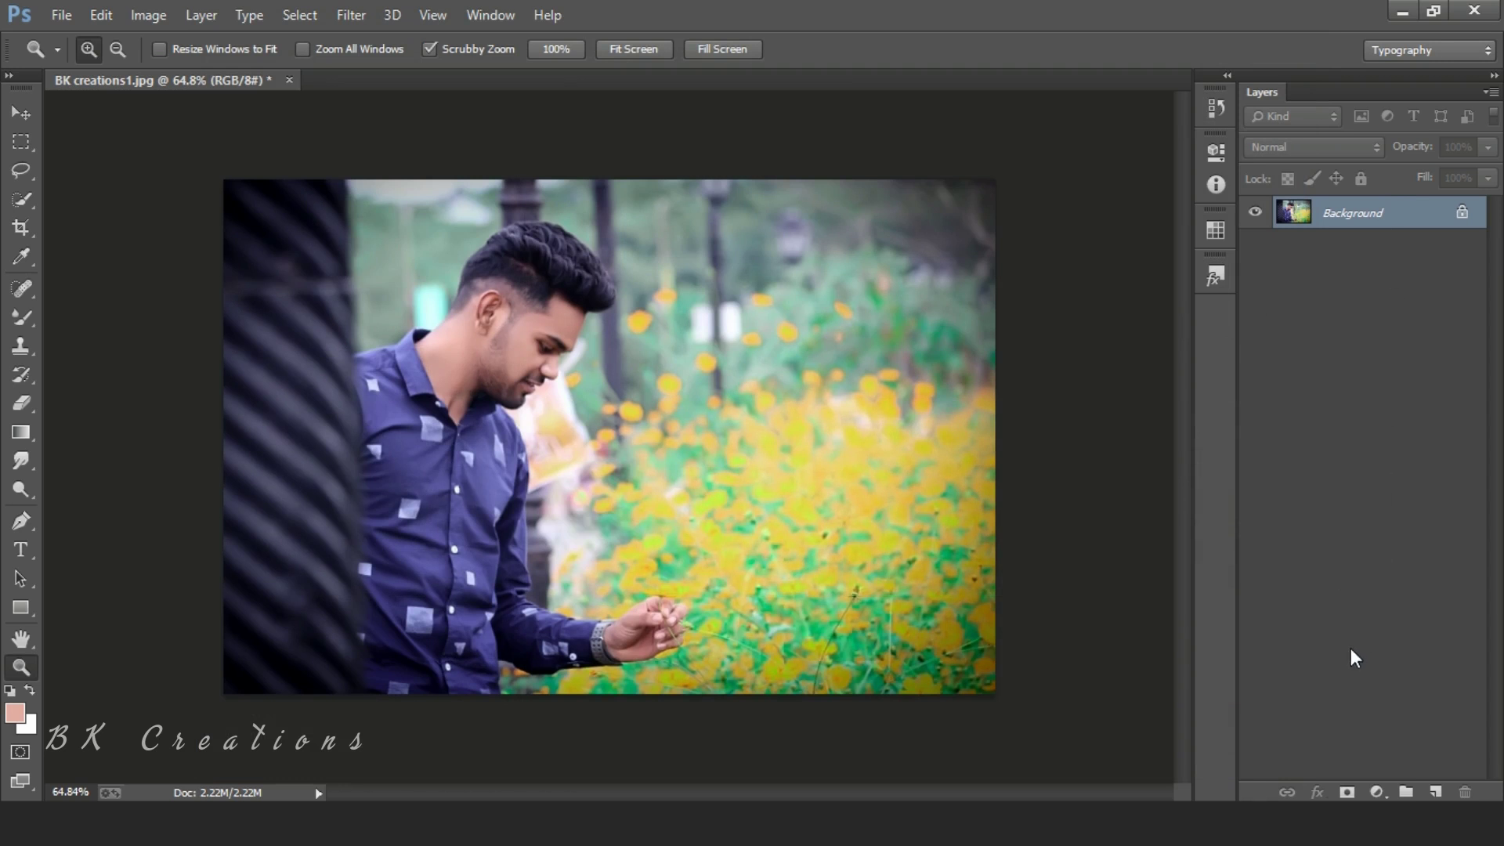
Add a Color Balance adjustment with midtones at Cyan-Red -21, Magenta-Green -11 and Yellow-Blue -18, and merge it into the photo.
{"action": "left_click", "coordinate": [1375, 792]}
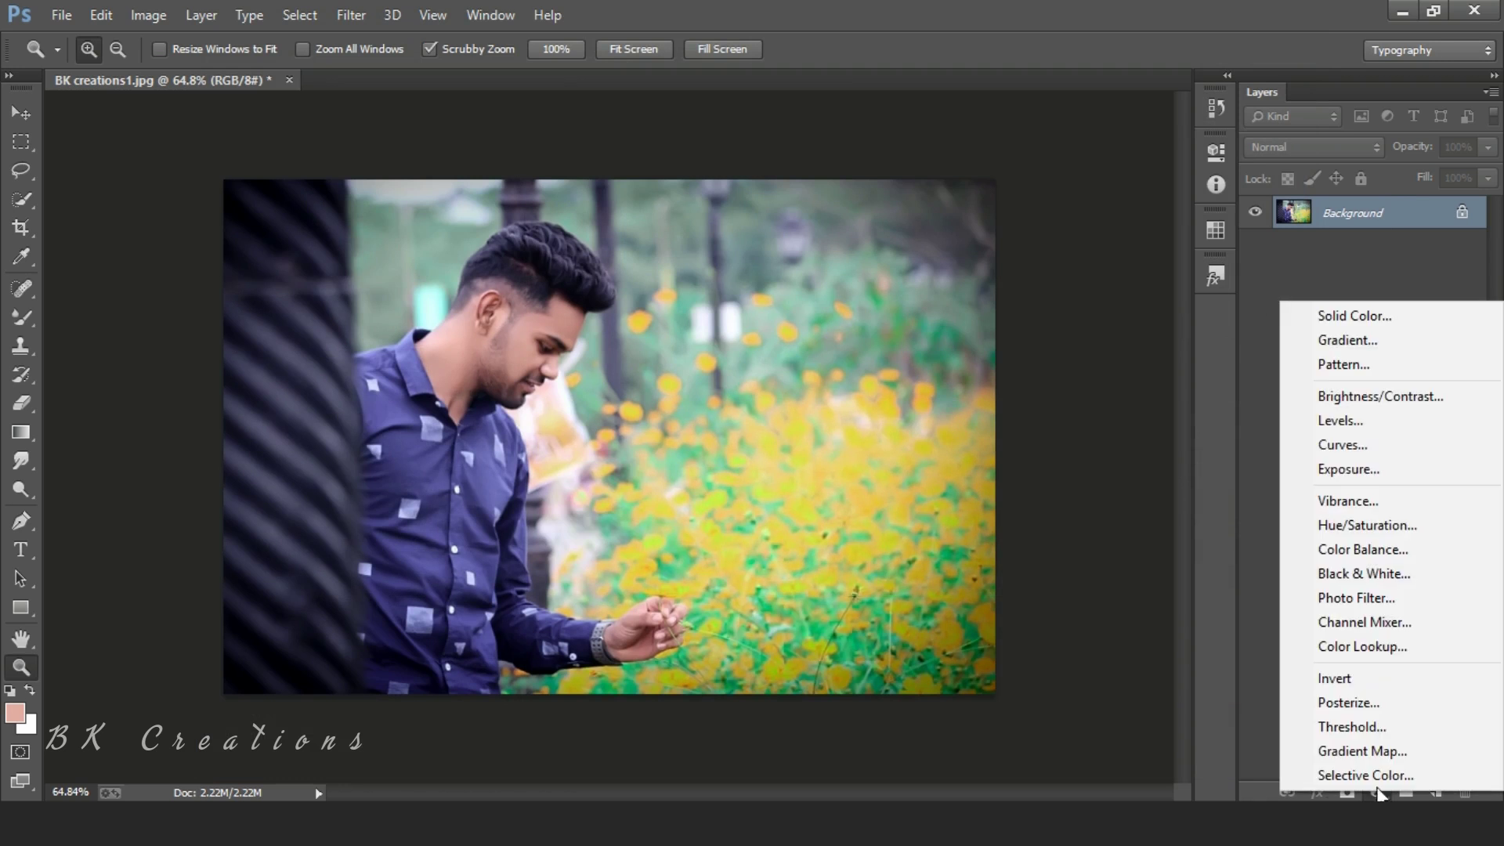
{"action": "left_click", "coordinate": [1380, 552]}
{"action": "left_click_drag", "start_coordinate": [1035, 255], "coordinate": [1026, 326]}
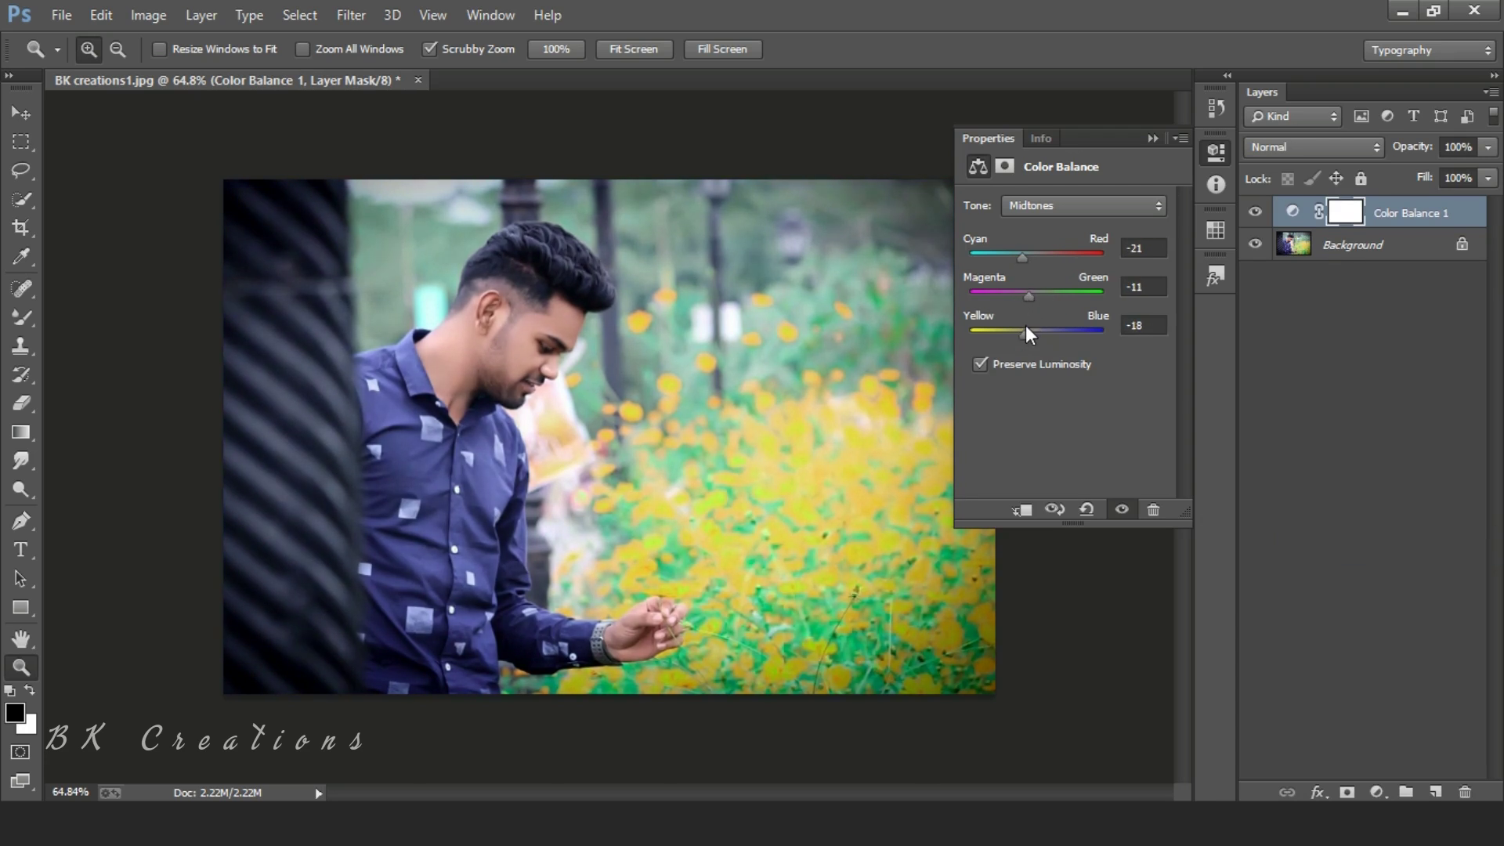
{"action": "left_click", "coordinate": [1151, 139]}
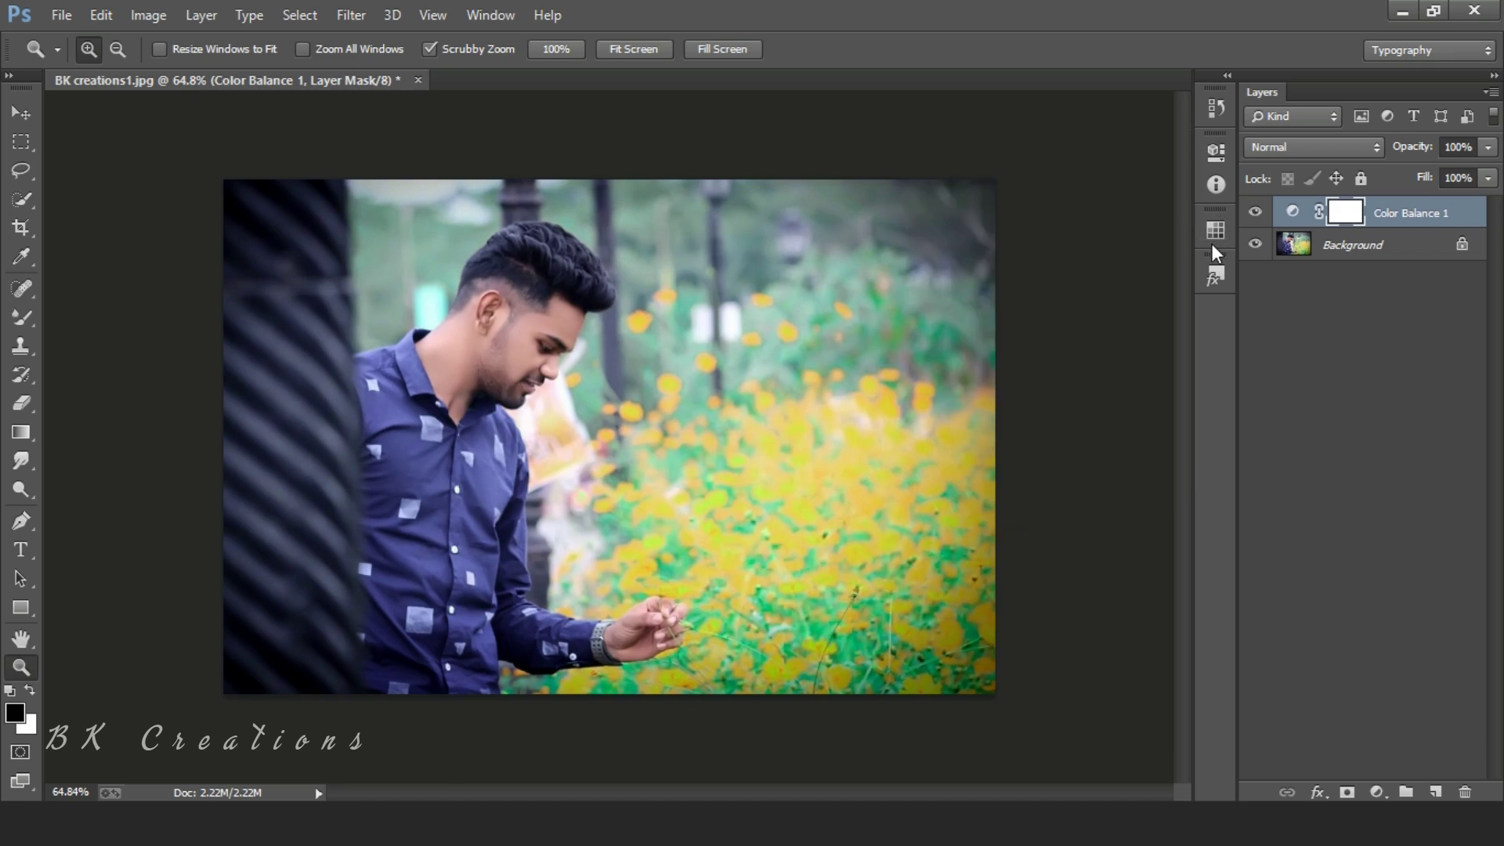
{"action": "right_click", "coordinate": [1385, 247]}
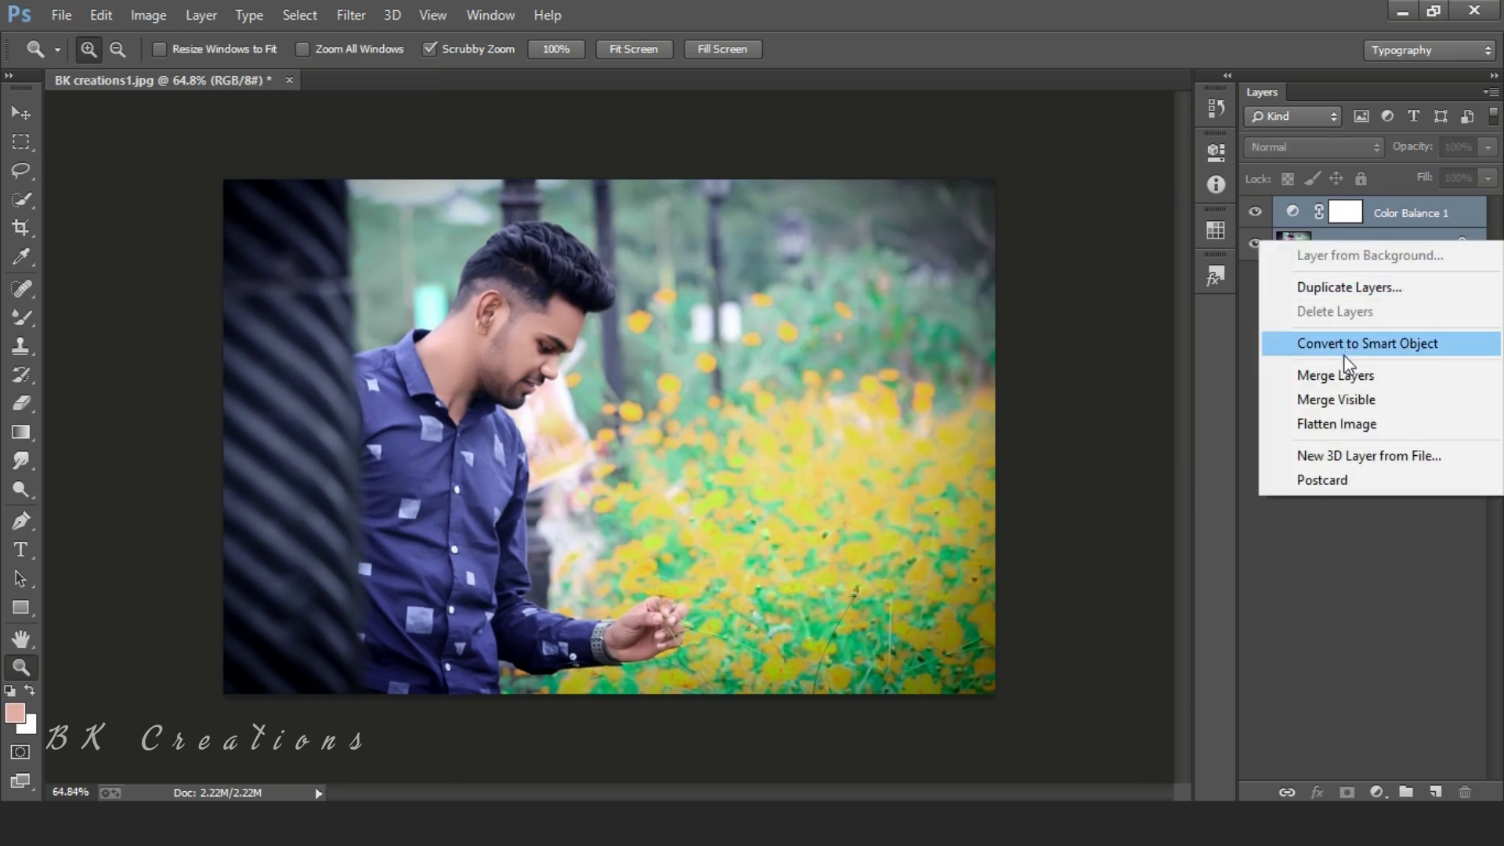
{"action": "left_click", "coordinate": [1339, 398]}
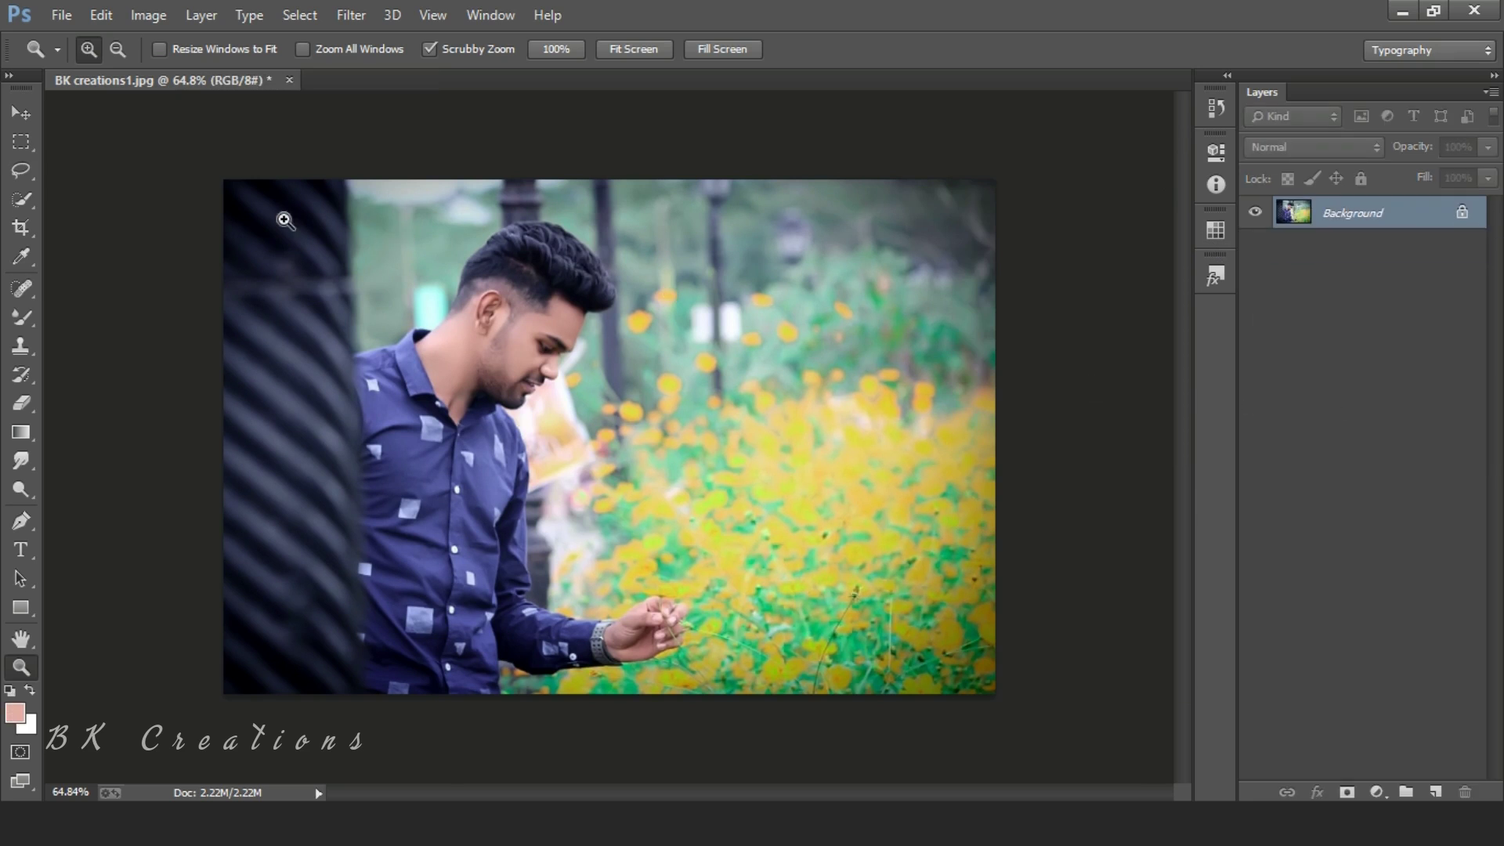
Select the man's shirt with the Quick Selection tool at brush size 25.
{"action": "left_click", "coordinate": [21, 200]}
{"action": "mouse_move", "coordinate": [376, 394]}
{"action": "left_mouse_down"}
{"action": "mouse_move", "coordinate": [403, 344]}
{"action": "mouse_move", "coordinate": [442, 408]}
{"action": "mouse_move", "coordinate": [368, 368]}
{"action": "left_mouse_up"}
{"action": "mouse_move", "coordinate": [385, 488]}
{"action": "left_mouse_down"}
{"action": "mouse_move", "coordinate": [407, 530]}
{"action": "mouse_move", "coordinate": [387, 665]}
{"action": "mouse_move", "coordinate": [377, 648]}
{"action": "mouse_move", "coordinate": [429, 614]}
{"action": "mouse_move", "coordinate": [460, 633]}
{"action": "mouse_move", "coordinate": [558, 642]}
{"action": "mouse_move", "coordinate": [507, 585]}
{"action": "mouse_move", "coordinate": [513, 528]}
{"action": "left_mouse_up"}
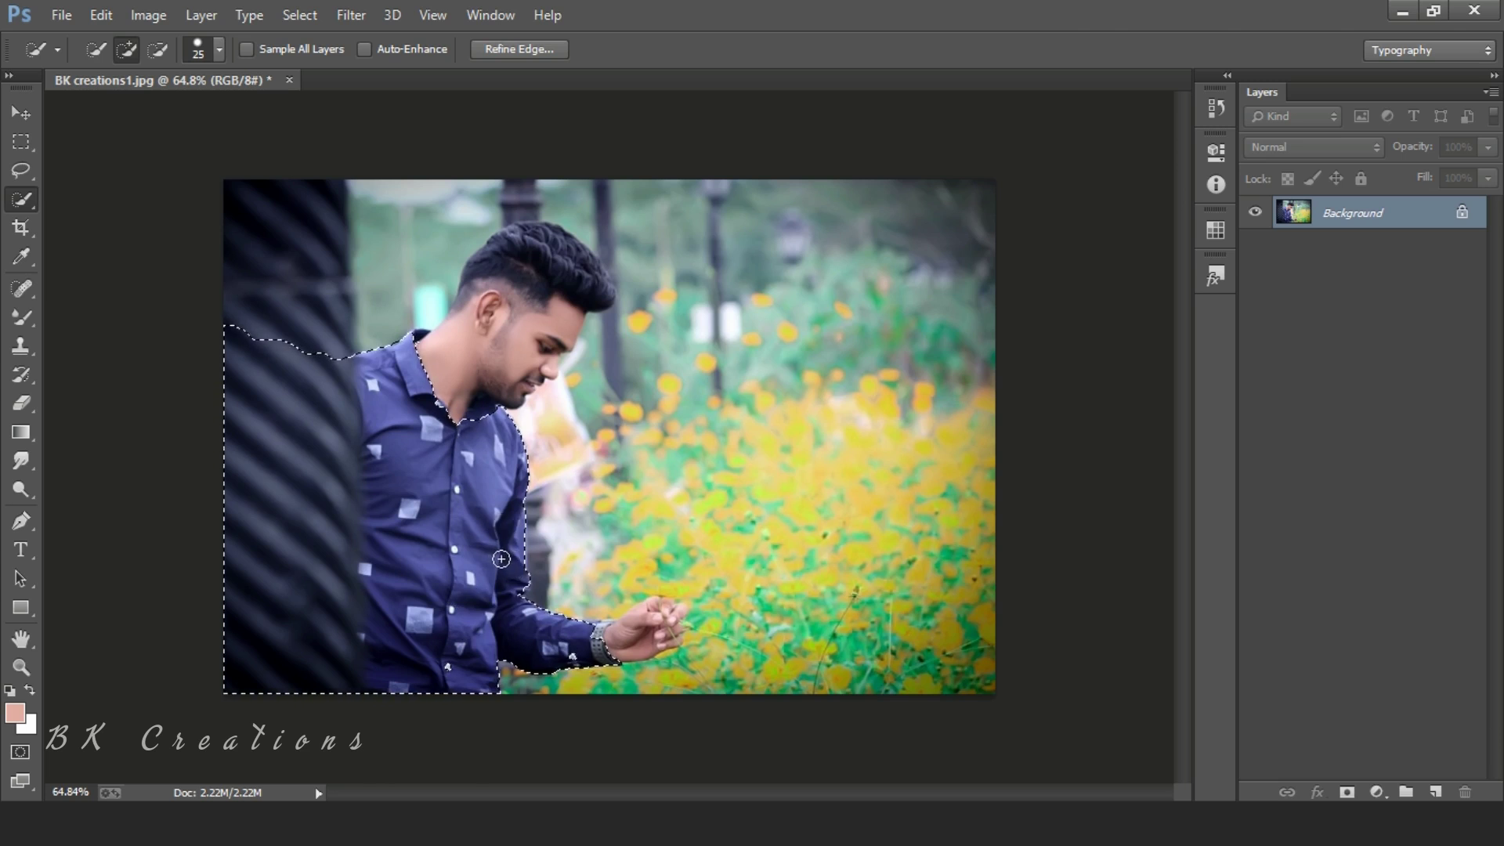
Subtract the striped dark pillar from the shirt selection and clean up its edges along the pillar, collar and watch.
{"action": "key", "text": "z"}
{"action": "left_click_drag", "start_coordinate": [511, 536], "coordinate": [530, 542]}
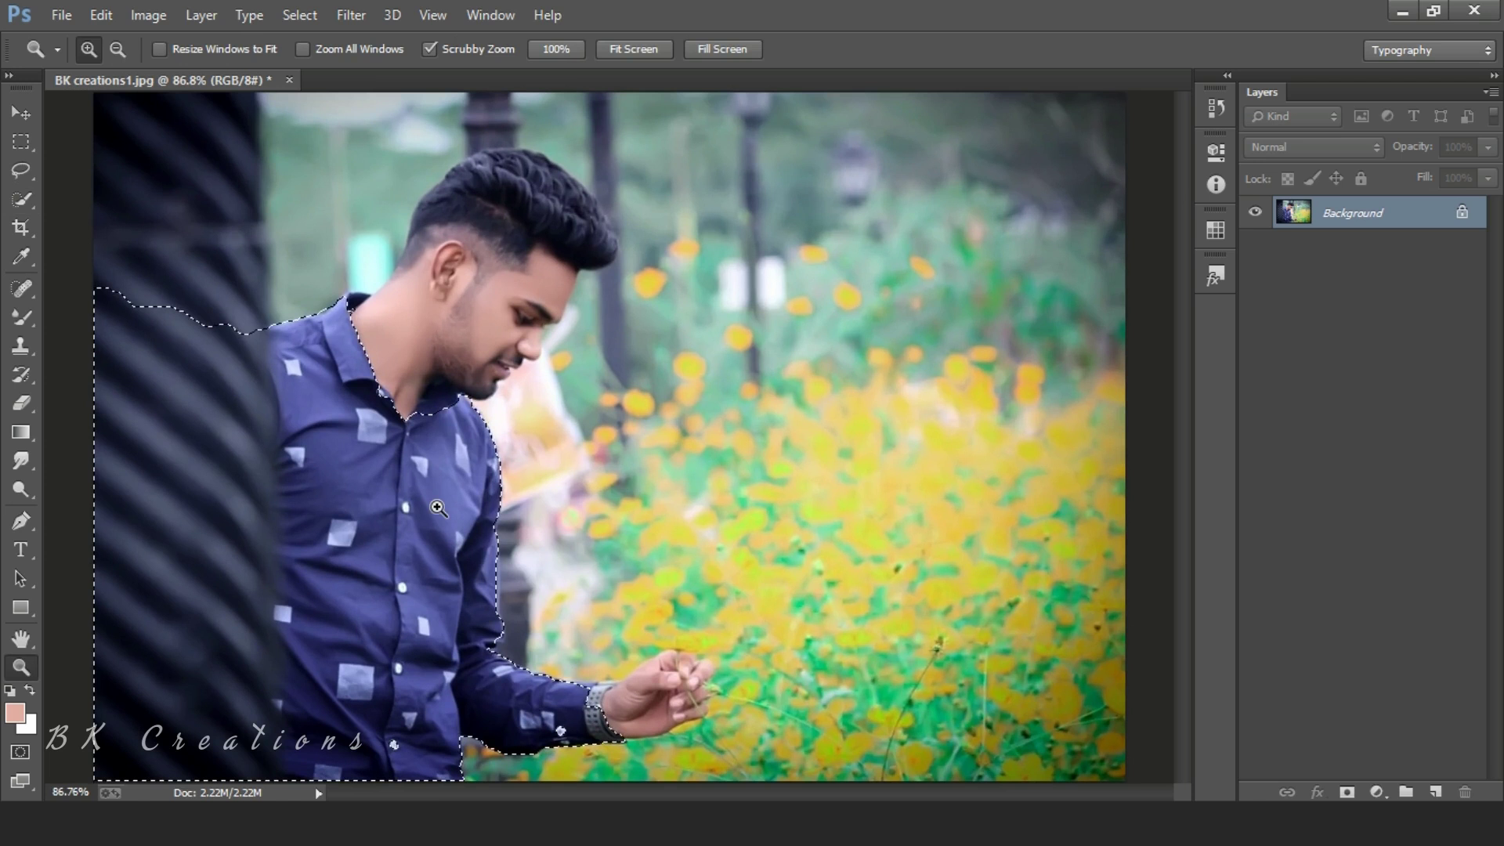
{"action": "left_click", "coordinate": [22, 200]}
{"action": "mouse_move", "coordinate": [168, 307]}
{"action": "left_mouse_down"}
{"action": "mouse_move", "coordinate": [159, 428]}
{"action": "mouse_move", "coordinate": [234, 746]}
{"action": "mouse_move", "coordinate": [254, 769]}
{"action": "mouse_move", "coordinate": [289, 681]}
{"action": "left_mouse_up"}
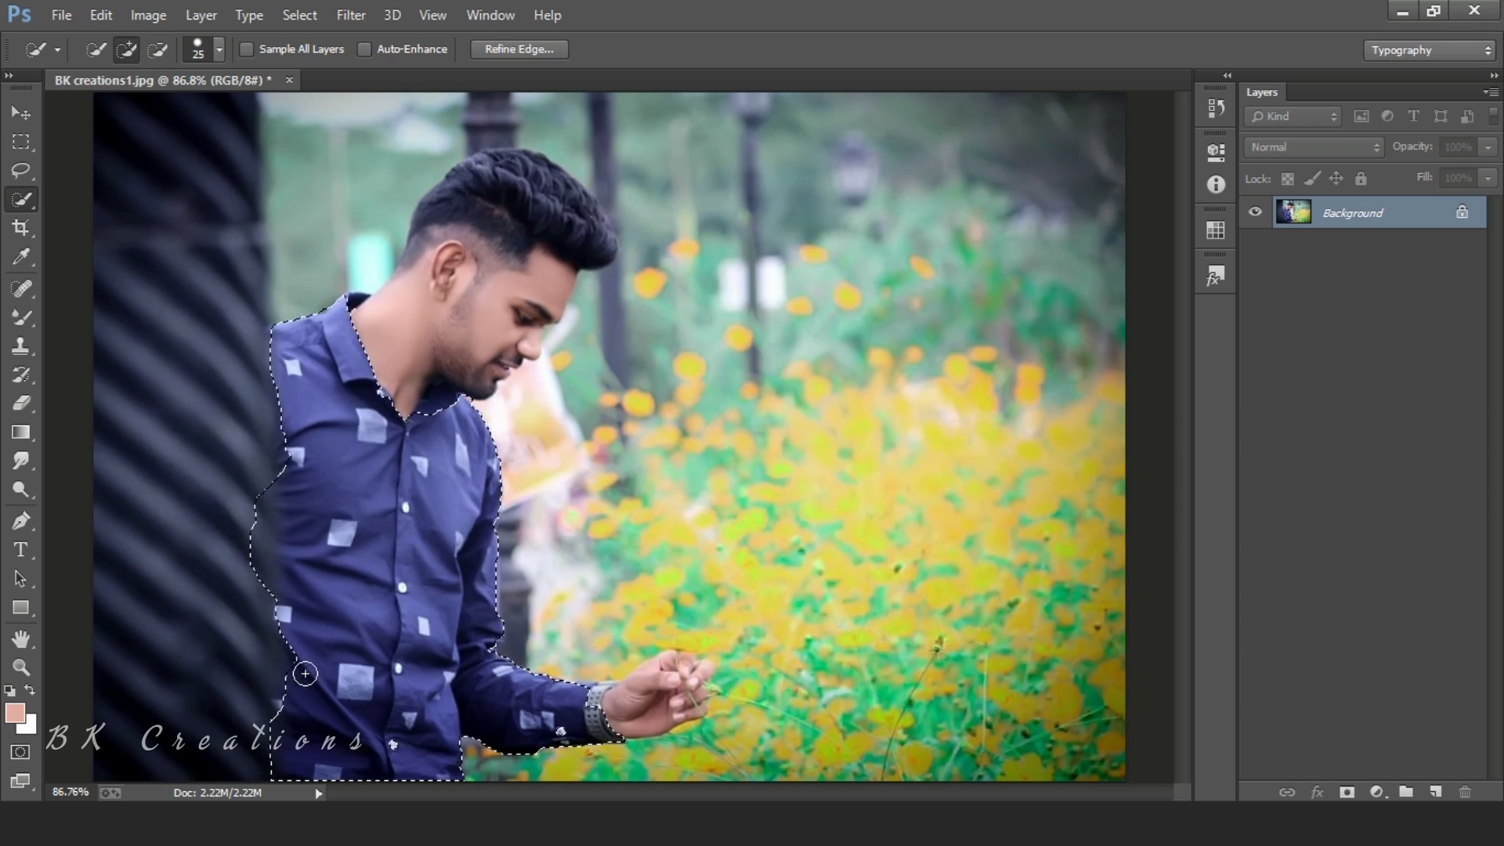
{"action": "key", "text": "alt"}
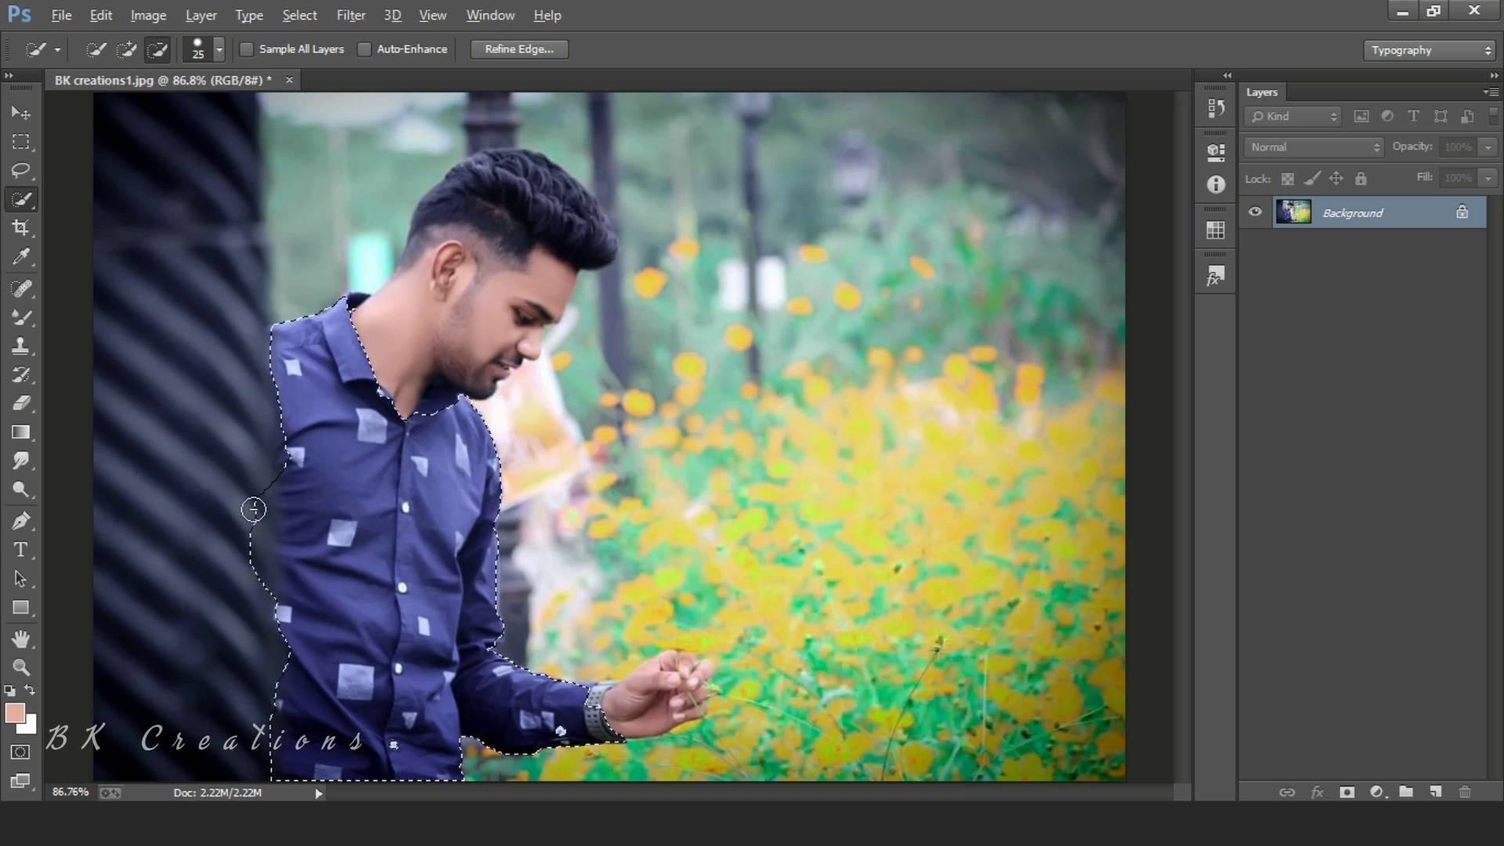
{"action": "left_click_drag", "start_coordinate": [260, 573], "coordinate": [300, 576]}
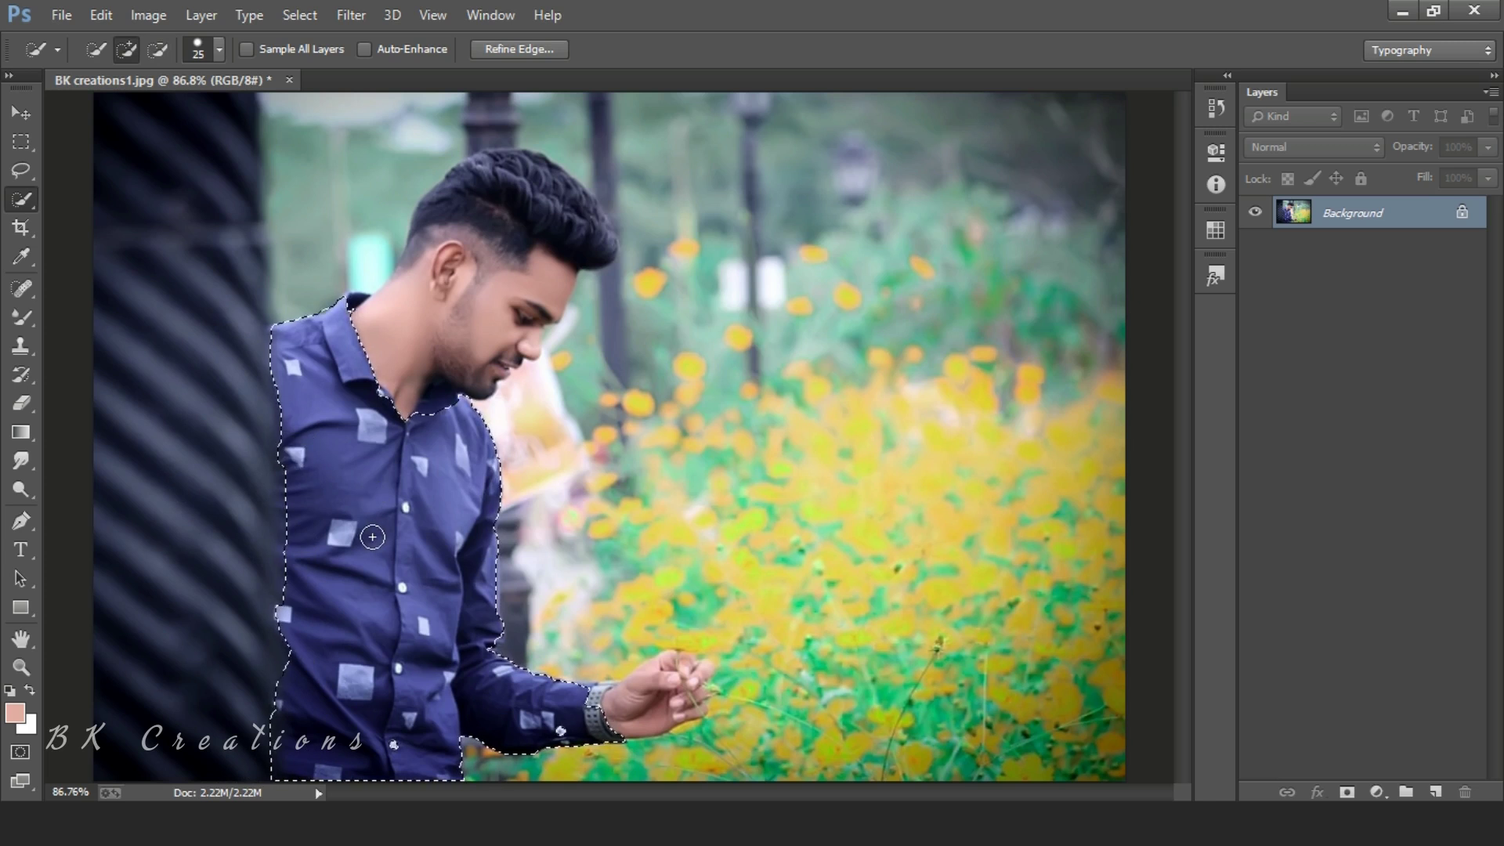
{"action": "left_click", "coordinate": [364, 312], "text": "alt"}
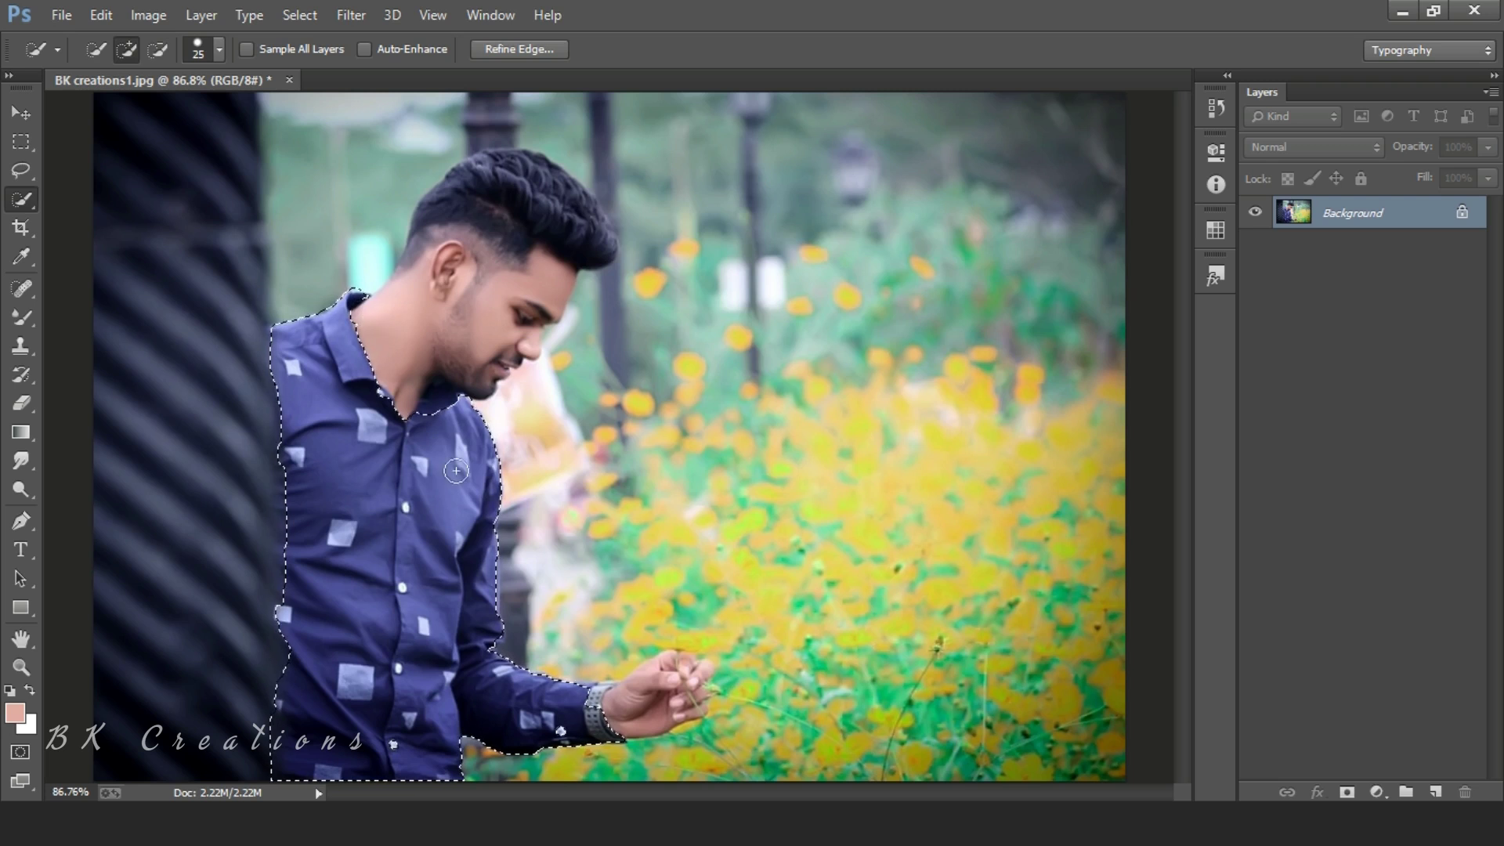
{"action": "left_click", "coordinate": [602, 709], "text": "alt"}
Add a Hue/Saturation adjustment to the selected shirt and shift its hue from blue to purple.
{"action": "left_click", "coordinate": [1376, 792]}
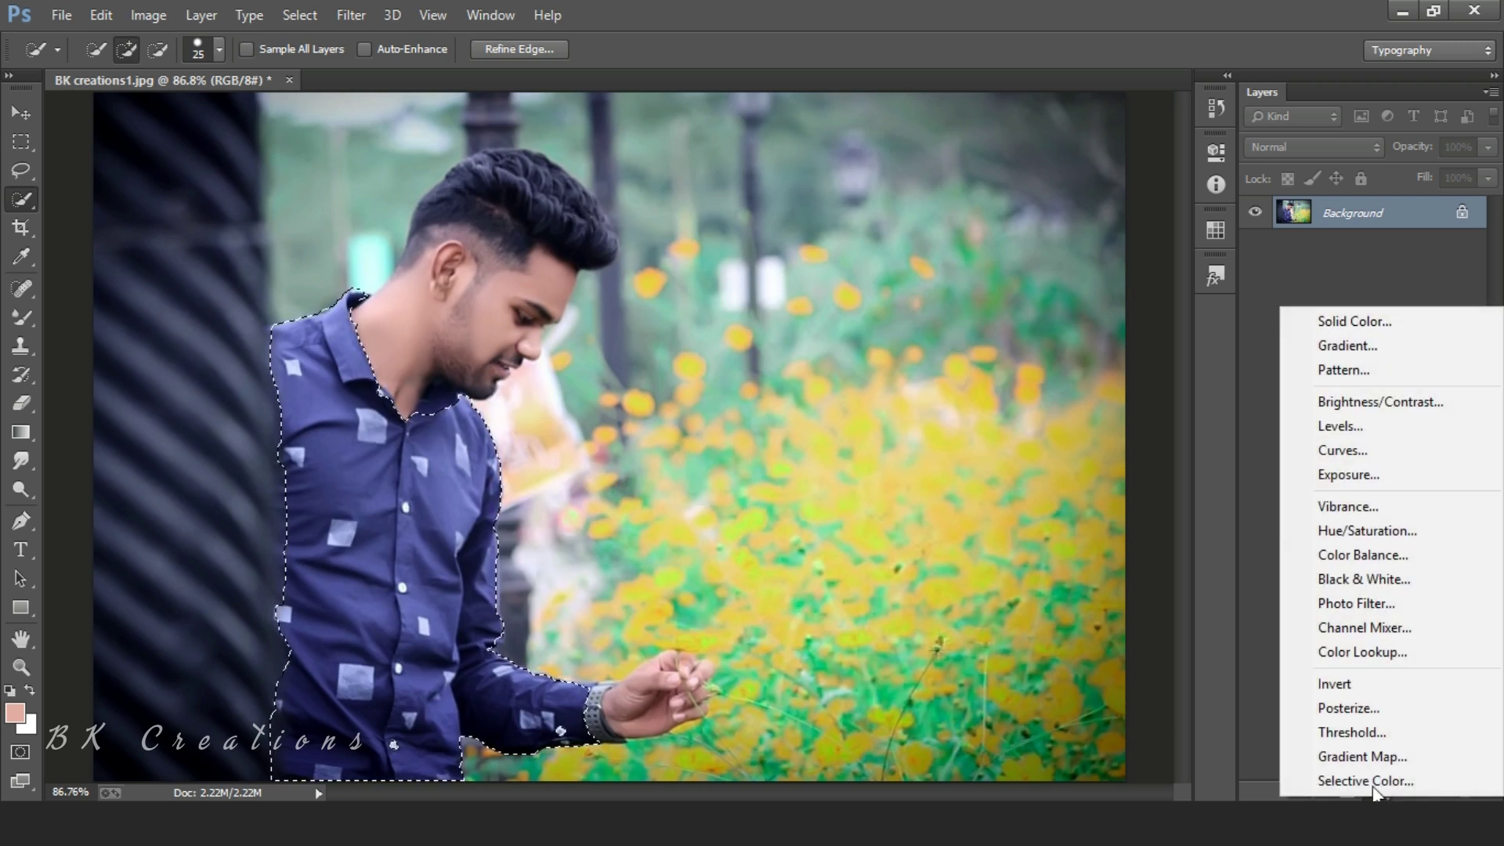
{"action": "left_click", "coordinate": [1391, 528]}
{"action": "left_click_drag", "start_coordinate": [1065, 288], "coordinate": [1120, 287]}
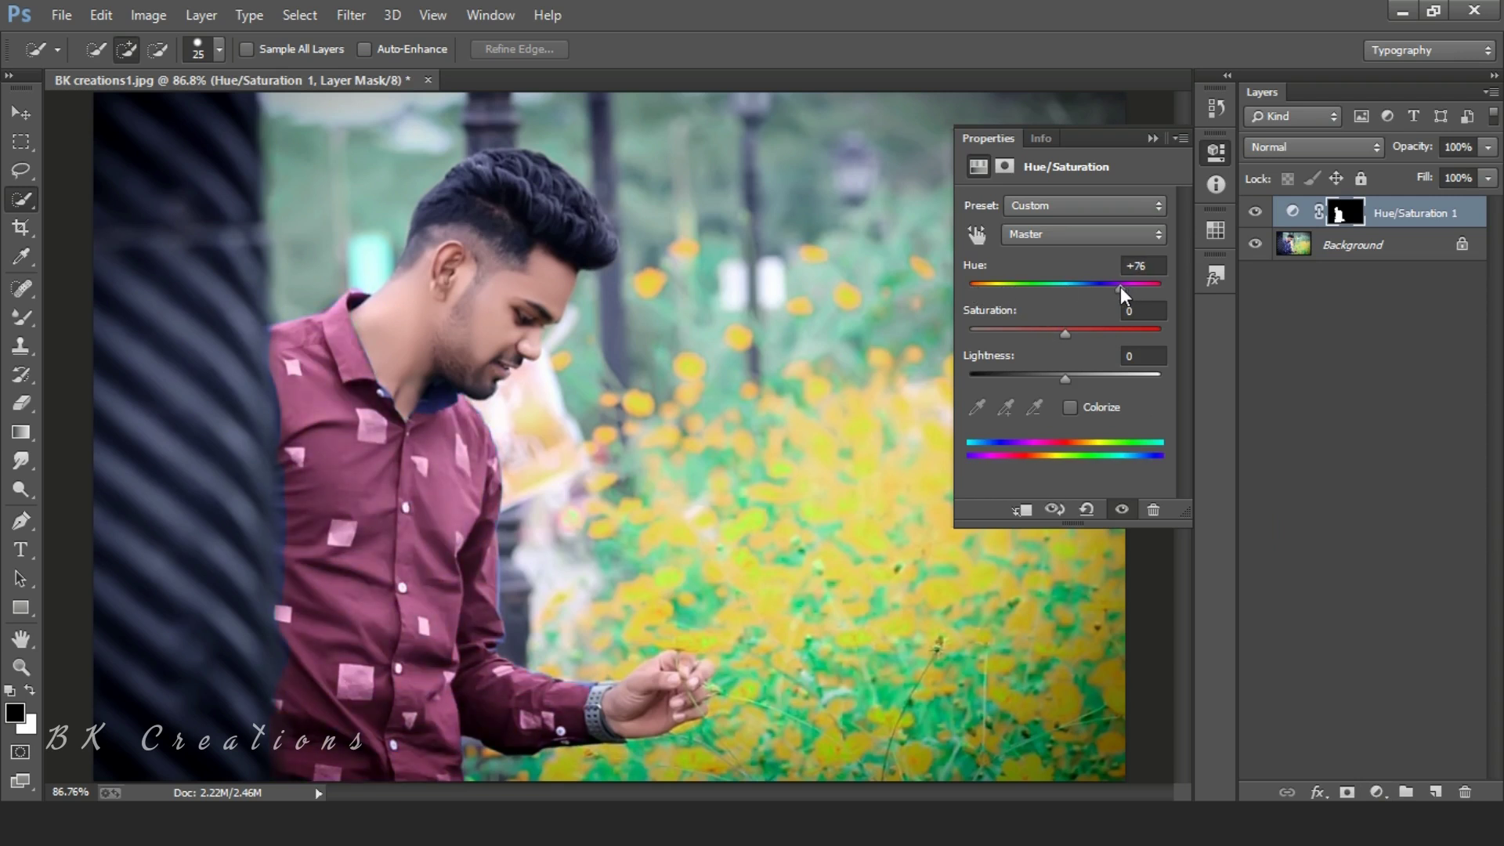
{"action": "left_click", "coordinate": [1150, 139]}
Paint white on the Hue/Saturation mask over the blue inside of the collar using the Brush at size 25 and 100% flow.
{"action": "left_click", "coordinate": [14, 714]}
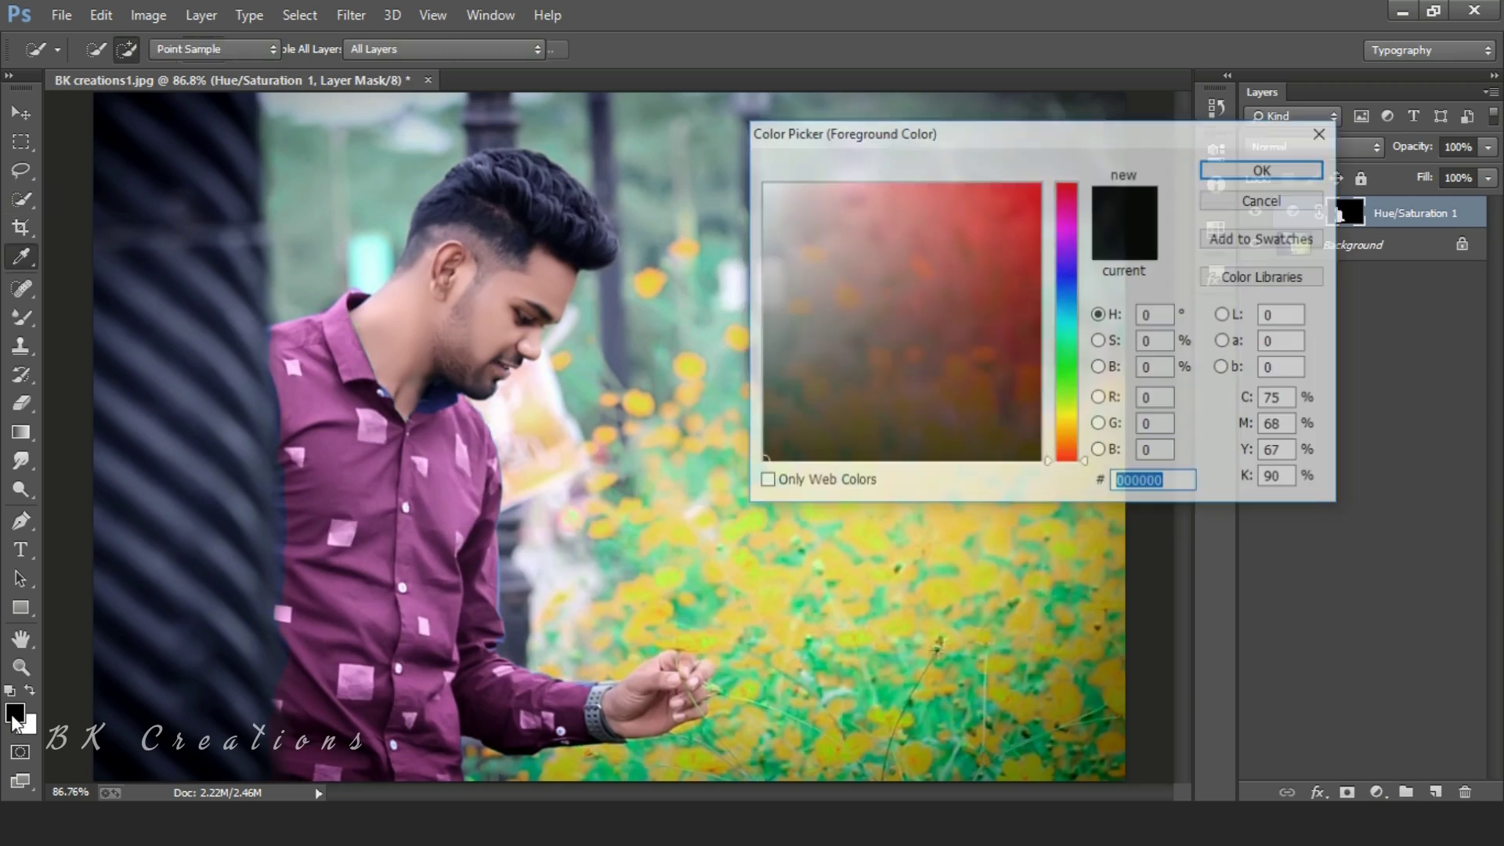
{"action": "left_click", "coordinate": [1288, 177]}
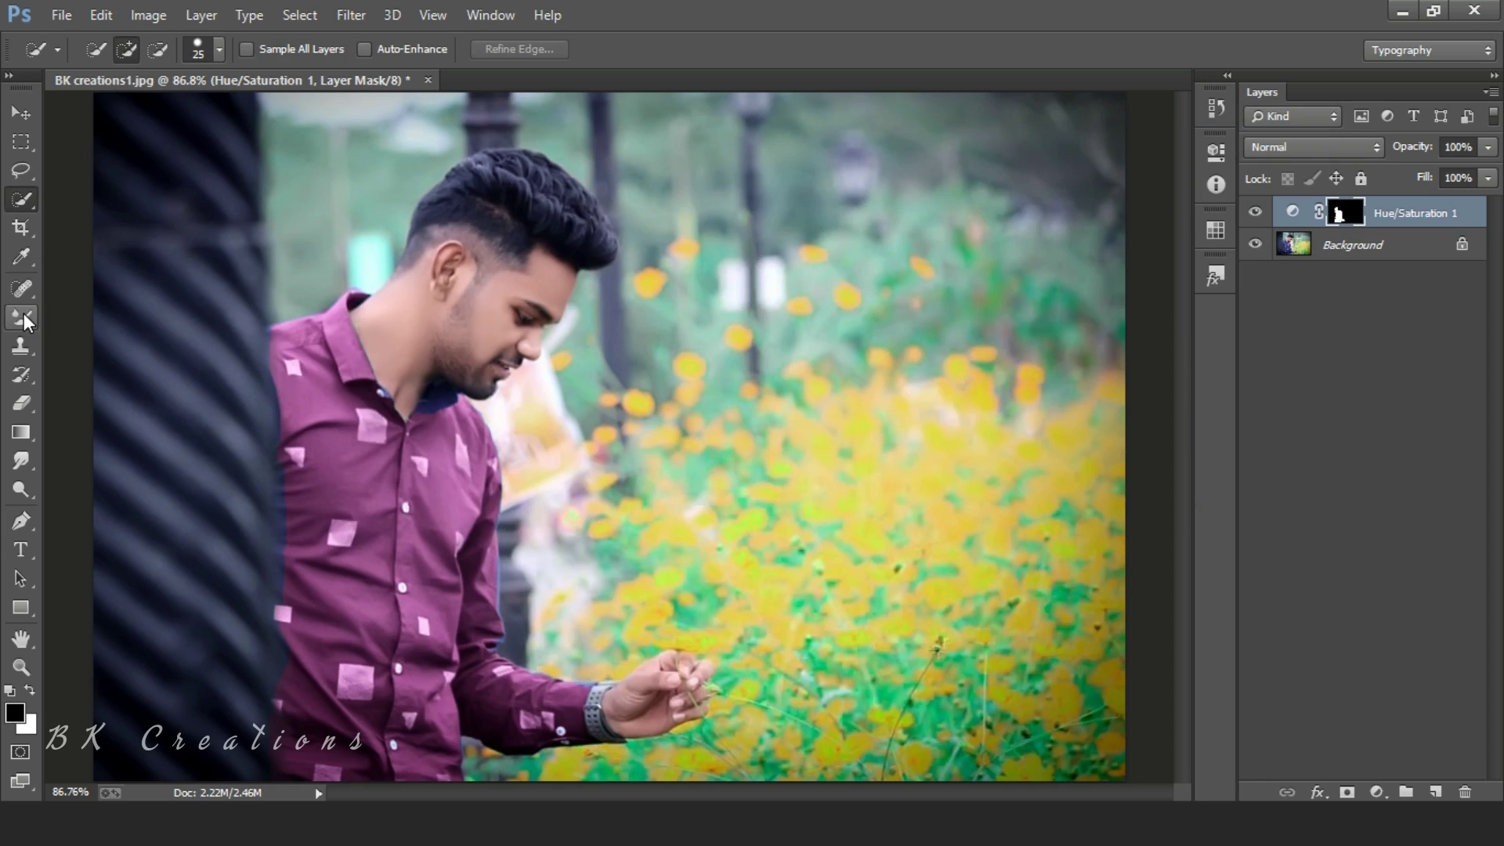
{"action": "left_click_drag", "start_coordinate": [24, 313], "coordinate": [81, 313]}
{"action": "key", "text": "x"}
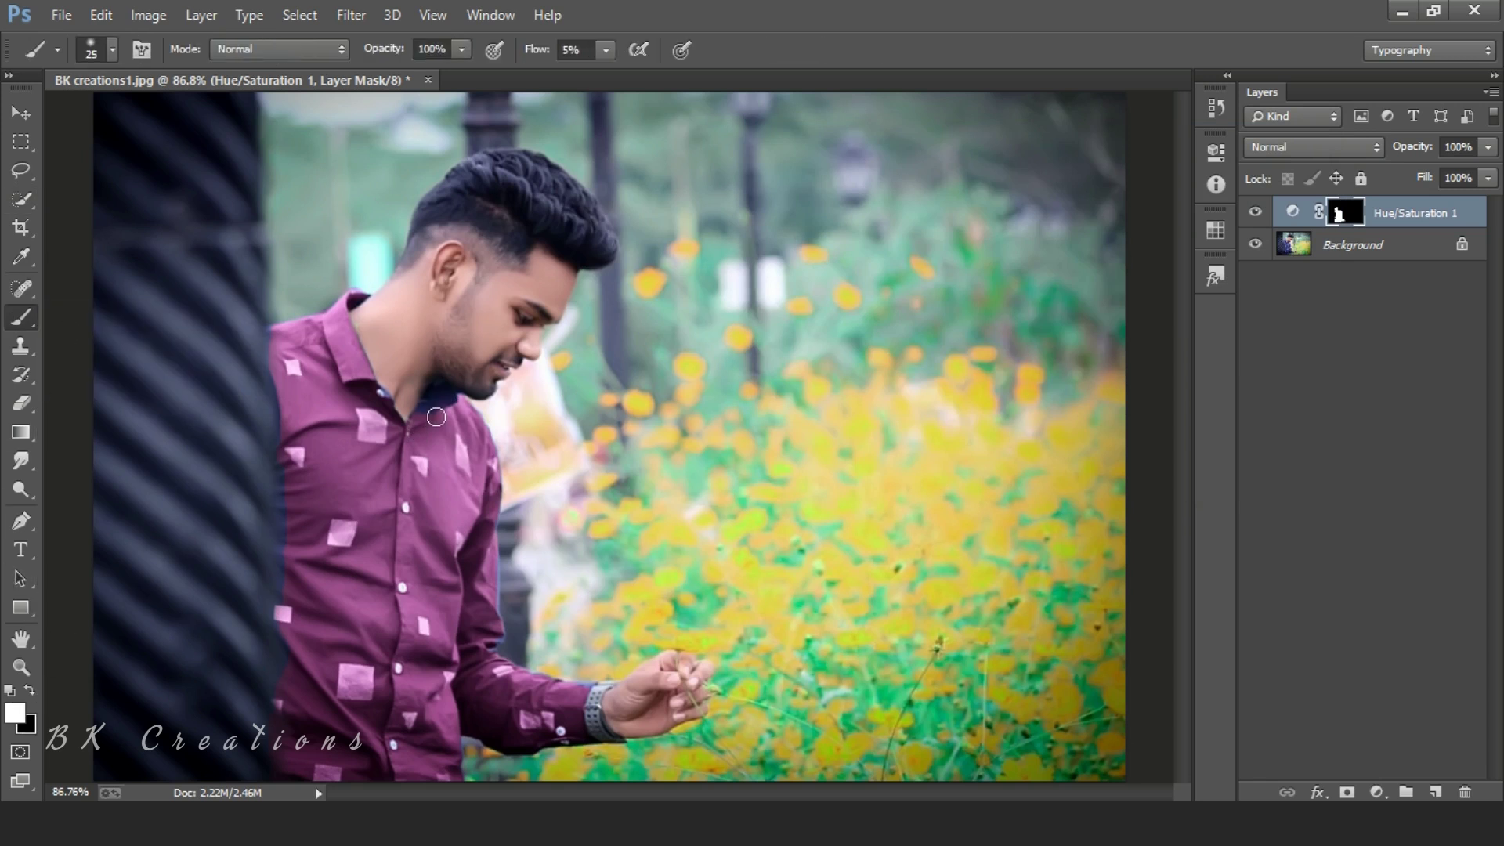
{"action": "key", "text": "z"}
{"action": "mouse_move", "coordinate": [436, 416]}
{"action": "left_mouse_down"}
{"action": "mouse_move", "coordinate": [474, 462]}
{"action": "mouse_move", "coordinate": [478, 450]}
{"action": "left_mouse_up"}
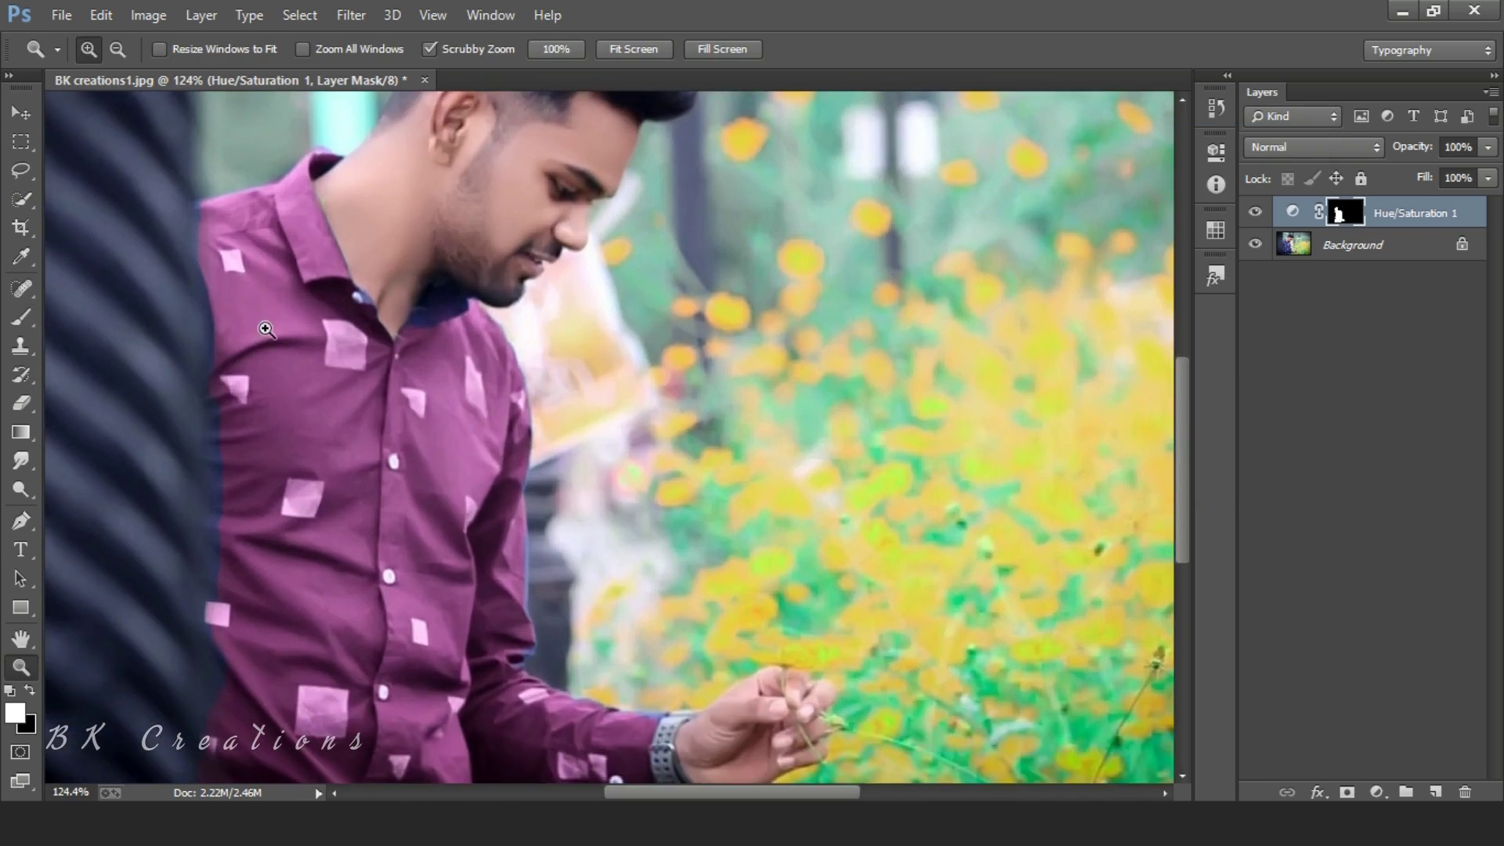
{"action": "left_click", "coordinate": [32, 326]}
{"action": "left_click_drag", "start_coordinate": [538, 49], "coordinate": [690, 50]}
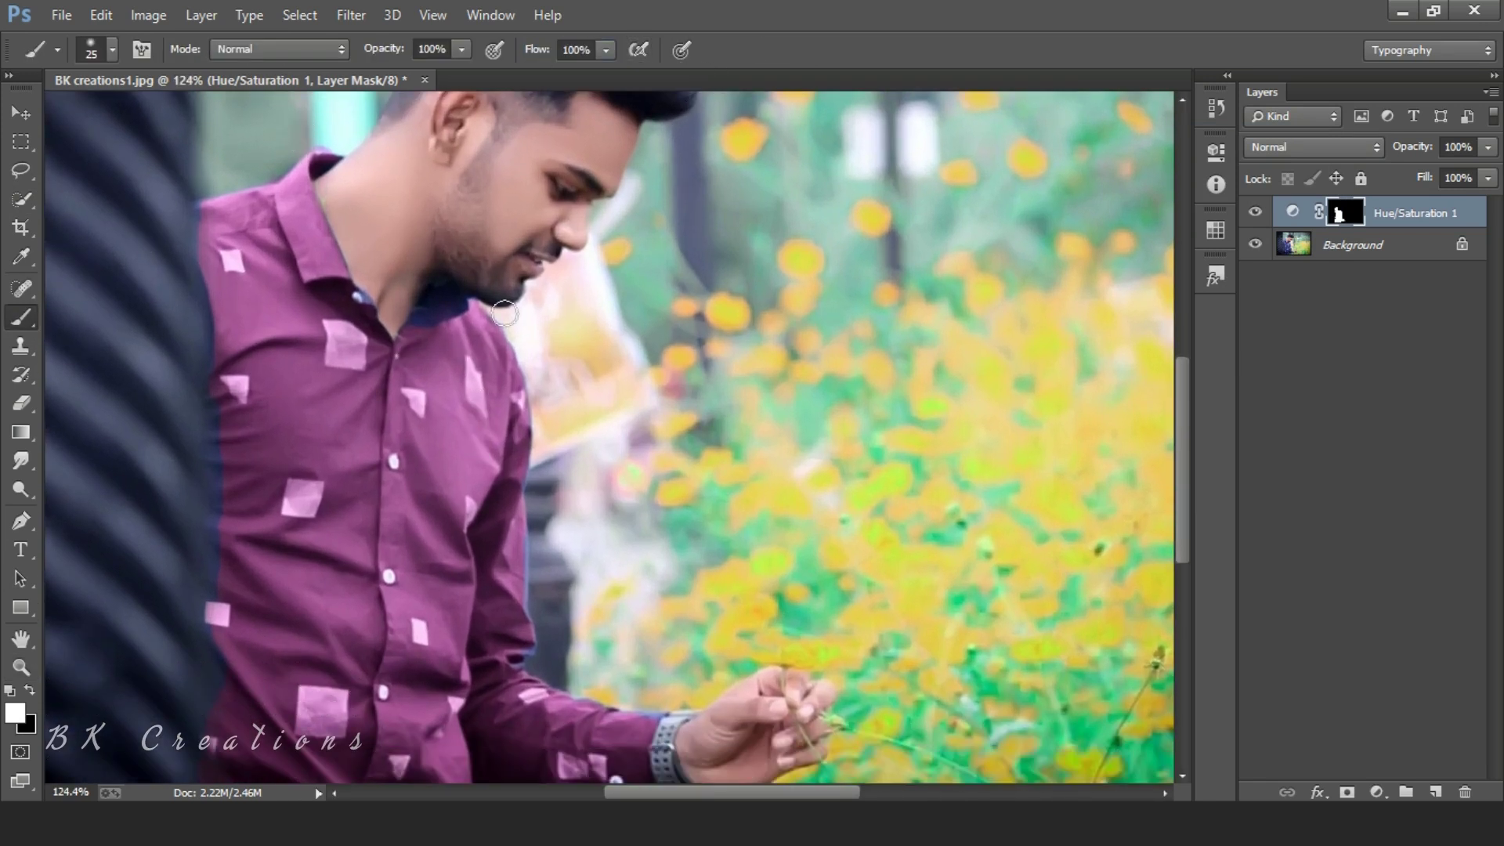
{"action": "mouse_move", "coordinate": [432, 316]}
{"action": "left_mouse_down"}
{"action": "mouse_move", "coordinate": [448, 306]}
{"action": "mouse_move", "coordinate": [381, 325]}
{"action": "mouse_move", "coordinate": [346, 299]}
{"action": "mouse_move", "coordinate": [309, 213]}
{"action": "mouse_move", "coordinate": [207, 214]}
{"action": "mouse_move", "coordinate": [232, 432]}
{"action": "left_mouse_up"}
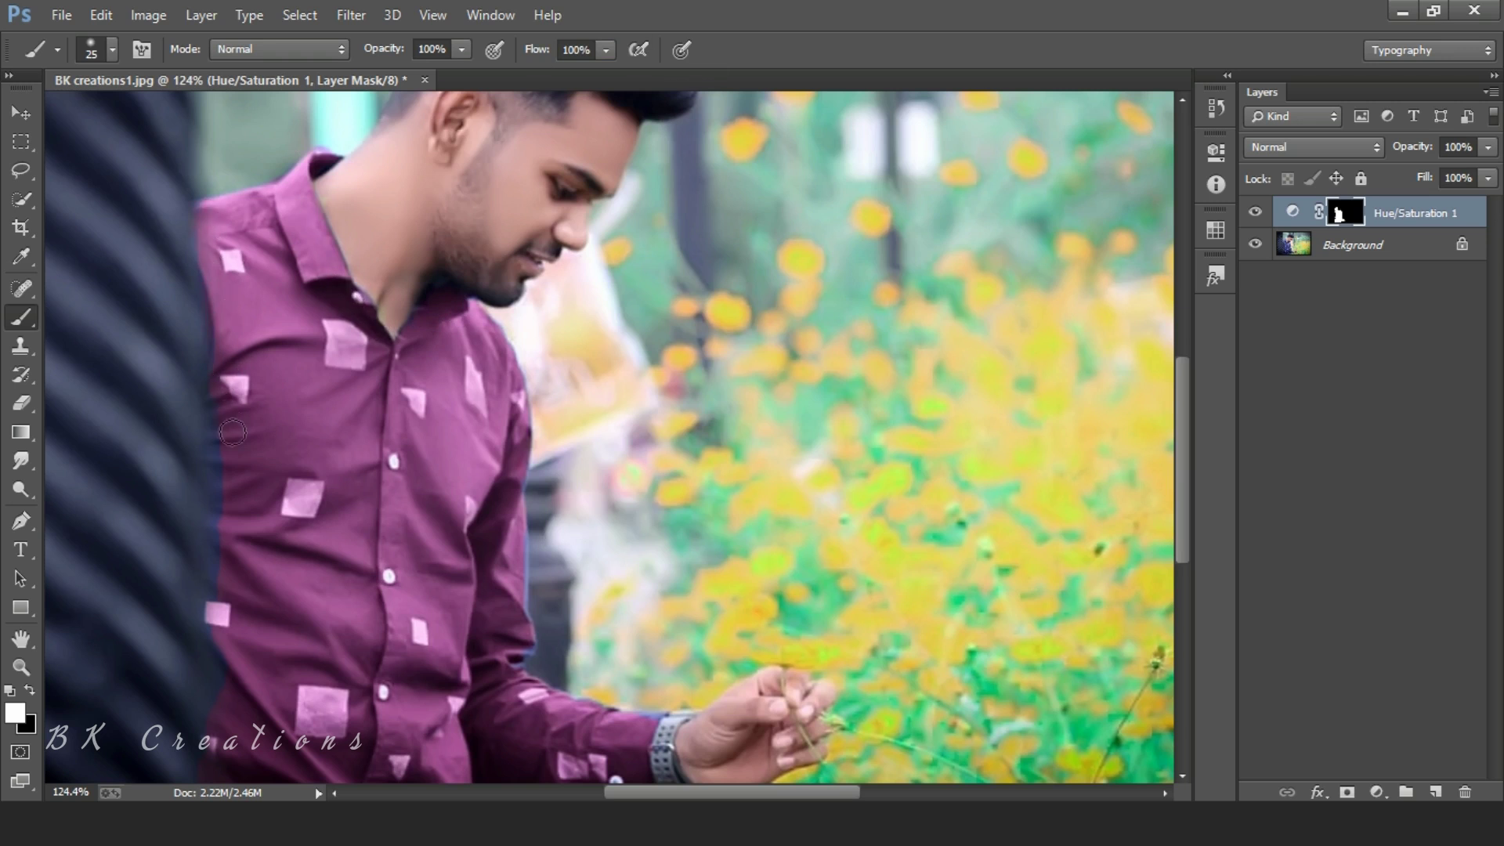
Extend the recoloring mask over the remaining blue edges of the sleeve and shirt, reducing the brush size to 15.
{"action": "scroll", "coordinate": [227, 591], "scroll_direction": "down", "scroll_amount": 2}
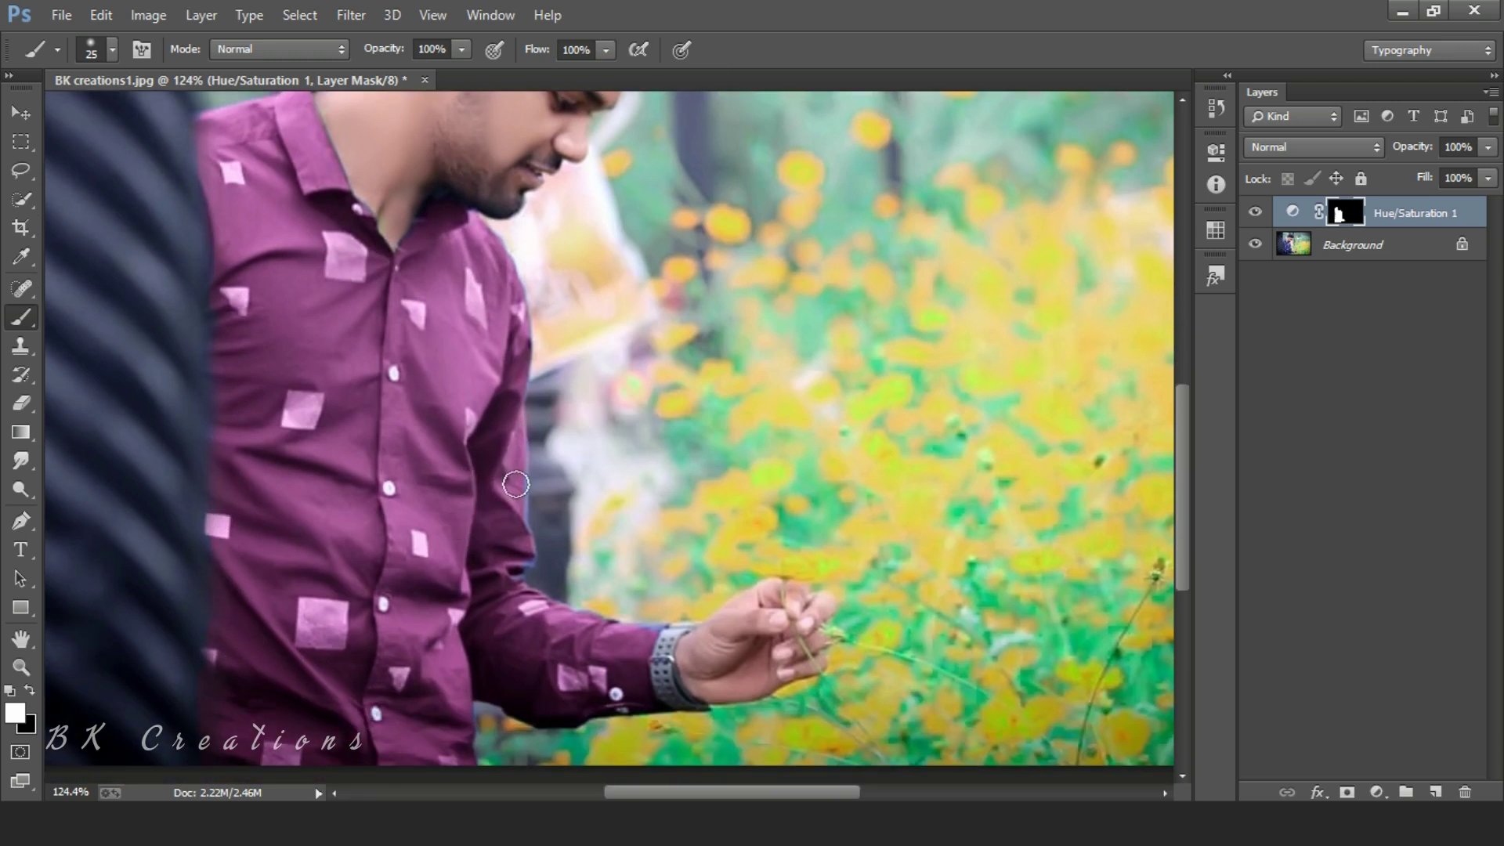
{"action": "key", "text": "bracketleft"}
{"action": "scroll", "coordinate": [537, 674], "scroll_direction": "down", "scroll_amount": 2}
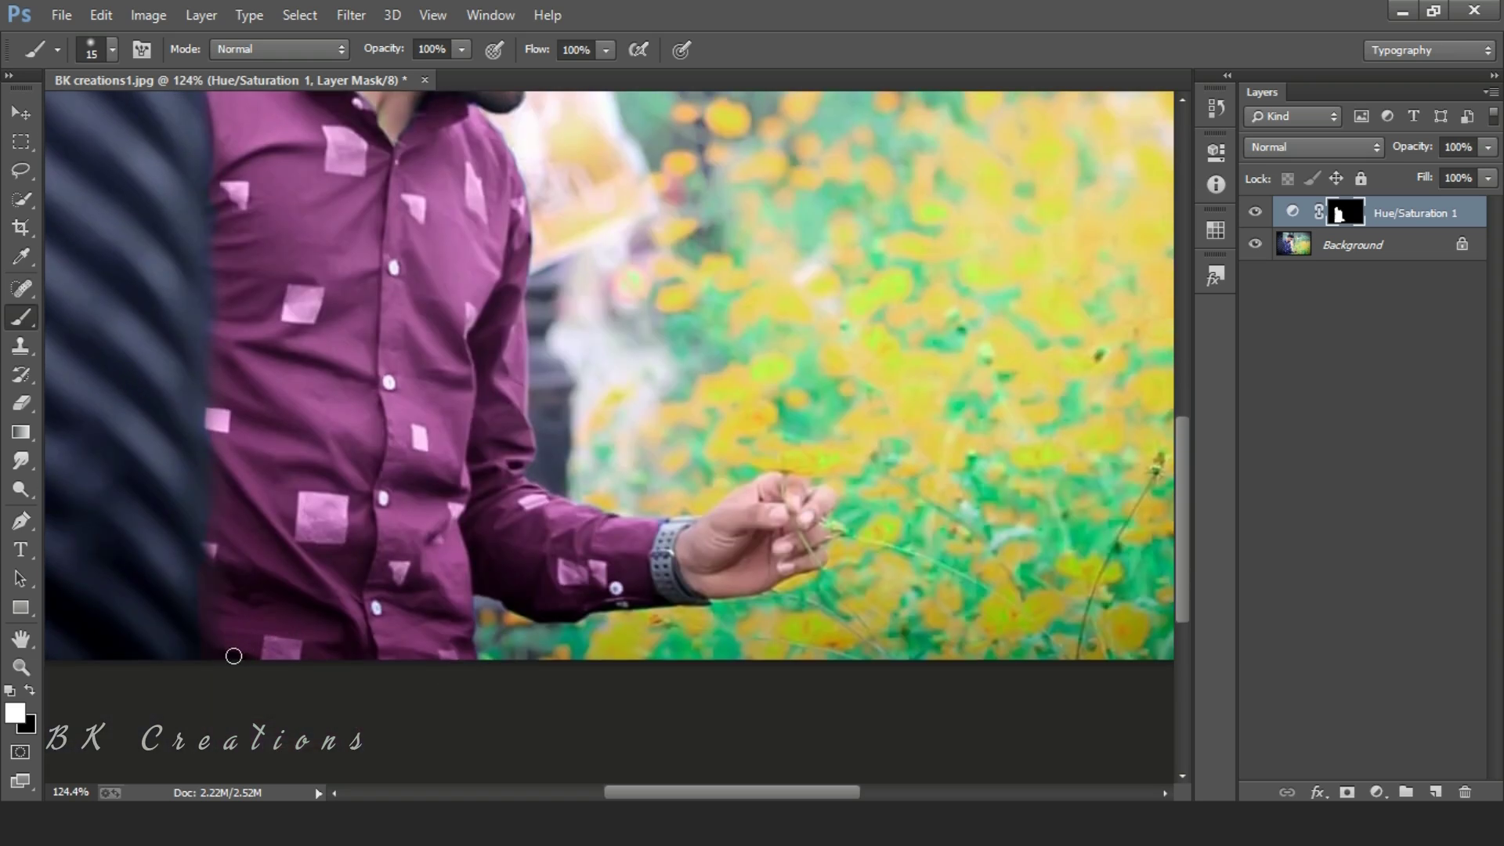
Merge the Hue/Saturation adjustment and the Background into one layer.
{"action": "key", "text": "z"}
{"action": "left_click", "coordinate": [369, 589], "text": "alt"}
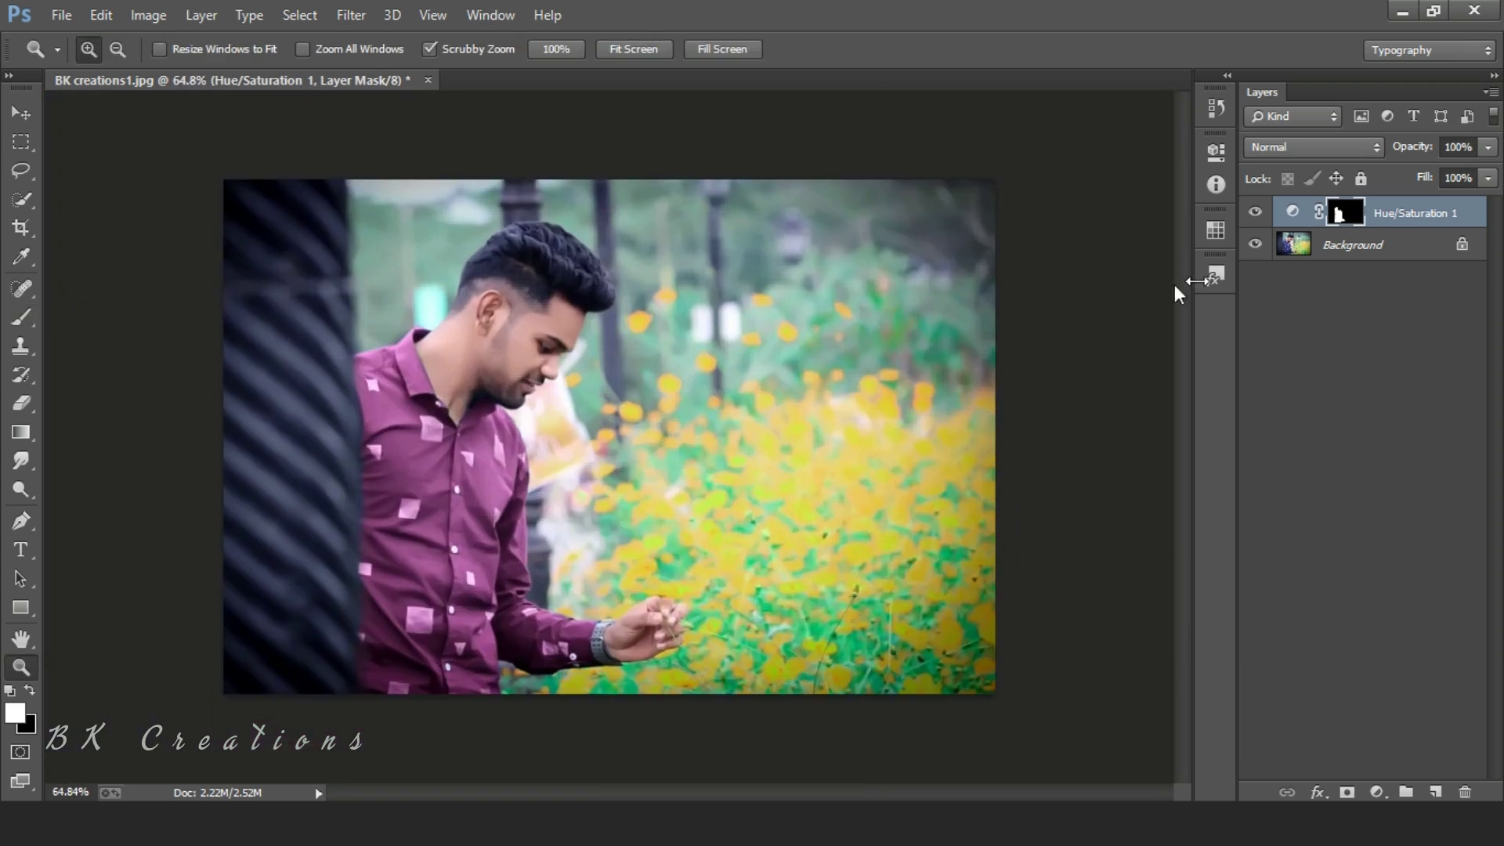
{"action": "right_click", "coordinate": [1345, 249]}
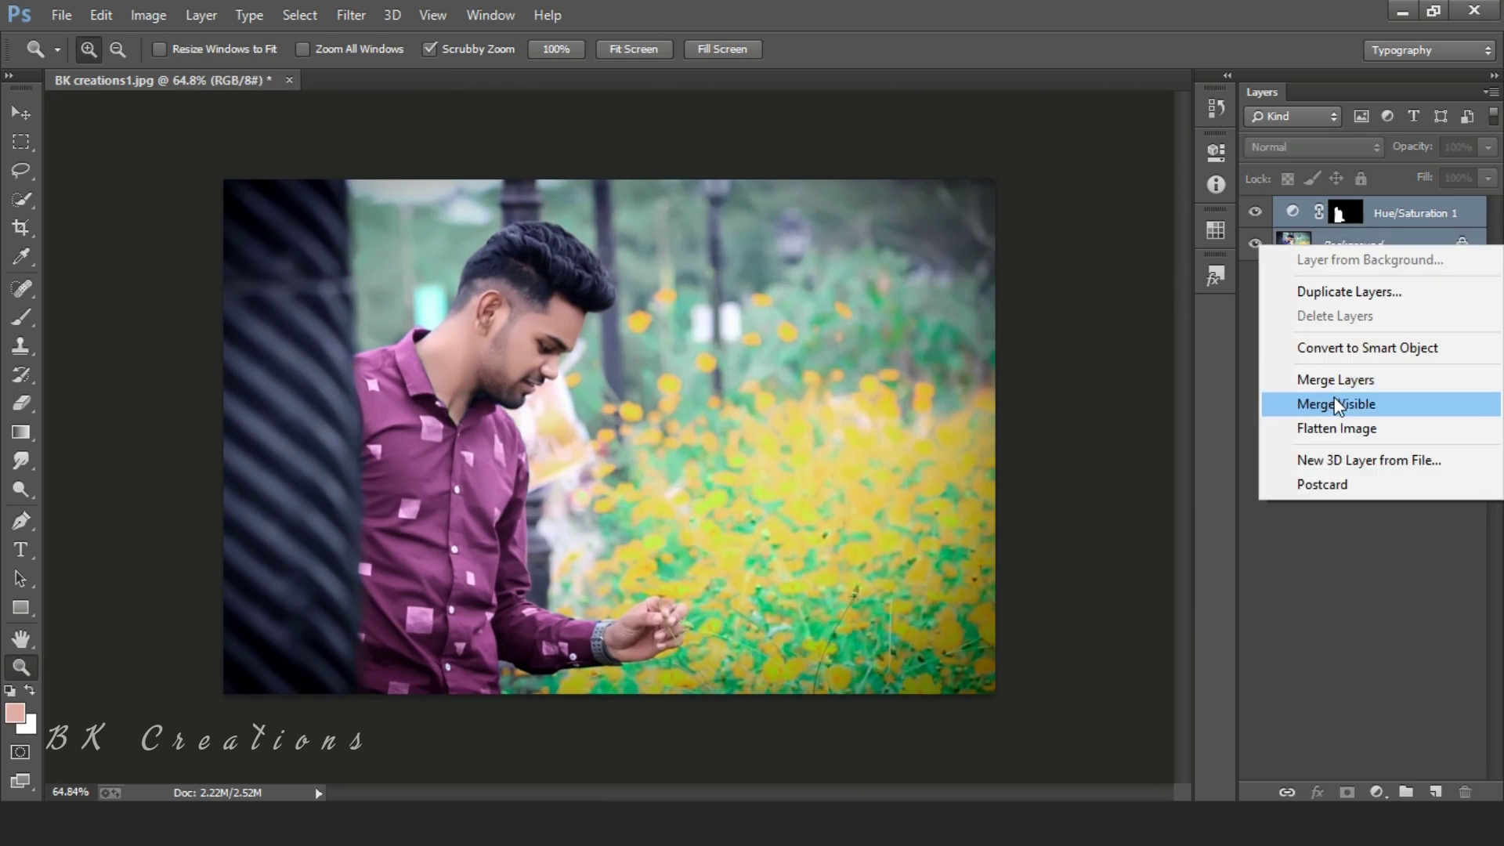
{"action": "left_click", "coordinate": [1333, 402]}
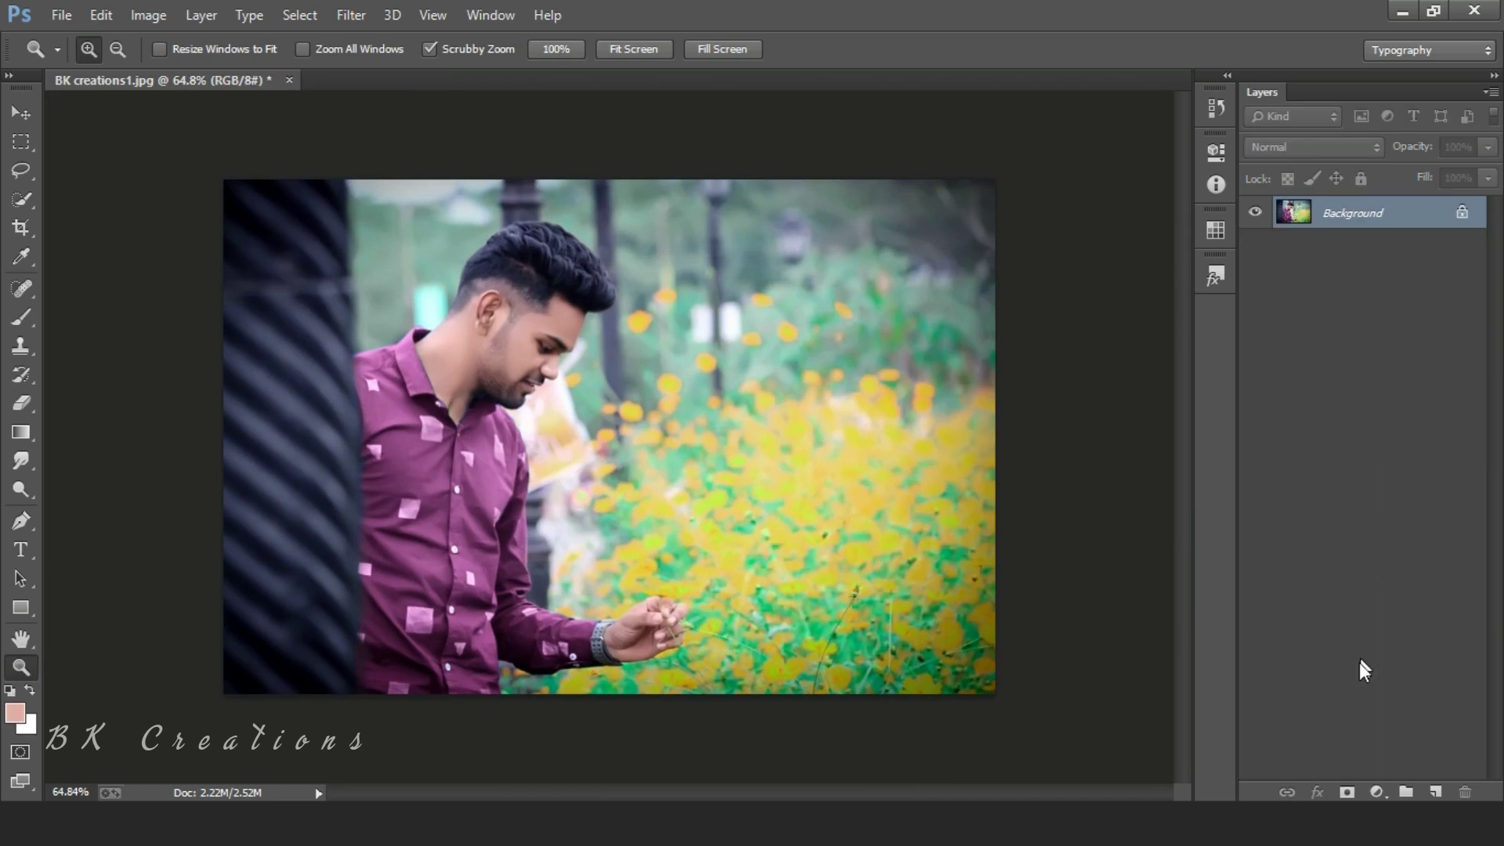
Add a new layer and darken the pillar with a linear dark-to-transparent gradient drawn from the photo's left edge toward the man.
{"action": "left_click", "coordinate": [1435, 792]}
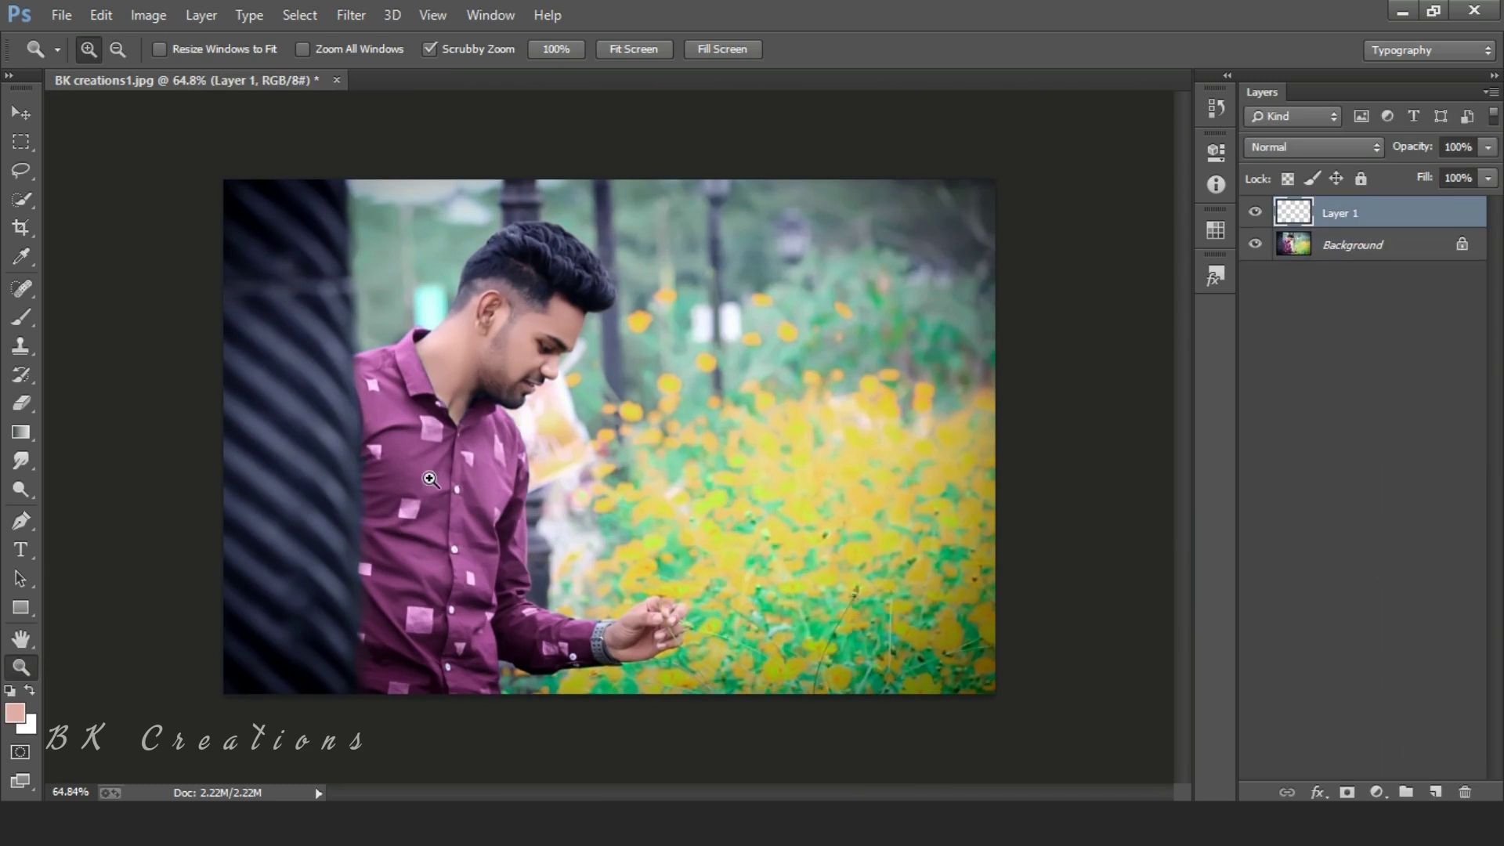
{"action": "left_click", "coordinate": [21, 432]}
{"action": "left_click", "coordinate": [160, 50]}
{"action": "left_click", "coordinate": [153, 169]}
{"action": "left_click", "coordinate": [153, 172]}
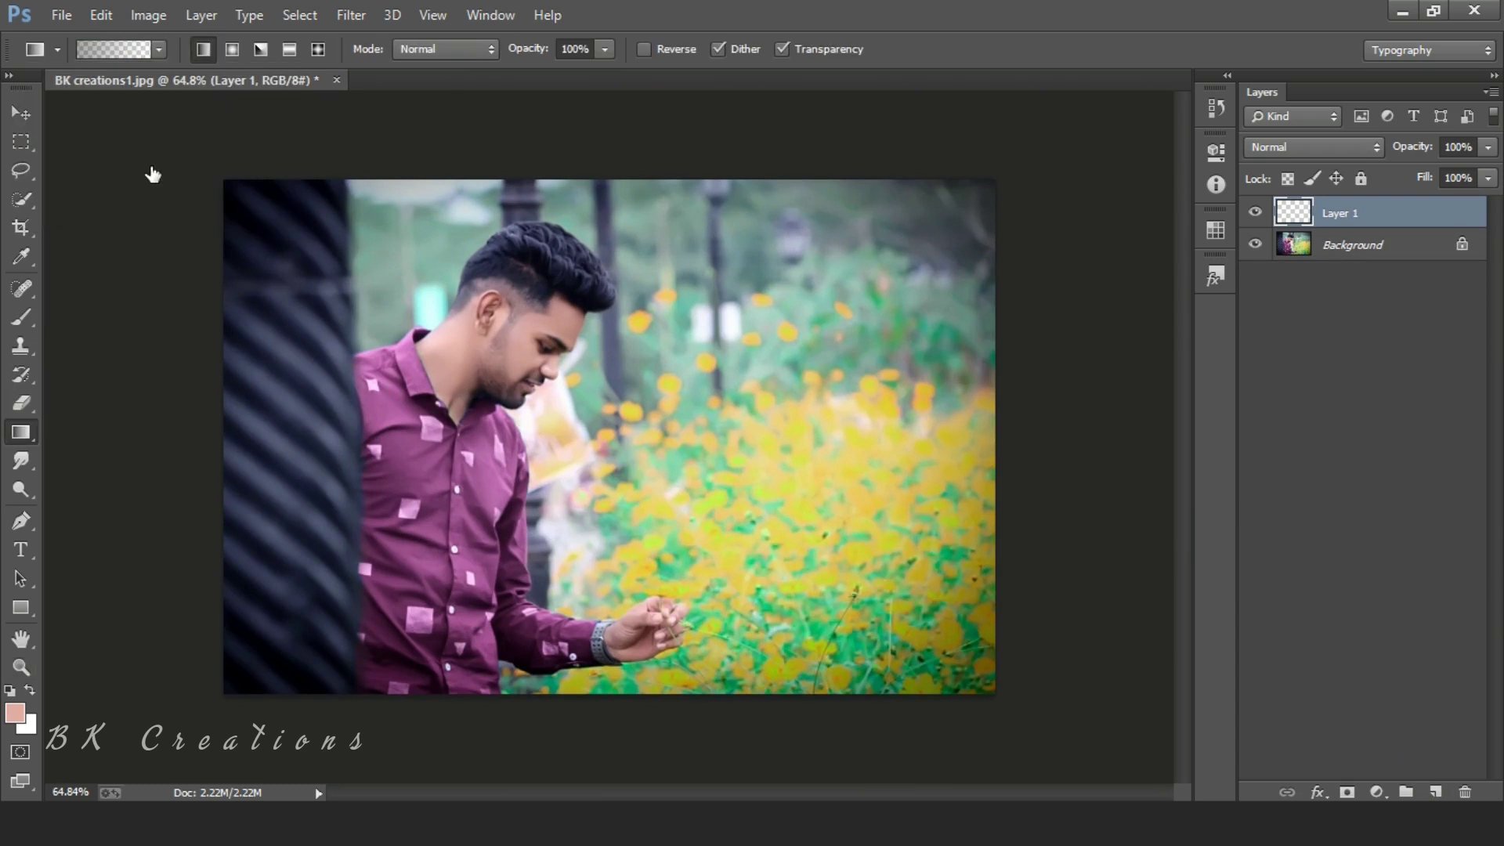
{"action": "left_click_drag", "start_coordinate": [216, 436], "coordinate": [393, 446]}
{"action": "left_click_drag", "start_coordinate": [154, 446], "coordinate": [405, 447]}
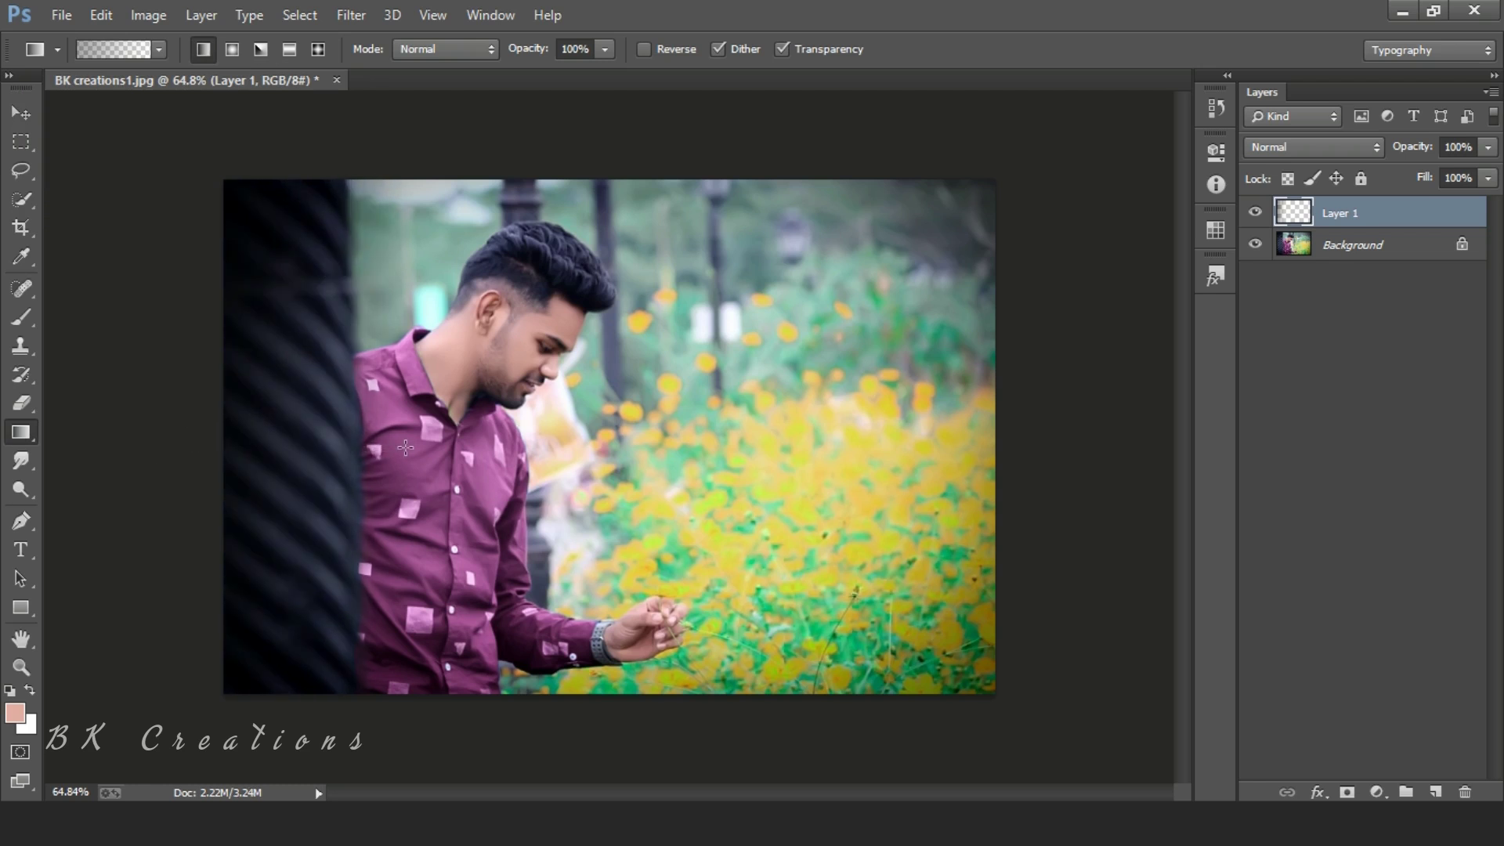
Merge the pillar gradient layer and the Background into a single layer.
{"action": "left_click", "coordinate": [21, 112]}
{"action": "left_click", "coordinate": [438, 145]}
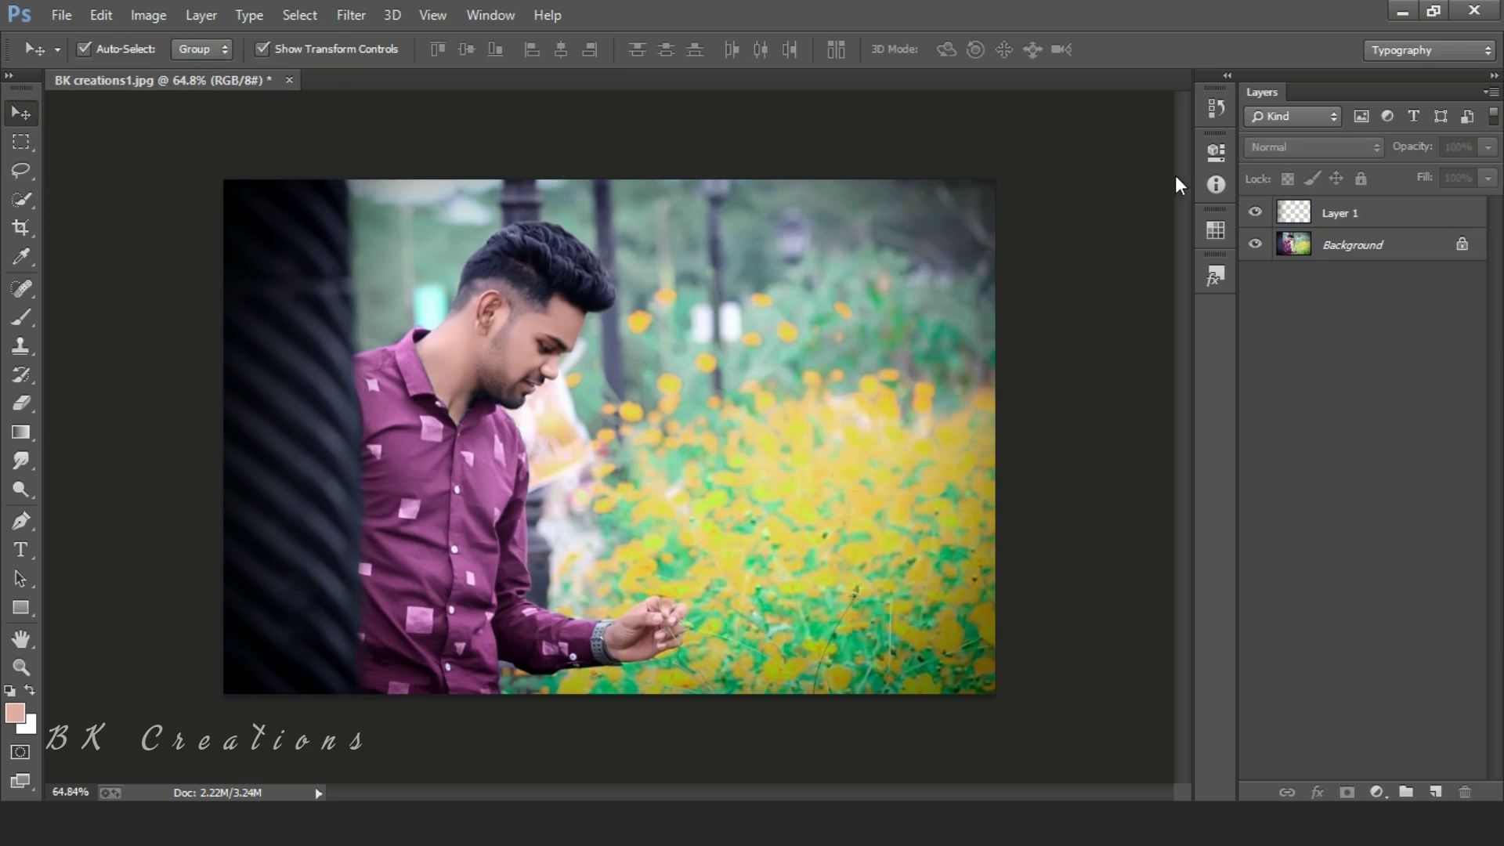
{"action": "left_click", "coordinate": [1251, 223]}
{"action": "left_click", "coordinate": [1333, 252]}
{"action": "right_click", "coordinate": [1333, 251]}
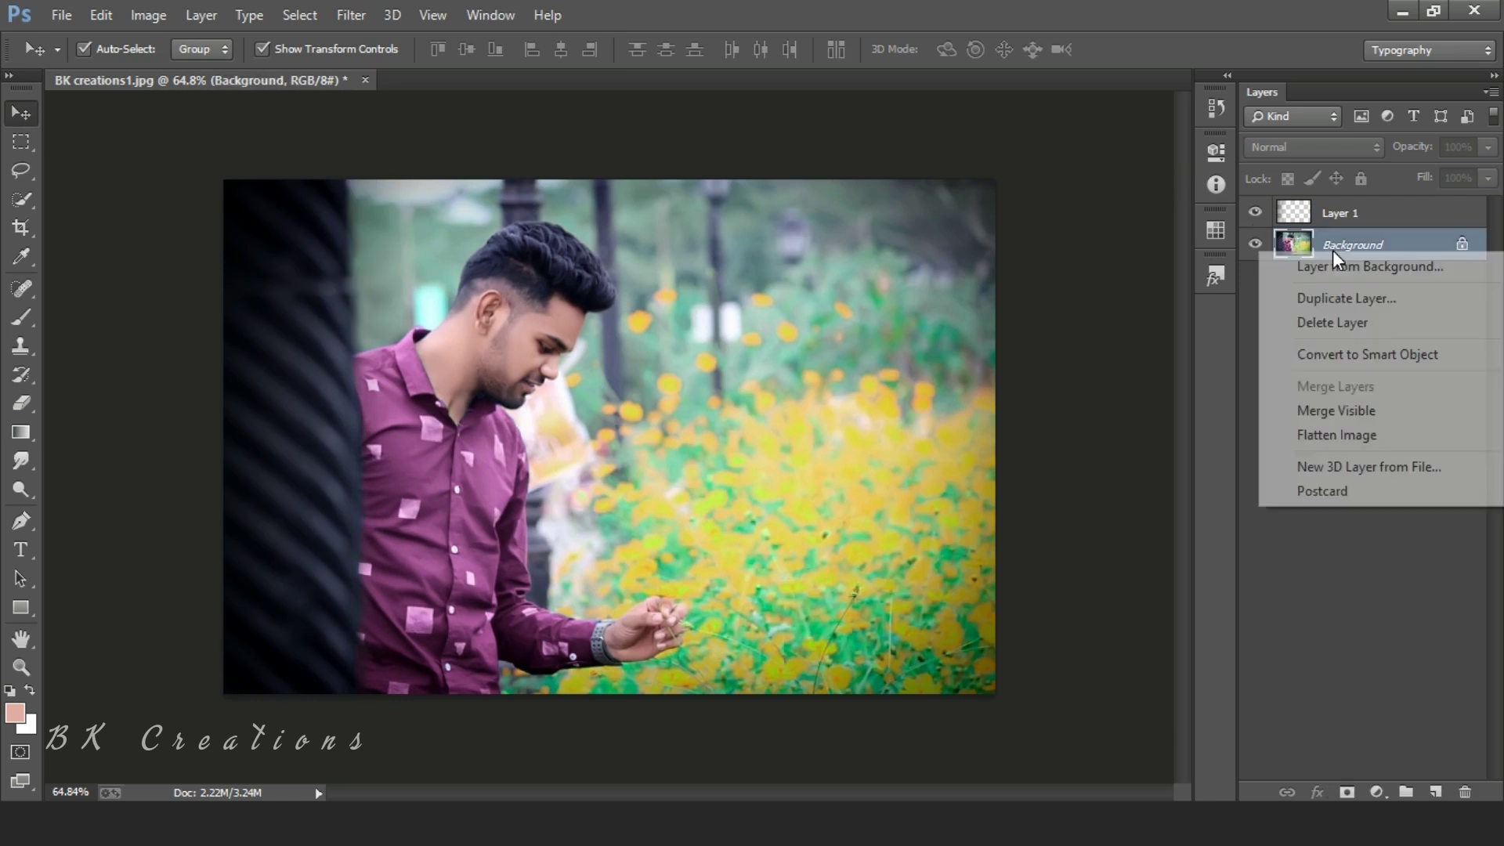
{"action": "left_click", "coordinate": [1341, 407]}
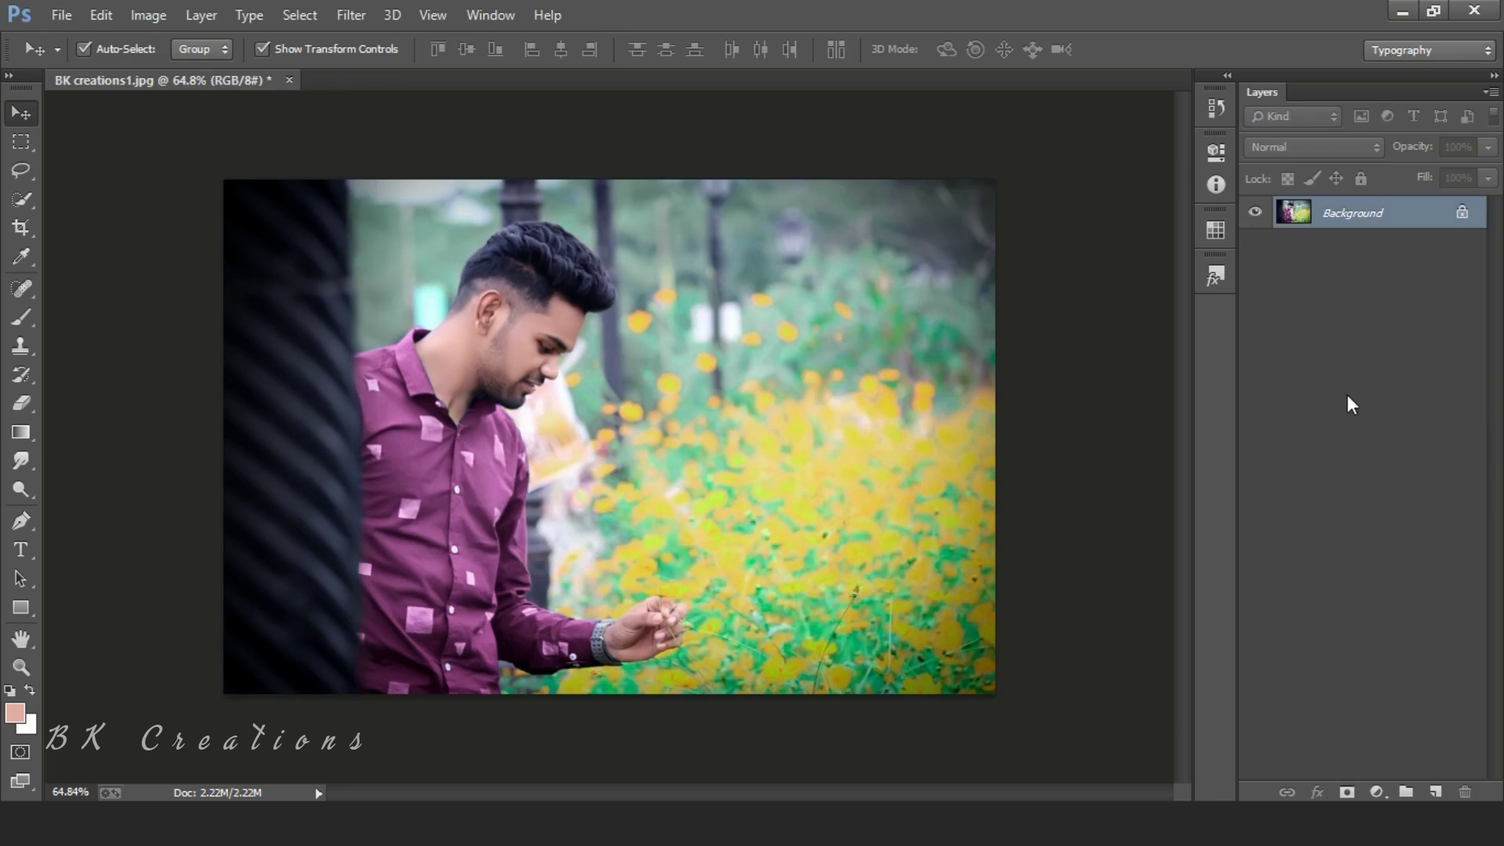
Duplicate the Background layer and set up the Smudge tool with the 14 px spatter brush at 50% strength.
{"action": "key", "text": "z"}
{"action": "left_click_drag", "start_coordinate": [603, 294], "coordinate": [603, 294]}
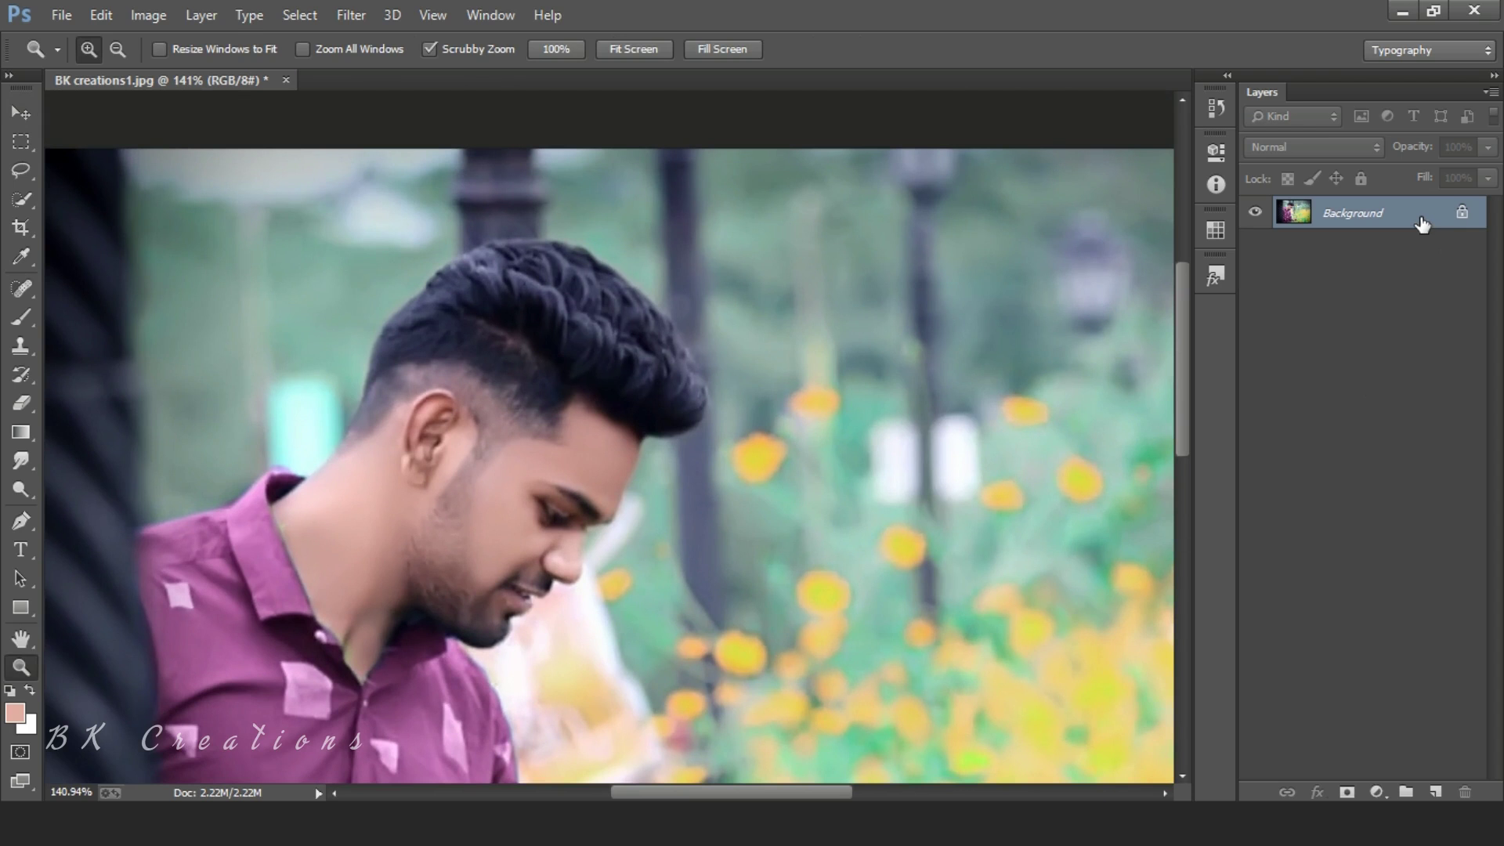
{"action": "left_click_drag", "start_coordinate": [1422, 225], "coordinate": [1435, 792]}
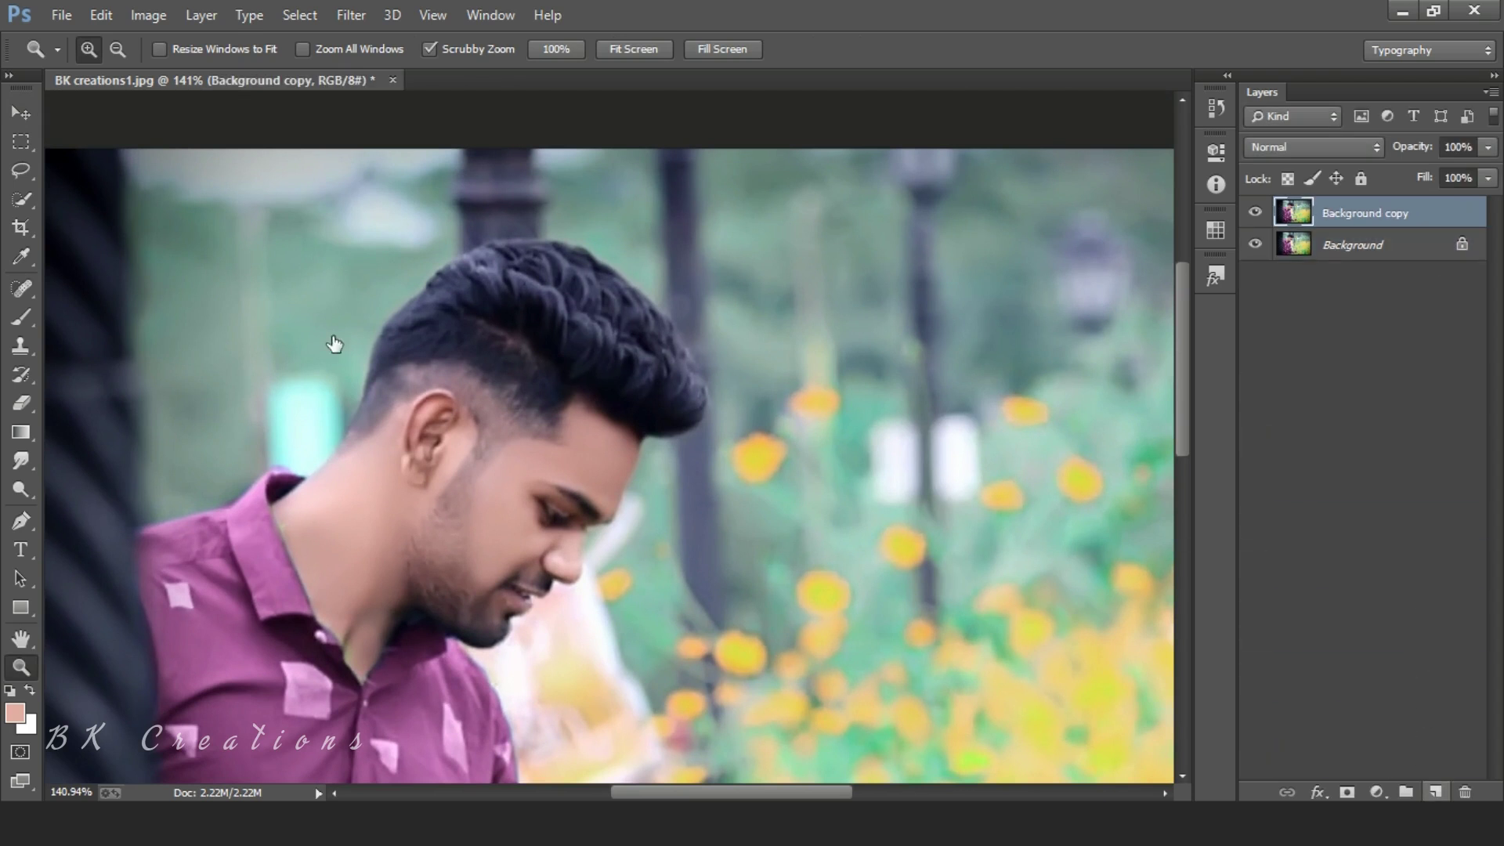
{"action": "left_click", "coordinate": [21, 460]}
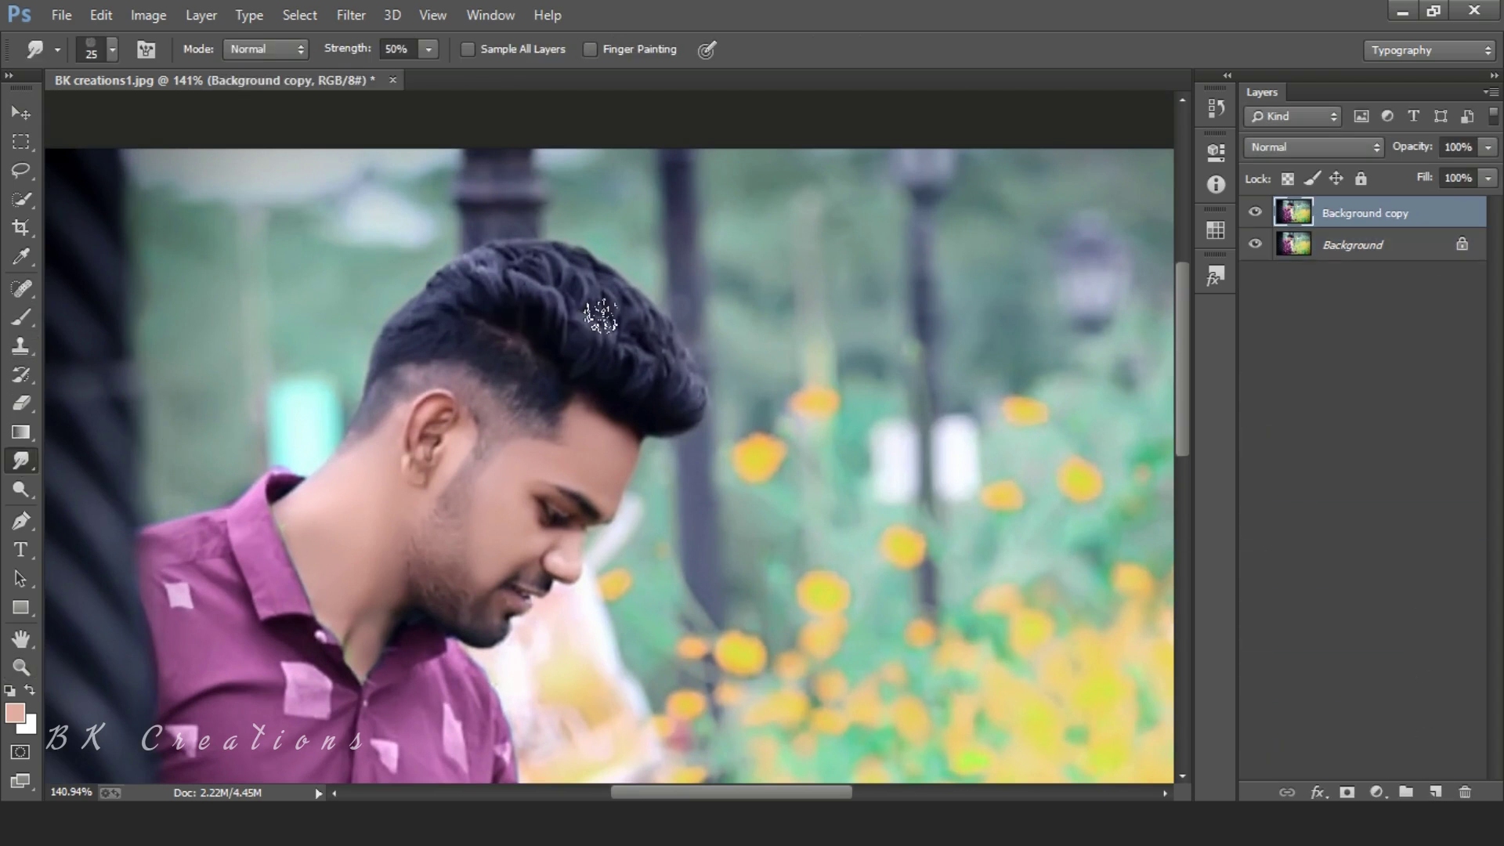
{"action": "right_click", "coordinate": [602, 313]}
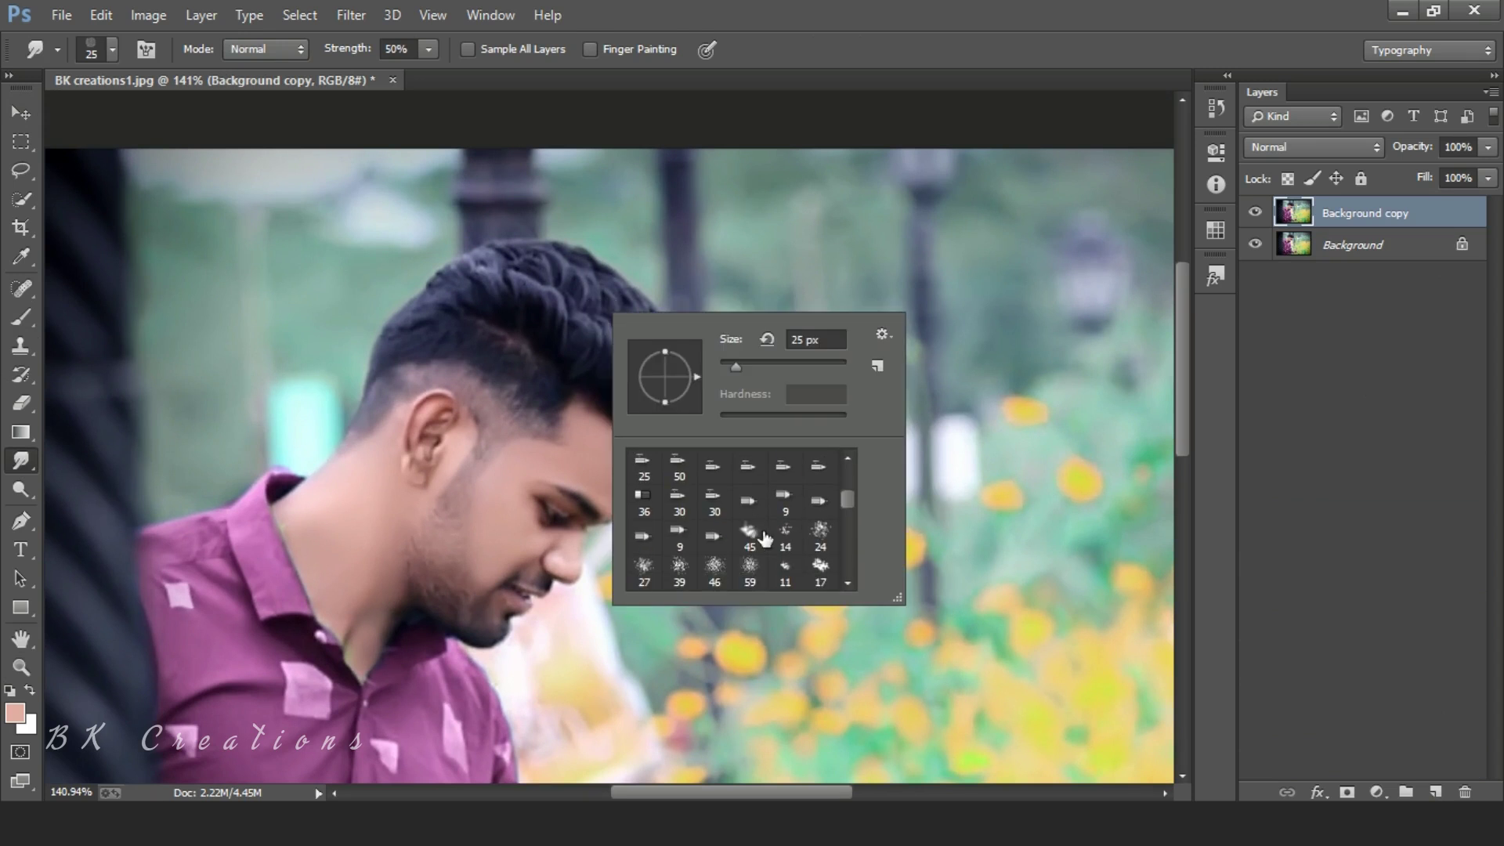
{"action": "double_click", "coordinate": [774, 539]}
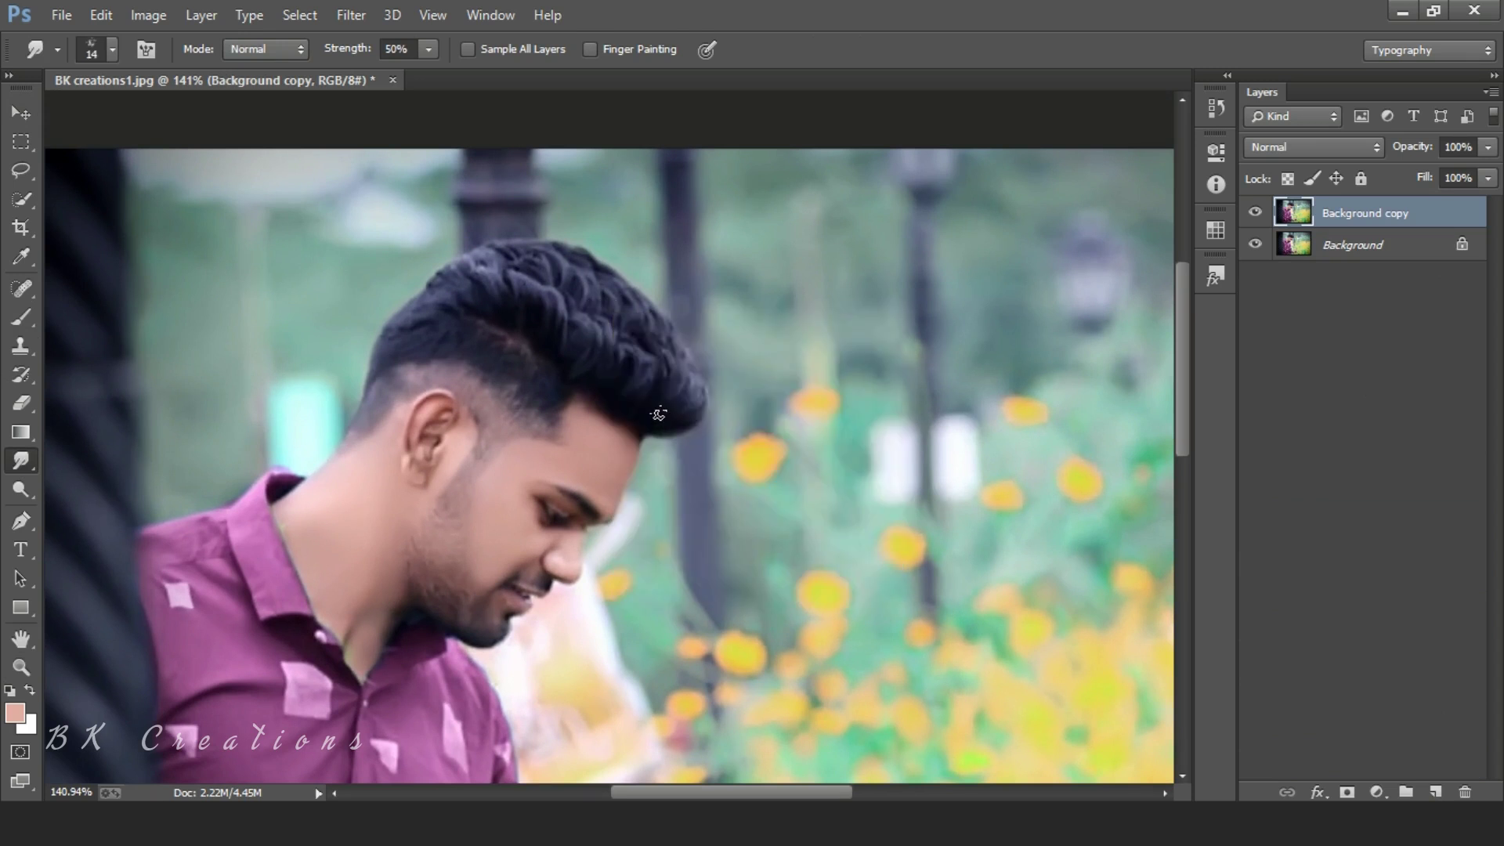
Smudge the hair on the crown upward into soft strands, enlarging the brush to 30 px.
{"action": "key", "text": "bracketright"}
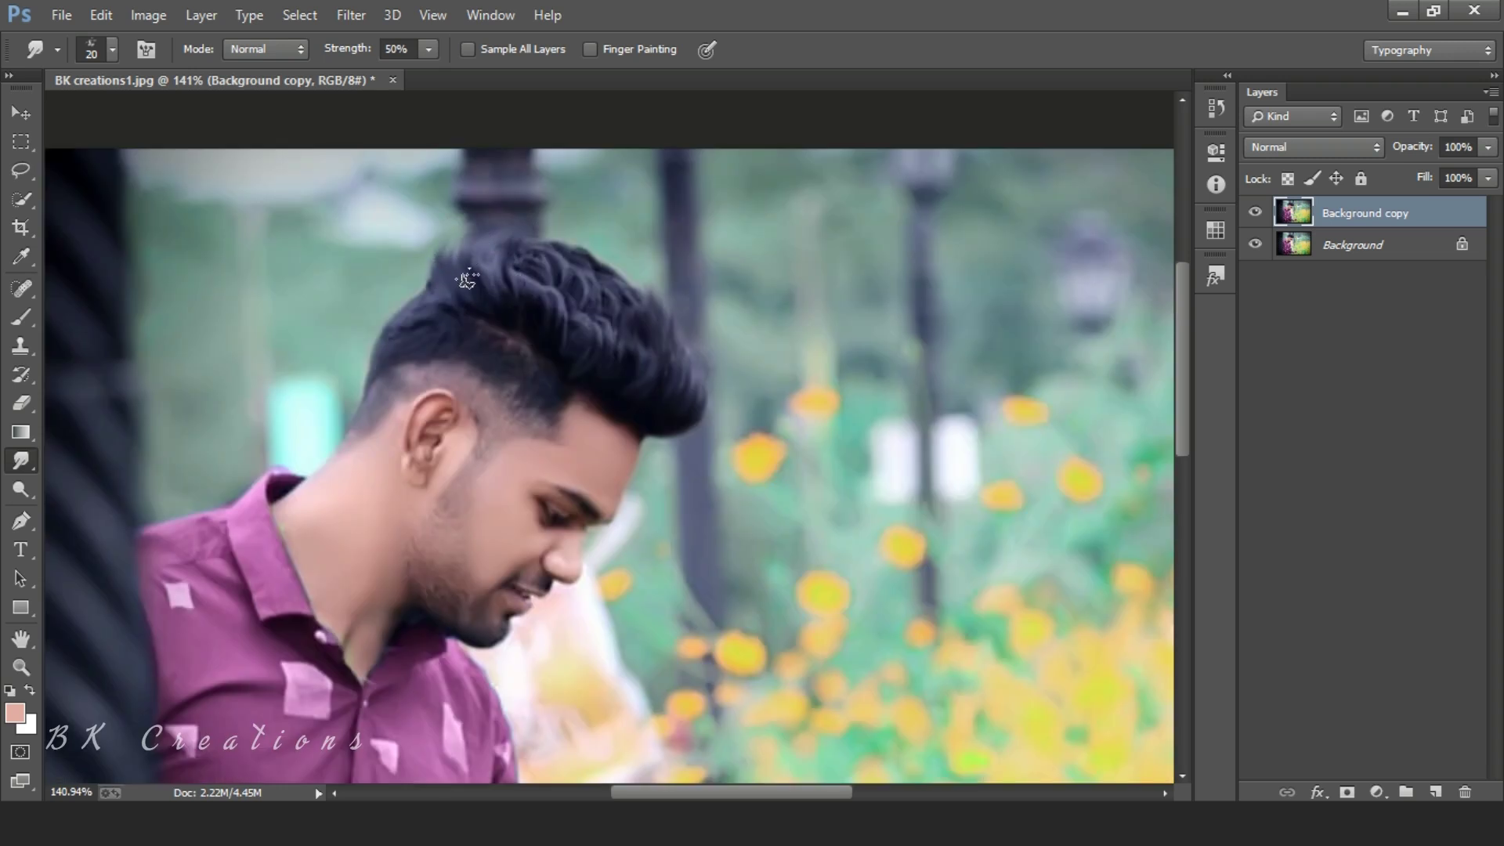
{"action": "key", "text": "bracketright"}
{"action": "mouse_move", "coordinate": [445, 302]}
{"action": "left_mouse_down"}
{"action": "mouse_move", "coordinate": [427, 226]}
{"action": "mouse_move", "coordinate": [454, 243]}
{"action": "mouse_move", "coordinate": [446, 282]}
{"action": "mouse_move", "coordinate": [469, 244]}
{"action": "left_mouse_up"}
{"action": "left_click_drag", "start_coordinate": [484, 278], "coordinate": [480, 248]}
{"action": "mouse_move", "coordinate": [501, 304]}
{"action": "left_mouse_down"}
{"action": "mouse_move", "coordinate": [543, 249]}
{"action": "mouse_move", "coordinate": [491, 224]}
{"action": "left_mouse_up"}
{"action": "left_click_drag", "start_coordinate": [473, 278], "coordinate": [500, 217]}
{"action": "left_click_drag", "start_coordinate": [512, 275], "coordinate": [558, 246]}
{"action": "left_click_drag", "start_coordinate": [614, 330], "coordinate": [577, 250]}
Smudge the remaining hair toward the front and along the hairline, reducing the brush from 30 to 15 px for the finer areas.
{"action": "right_click", "coordinate": [589, 301]}
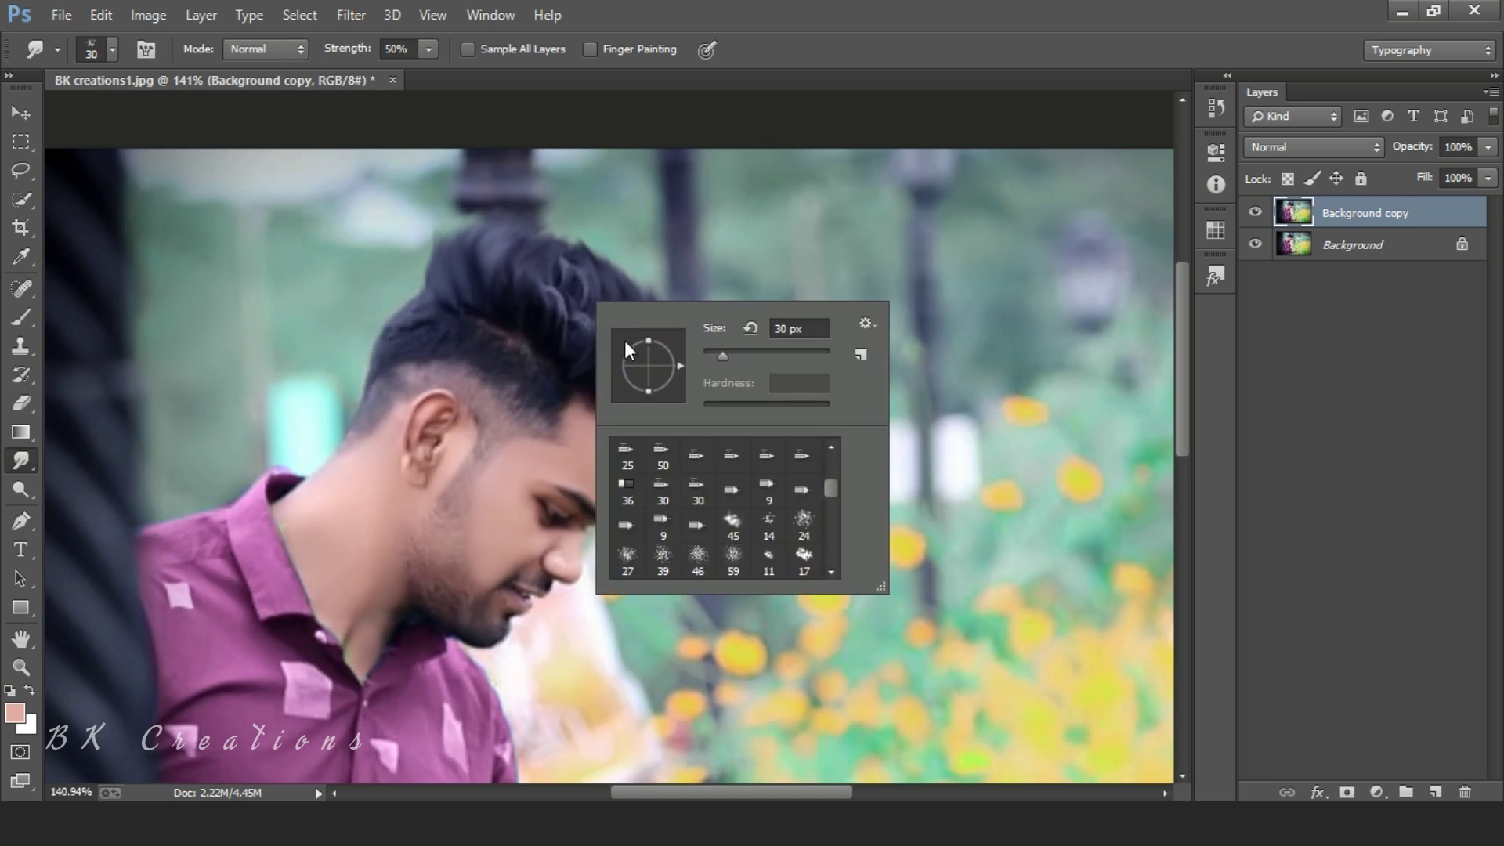
{"action": "left_click", "coordinate": [592, 300]}
{"action": "left_click_drag", "start_coordinate": [593, 352], "coordinate": [581, 282]}
{"action": "mouse_move", "coordinate": [554, 338]}
{"action": "left_mouse_down"}
{"action": "mouse_move", "coordinate": [566, 294]}
{"action": "mouse_move", "coordinate": [556, 317]}
{"action": "left_mouse_up"}
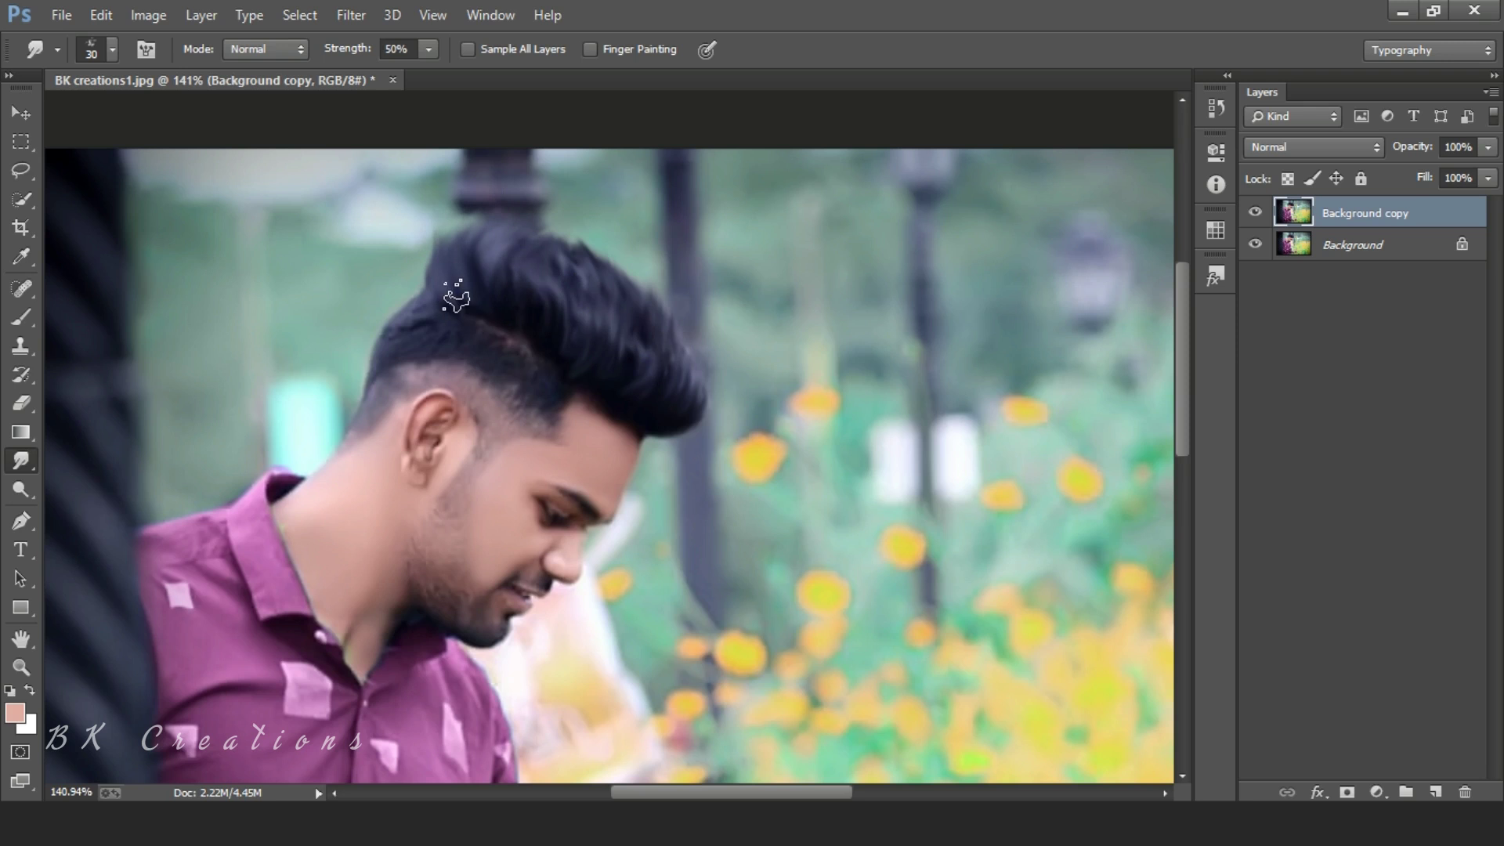
{"action": "key", "text": "bracketleft"}
{"action": "key", "text": "bracketleft"}
{"action": "key", "text": "bracketleft"}
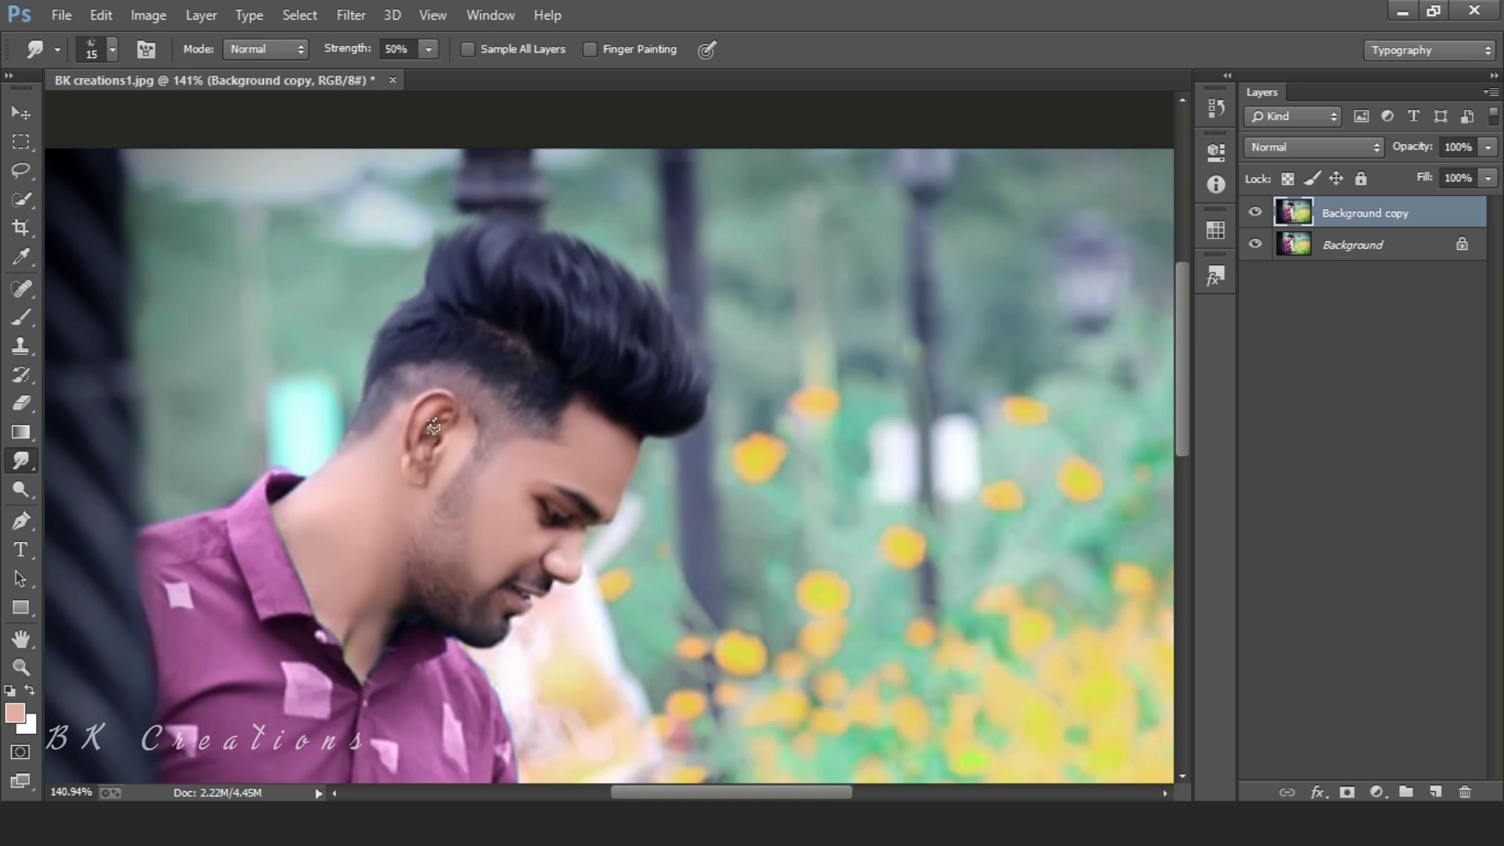
Compare the photo with and without the smudged hair layer, and merge it with the Background.
{"action": "key", "text": "z"}
{"action": "left_click_drag", "start_coordinate": [433, 427], "coordinate": [316, 428]}
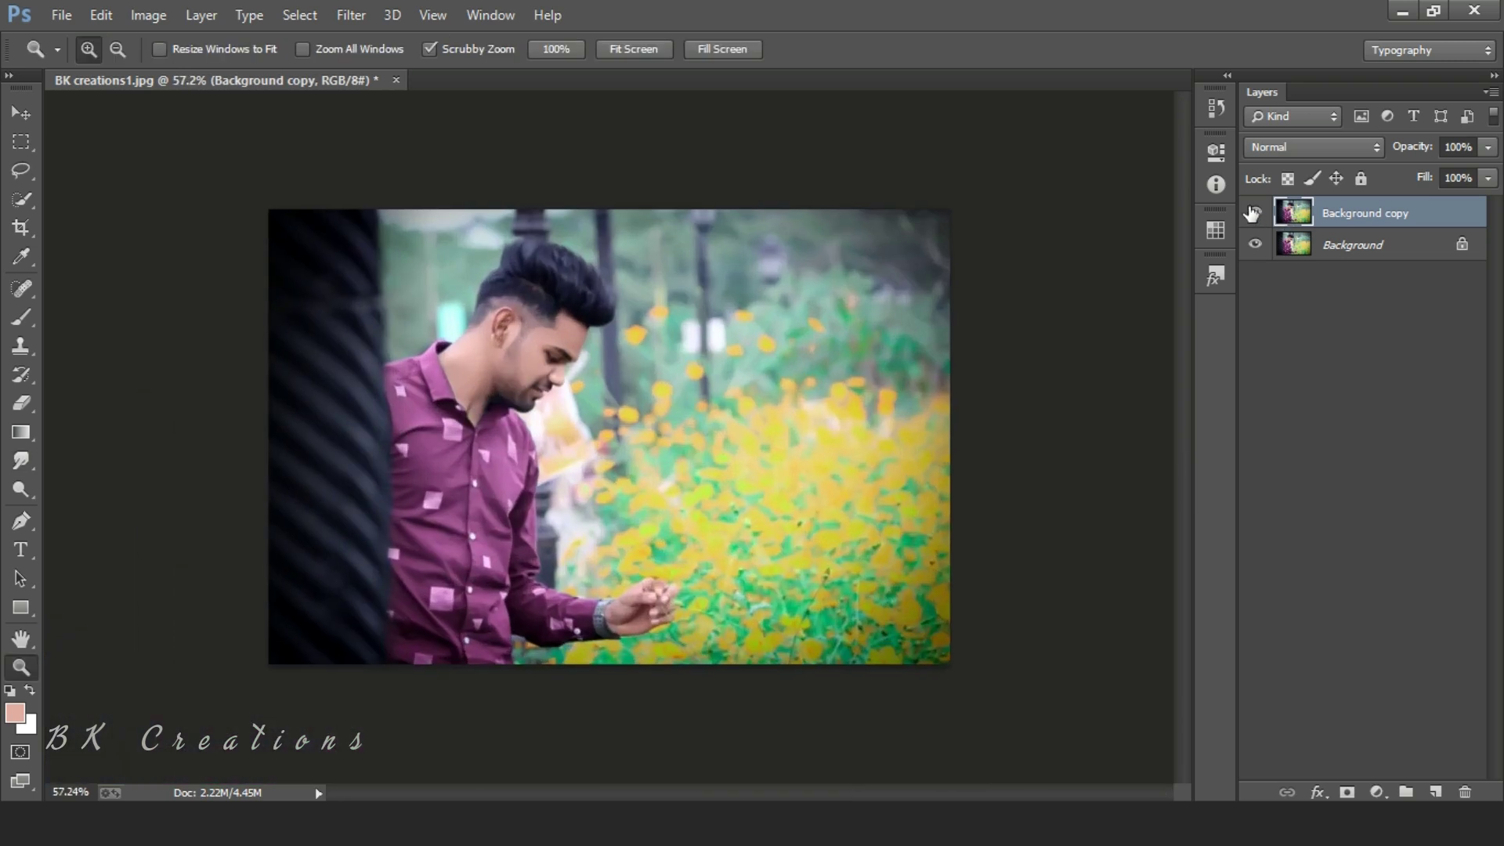
{"action": "left_click", "coordinate": [1252, 213]}
{"action": "left_click", "coordinate": [1252, 213]}
{"action": "left_click", "coordinate": [1366, 248], "text": "ctrl"}
{"action": "right_click", "coordinate": [1367, 248]}
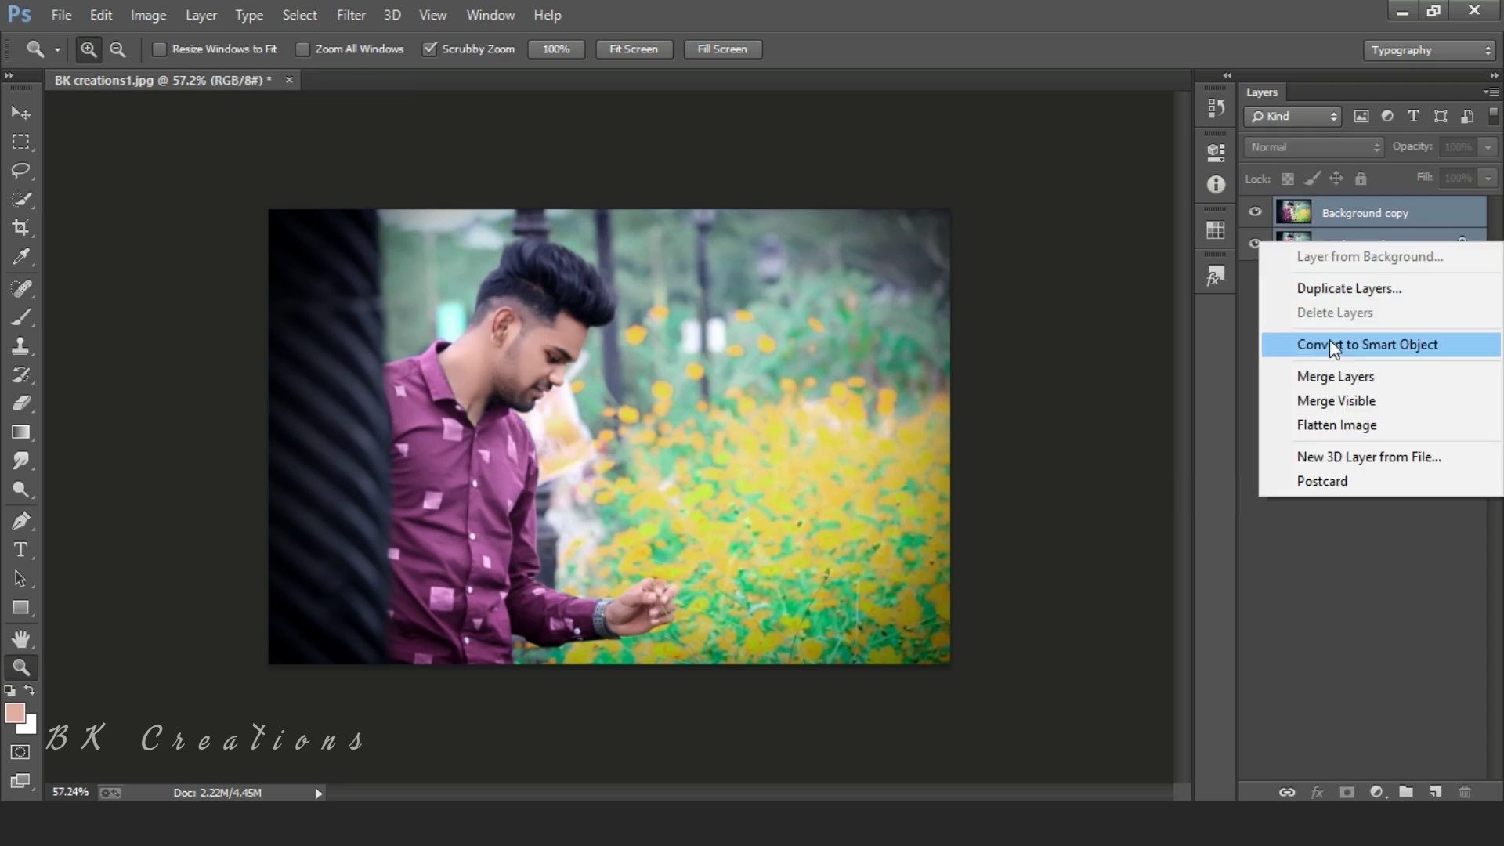
{"action": "left_click", "coordinate": [1341, 400]}
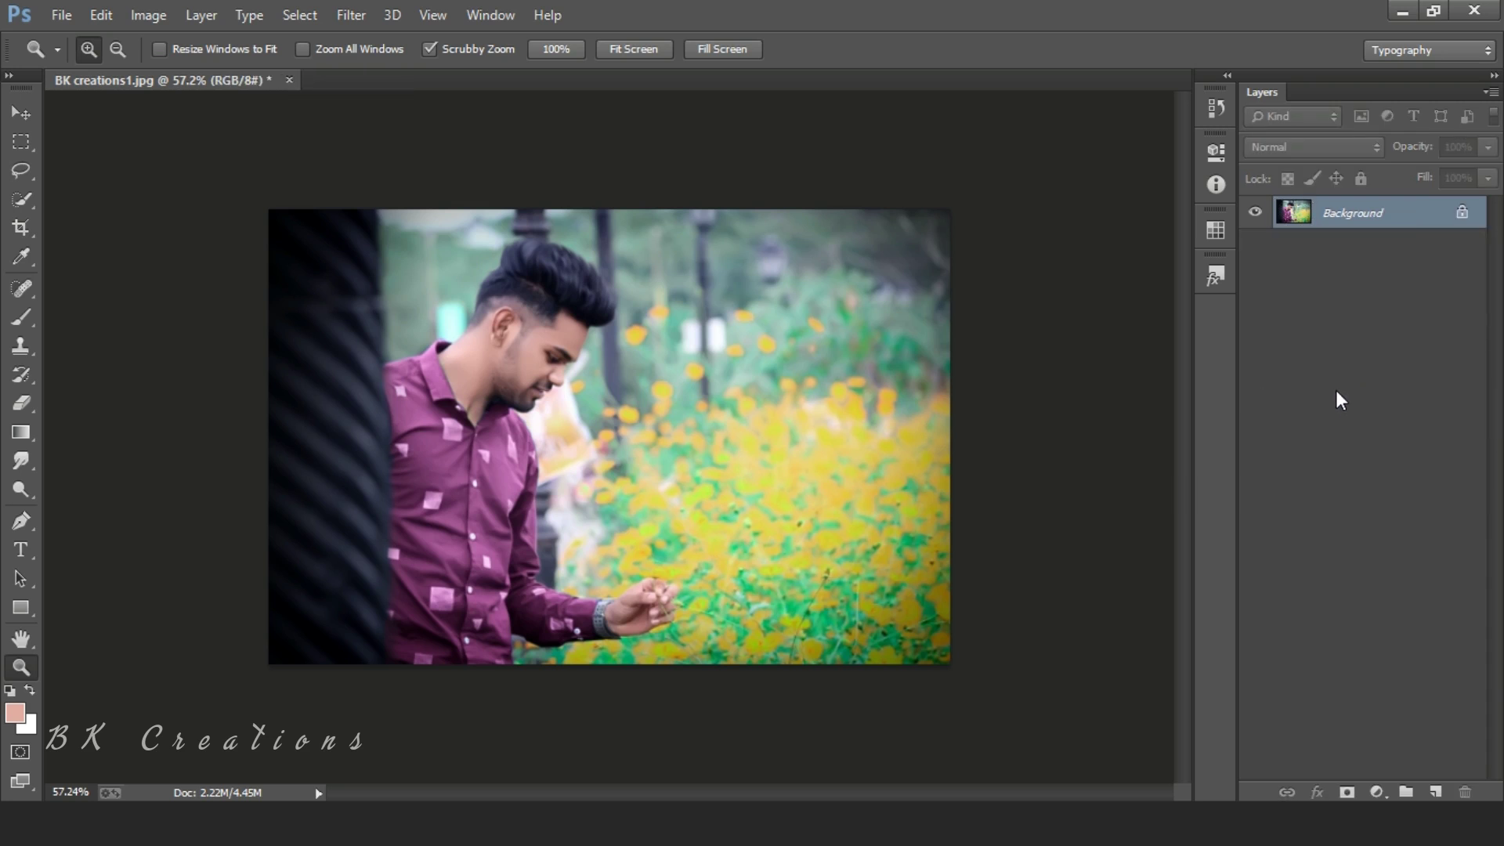
Open the Camera Raw filter and set Clarity to +12, Blacks to -10 and Whites to -22.
{"action": "left_click", "coordinate": [357, 14]}
{"action": "left_click", "coordinate": [403, 141]}
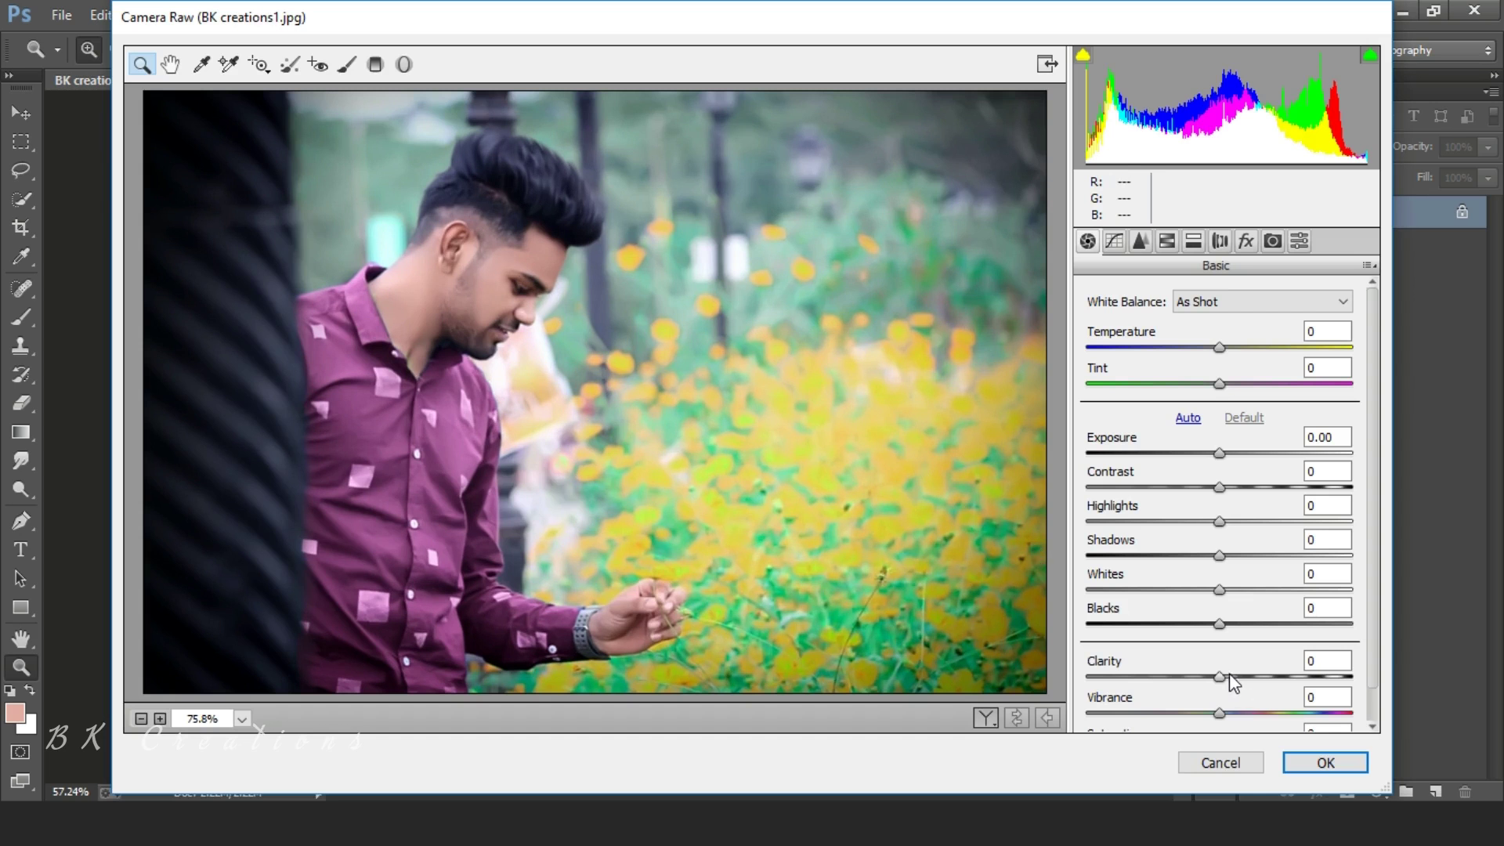
{"action": "left_click", "coordinate": [1230, 676]}
{"action": "left_click_drag", "start_coordinate": [1219, 624], "coordinate": [1194, 597]}
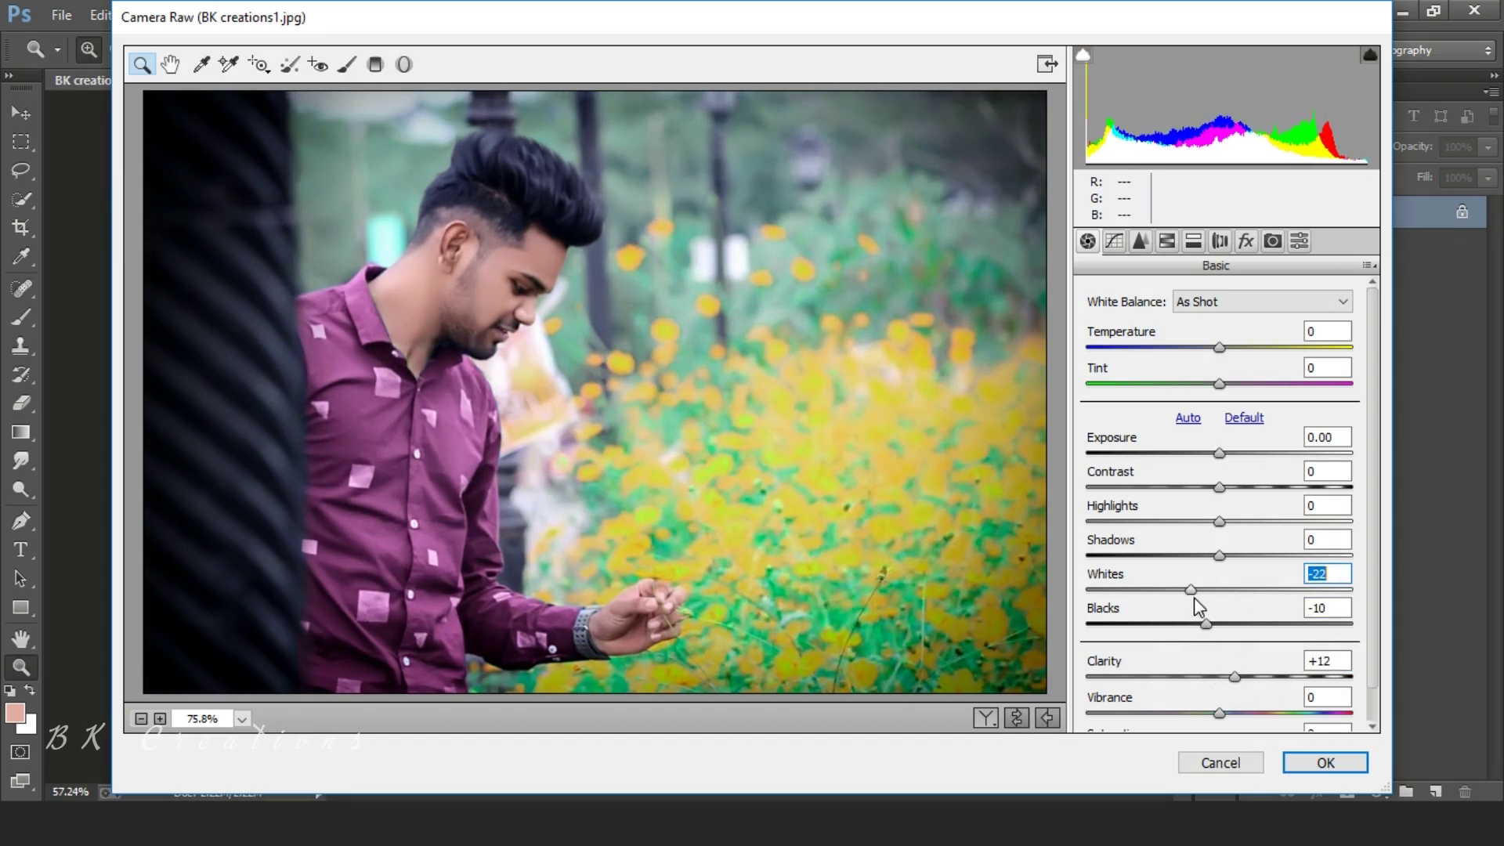
Set Vibrance to +15, Saturation to +7, Highlights to +10, Shadows to +8, Contrast to +12, Exposure to +0.15 and Temperature to -1.
{"action": "left_click_drag", "start_coordinate": [1219, 713], "coordinate": [1238, 677]}
{"action": "scroll", "coordinate": [1237, 712], "scroll_direction": "down", "scroll_amount": 1}
{"action": "left_click_drag", "start_coordinate": [1219, 520], "coordinate": [1236, 469]}
{"action": "scroll", "coordinate": [1196, 520], "scroll_direction": "up", "scroll_amount": 1}
{"action": "left_click", "coordinate": [1223, 436]}
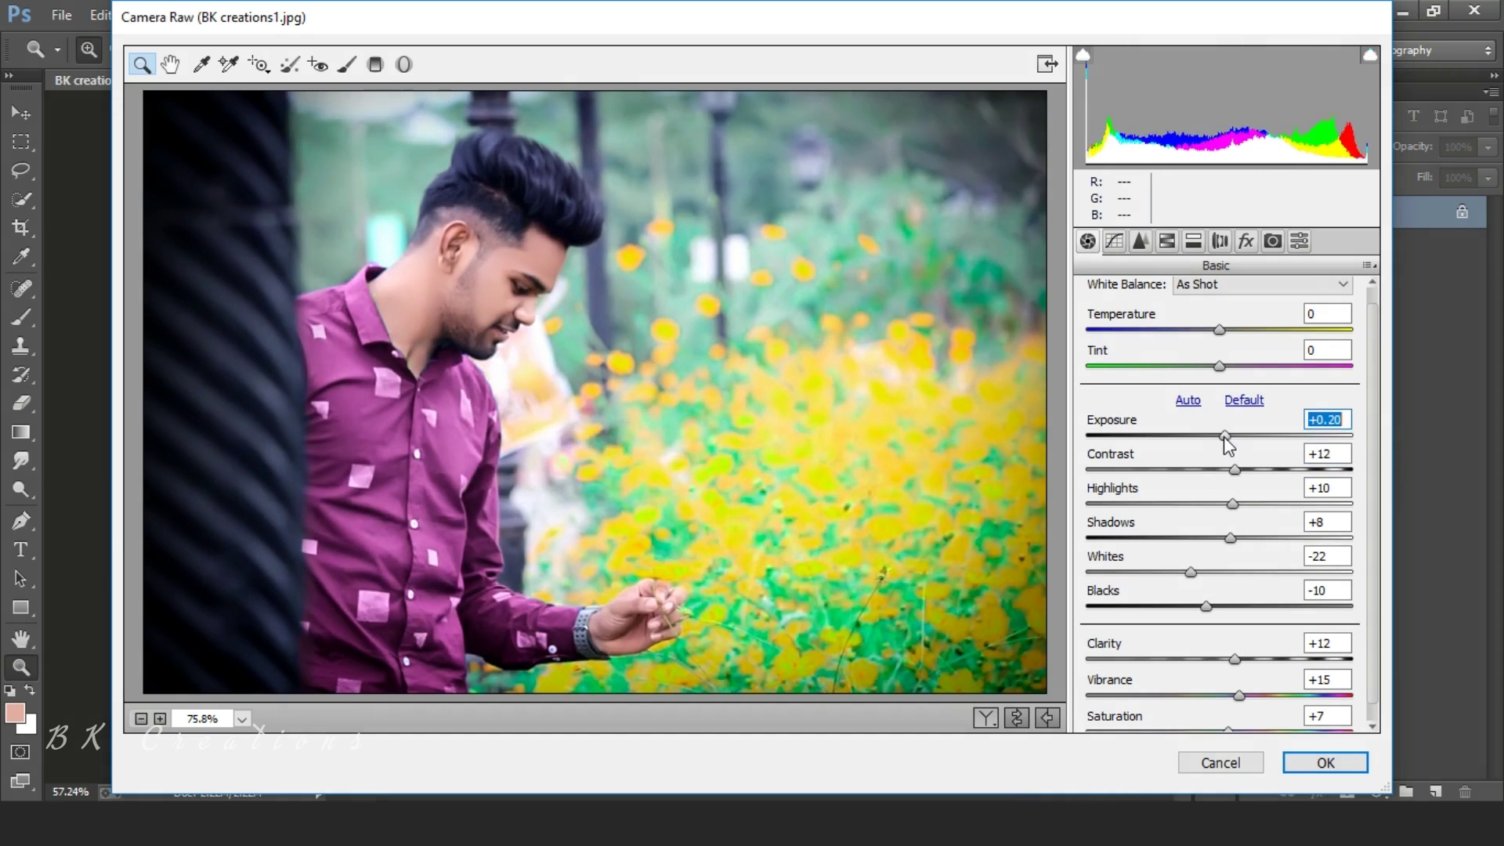
{"action": "scroll", "coordinate": [1207, 407], "scroll_direction": "up", "scroll_amount": 1}
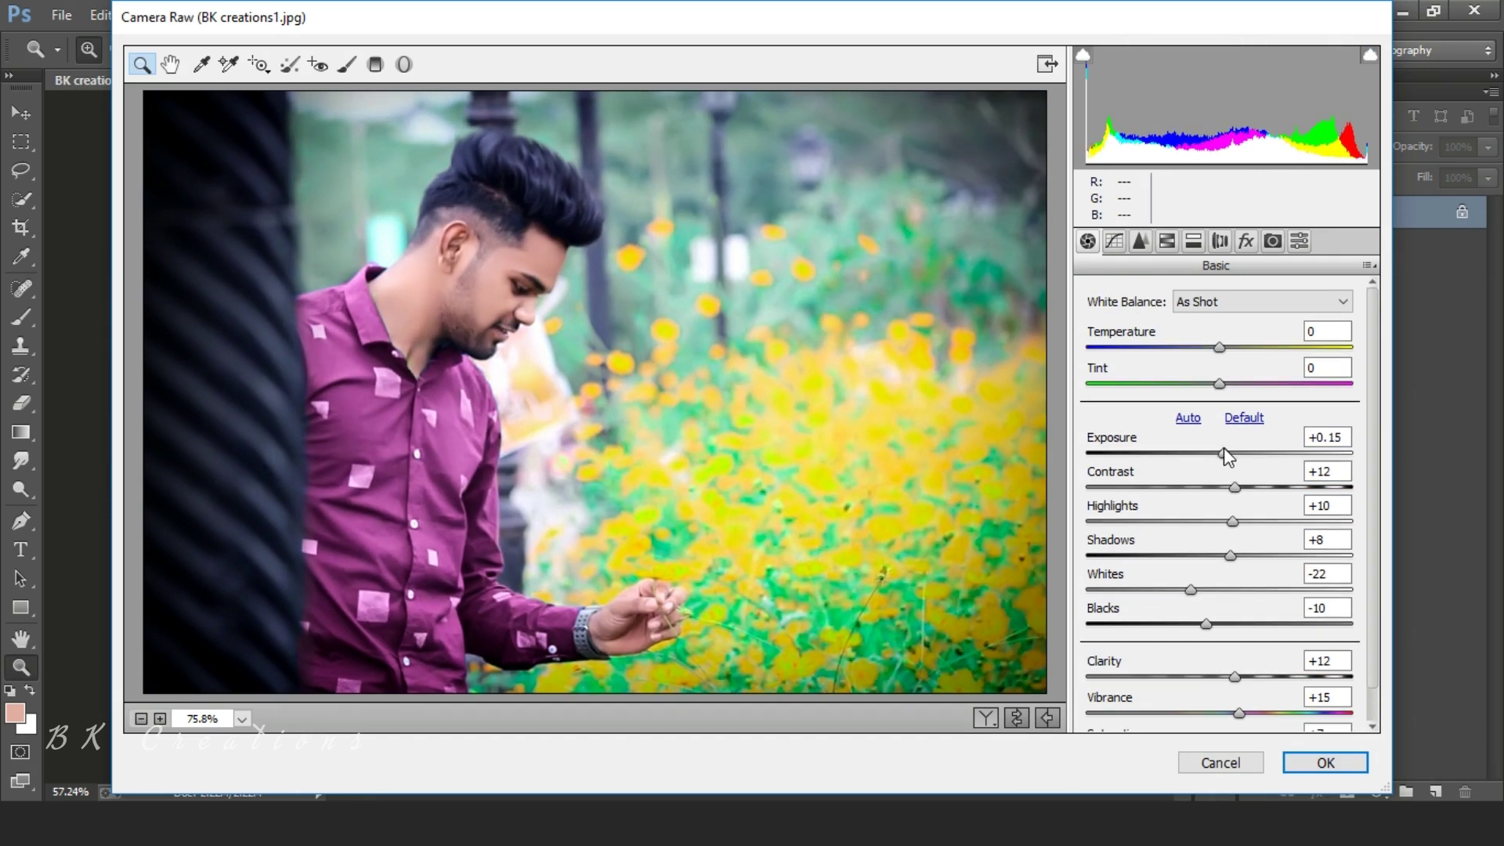
{"action": "mouse_move", "coordinate": [1222, 347]}
{"action": "left_mouse_down"}
{"action": "mouse_move", "coordinate": [1236, 350]}
{"action": "mouse_move", "coordinate": [1219, 349]}
{"action": "left_mouse_up"}
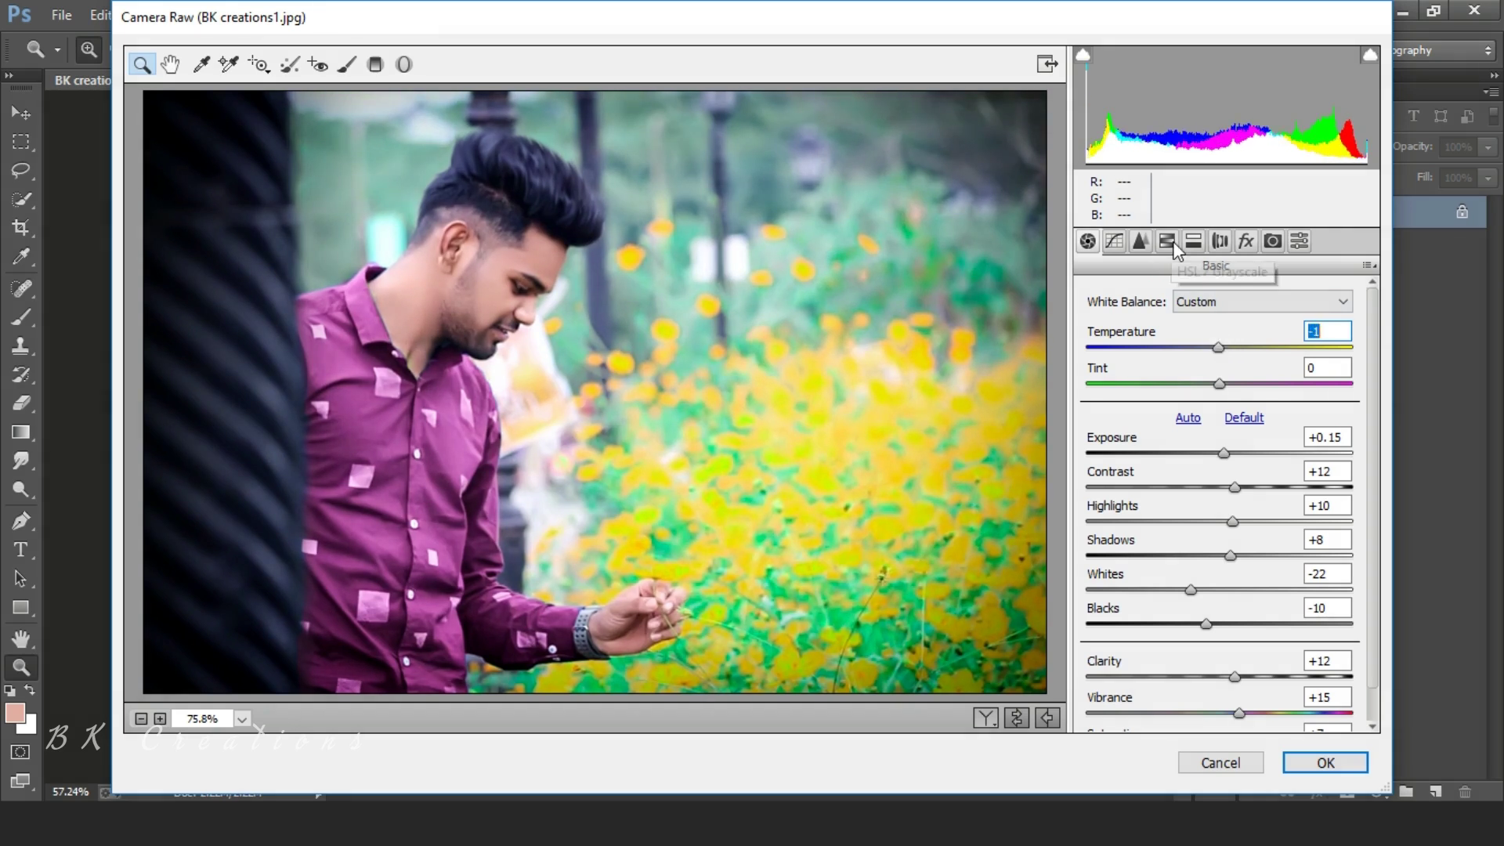
Set the HSL luminance of Reds to +5, Oranges to +4 and Yellows to +3.
{"action": "left_click", "coordinate": [1167, 241]}
{"action": "left_click", "coordinate": [1210, 326]}
{"action": "left_click_drag", "start_coordinate": [1227, 432], "coordinate": [1233, 398]}
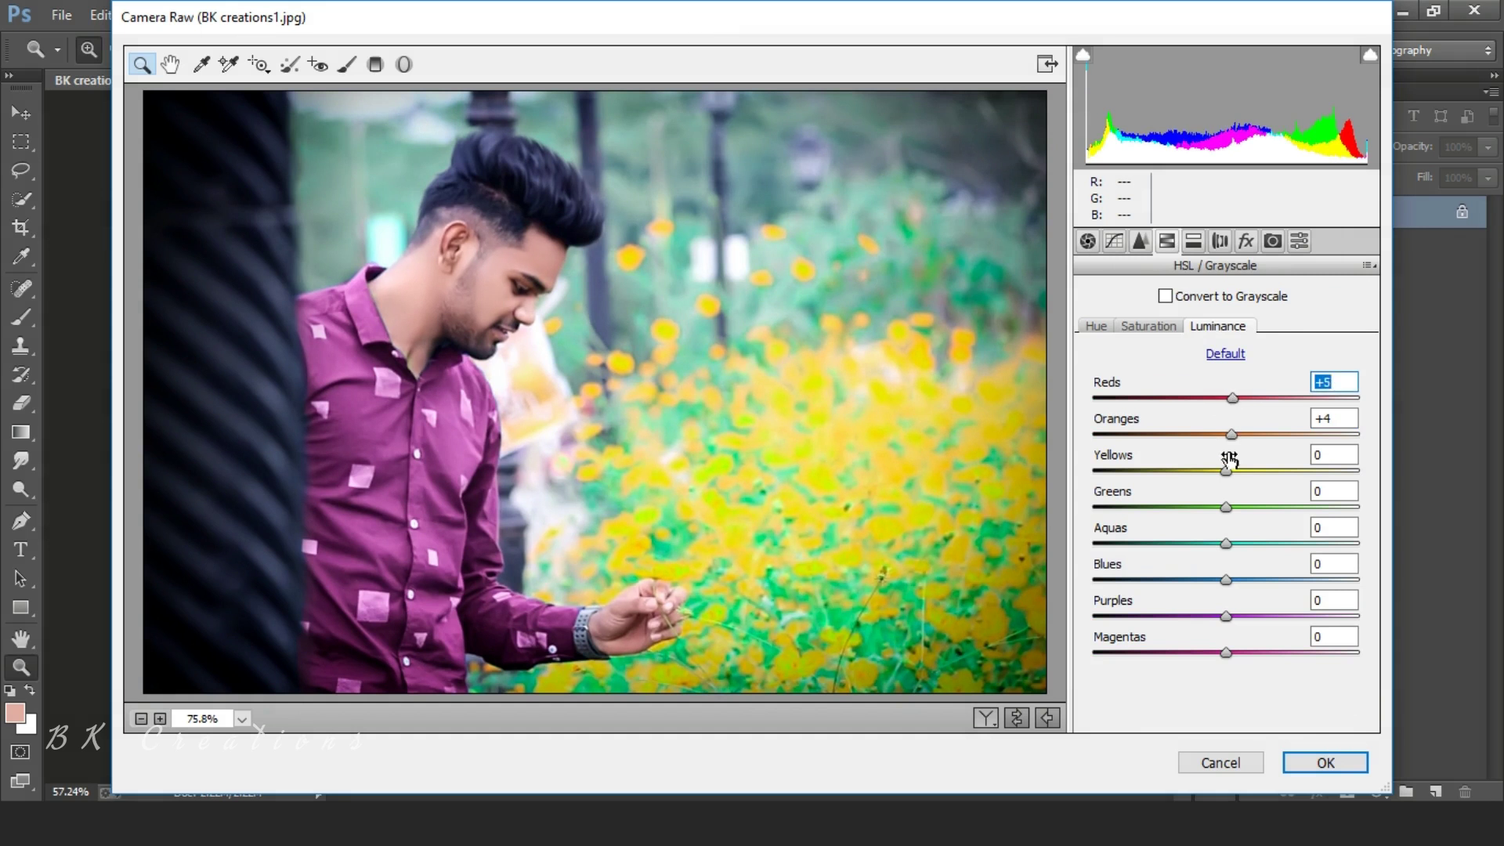
{"action": "mouse_move", "coordinate": [1227, 471]}
{"action": "left_mouse_down"}
{"action": "mouse_move", "coordinate": [1244, 470]}
{"action": "mouse_move", "coordinate": [1231, 472]}
{"action": "left_mouse_up"}
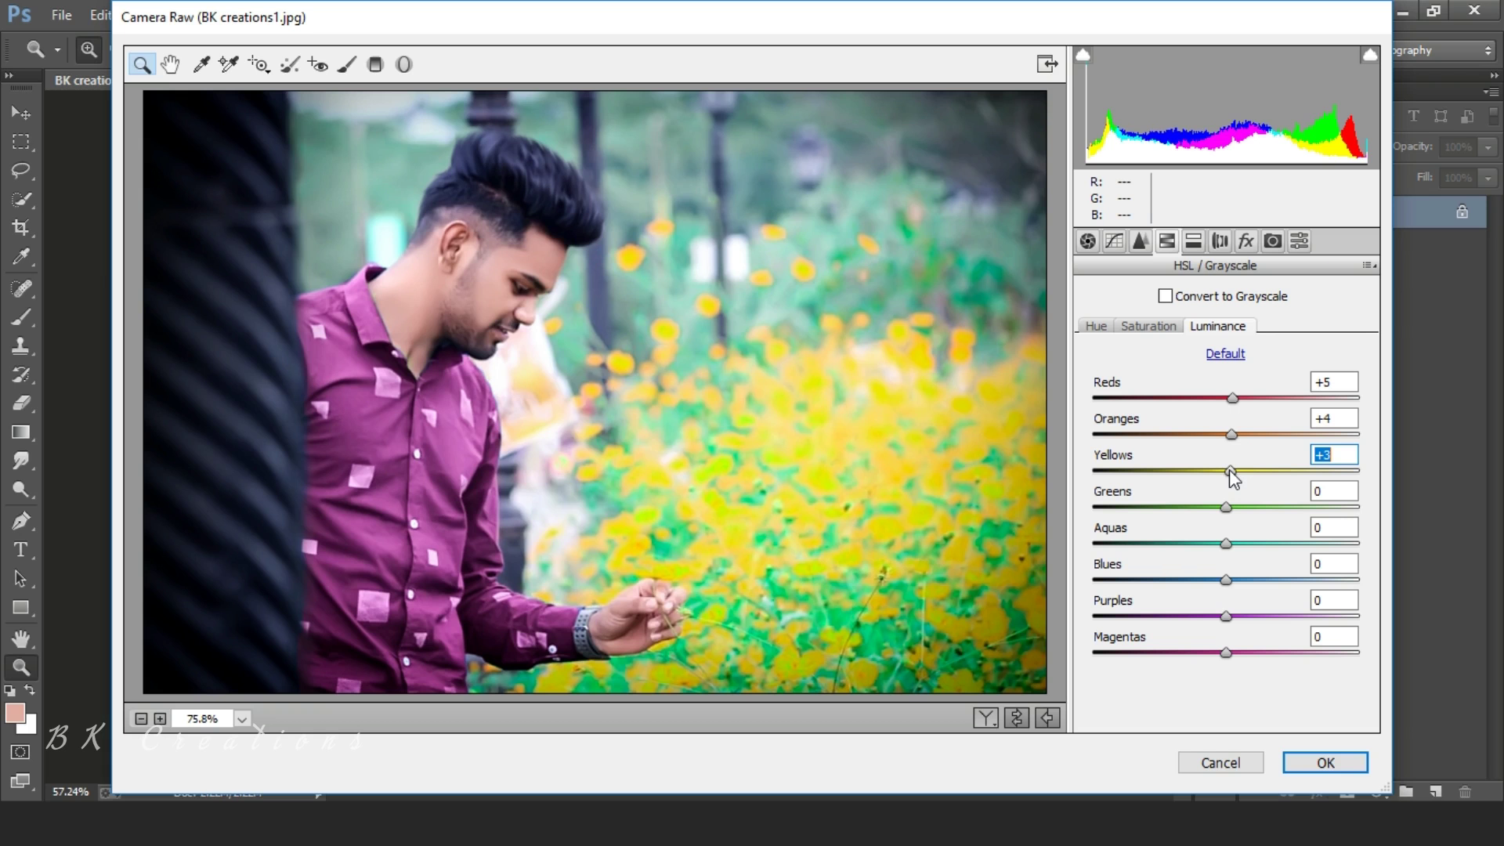
Set the HSL saturation of Oranges to +8 and Greens to -6.
{"action": "left_click", "coordinate": [1172, 323]}
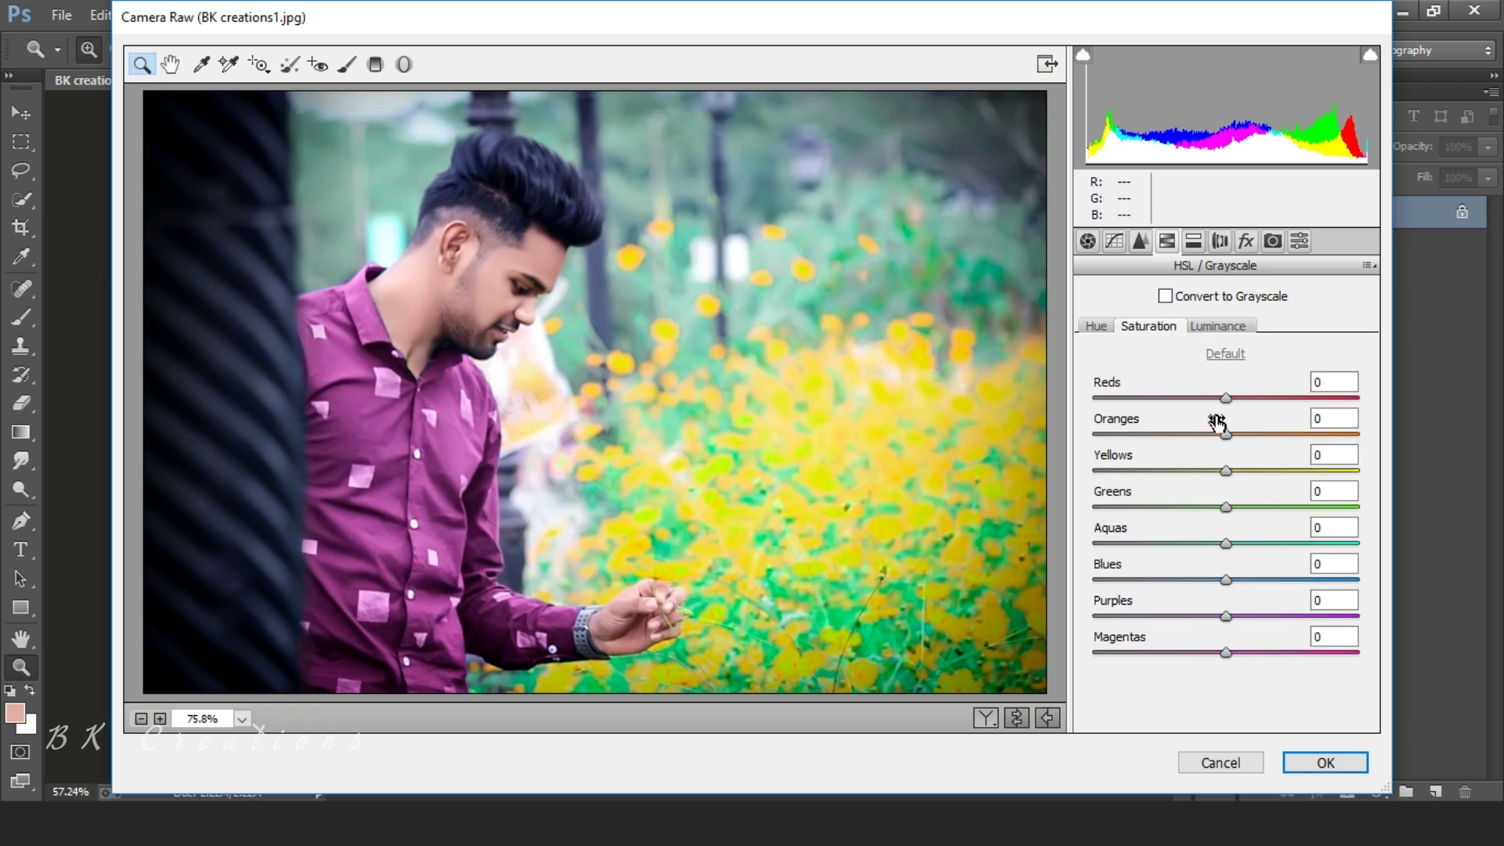
{"action": "left_click_drag", "start_coordinate": [1227, 438], "coordinate": [1238, 440]}
{"action": "mouse_move", "coordinate": [1226, 506]}
{"action": "left_mouse_down"}
{"action": "mouse_move", "coordinate": [1311, 517]}
{"action": "mouse_move", "coordinate": [1220, 501]}
{"action": "left_mouse_up"}
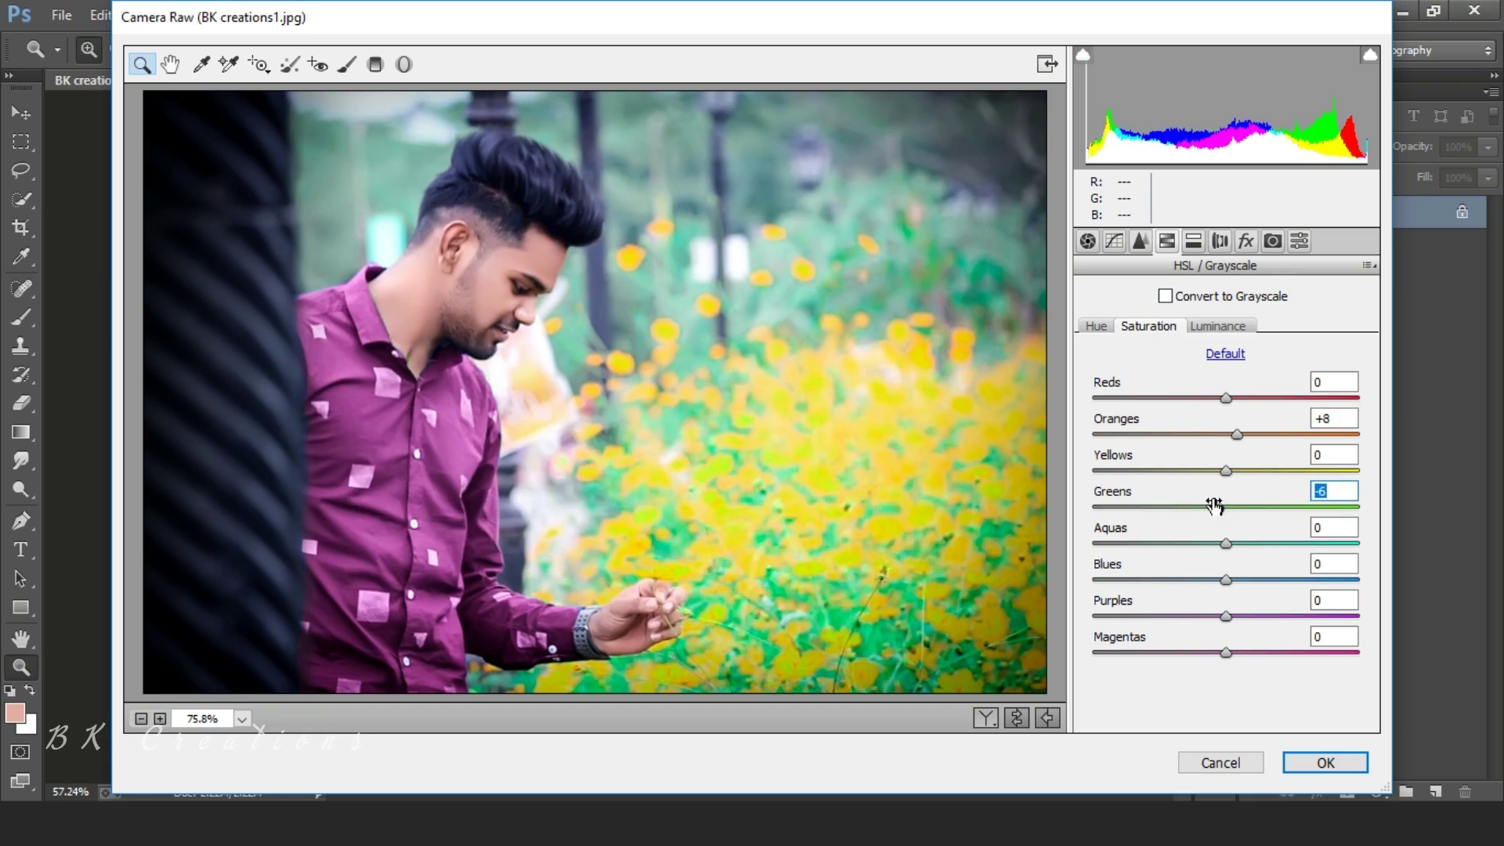
Shift the Yellows hue toward orange and apply the filter with a post-crop vignetting amount of -22.
{"action": "left_click", "coordinate": [1104, 327]}
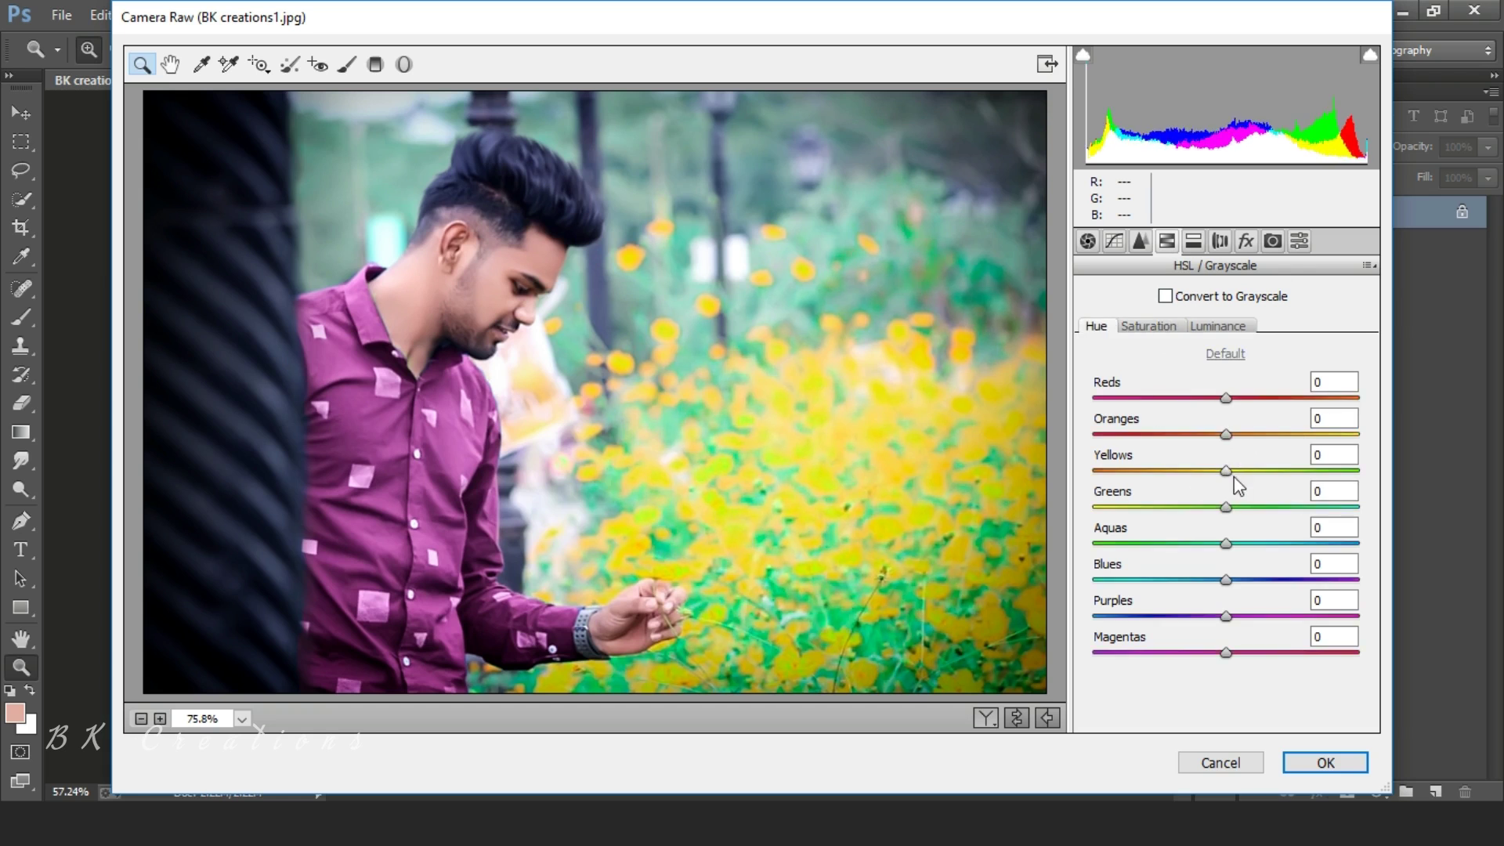
{"action": "left_click_drag", "start_coordinate": [1224, 468], "coordinate": [1197, 525]}
{"action": "left_click", "coordinate": [1244, 241]}
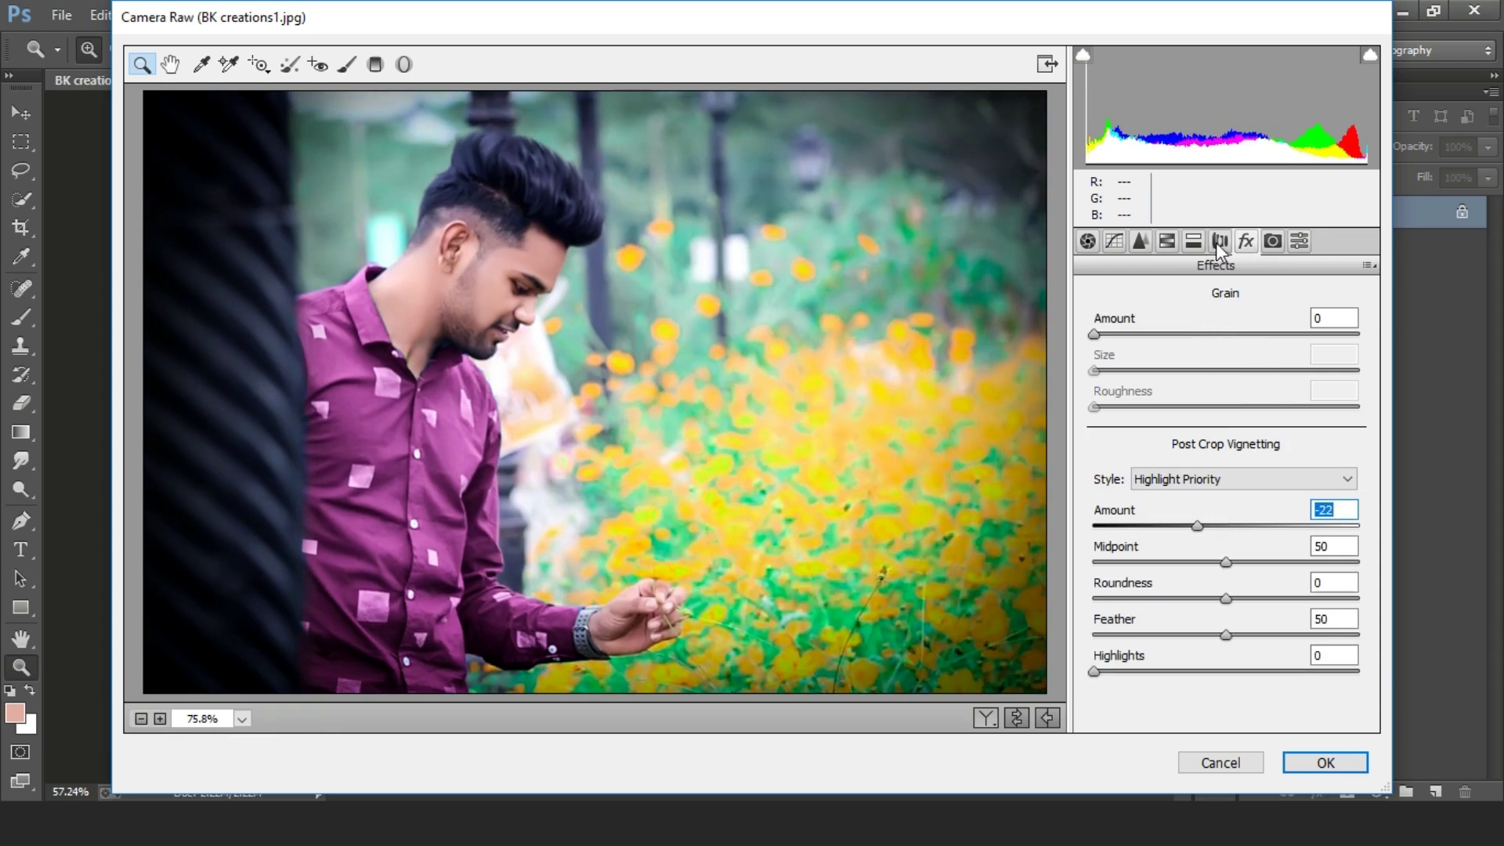
{"action": "left_click", "coordinate": [1322, 766]}
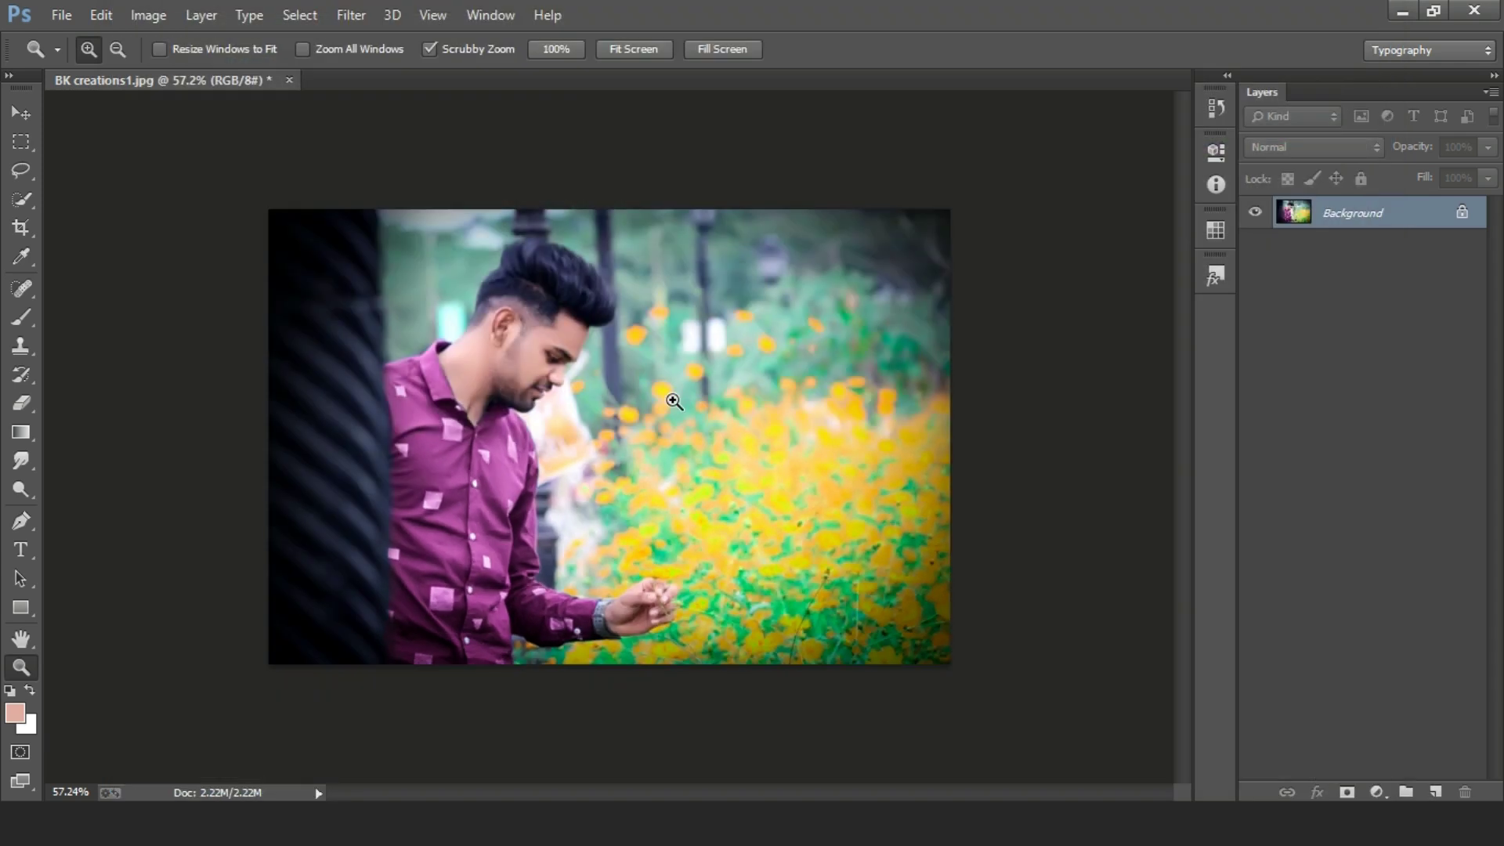
{"action": "left_click_drag", "start_coordinate": [540, 366], "coordinate": [255, 225]}
{"action": "key", "text": "v"}
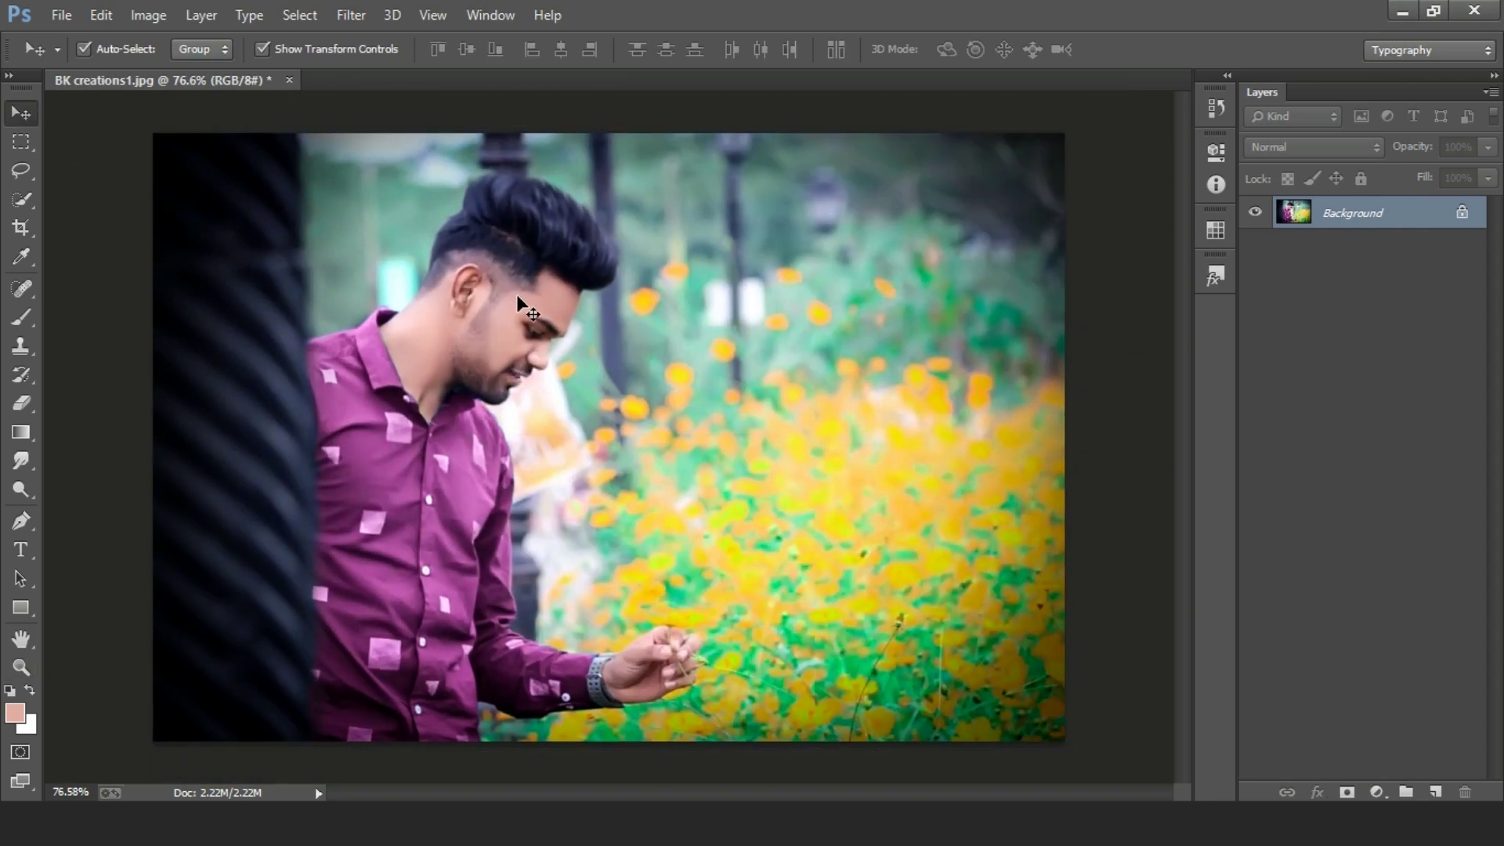